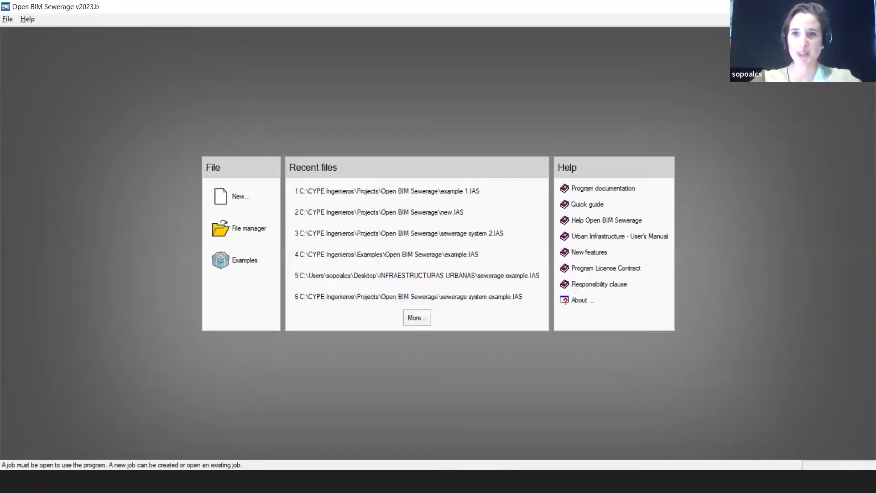
Step: Switch to the web browser and open the BIMserver.center website from the bimserver search results
click(812, 6)
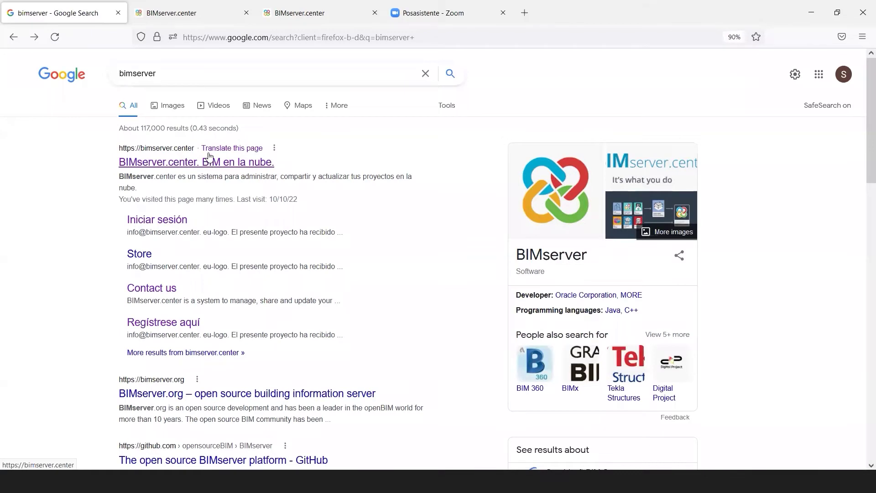
drag(172, 74, 102, 66)
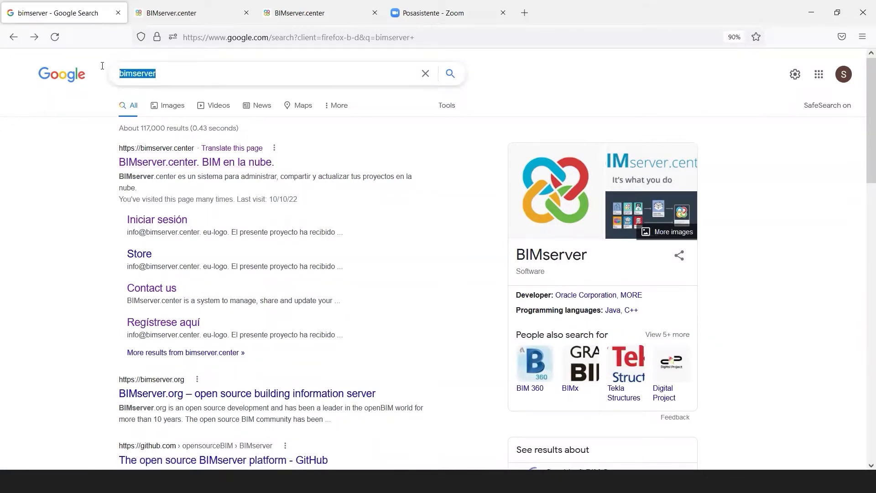
click(4, 200)
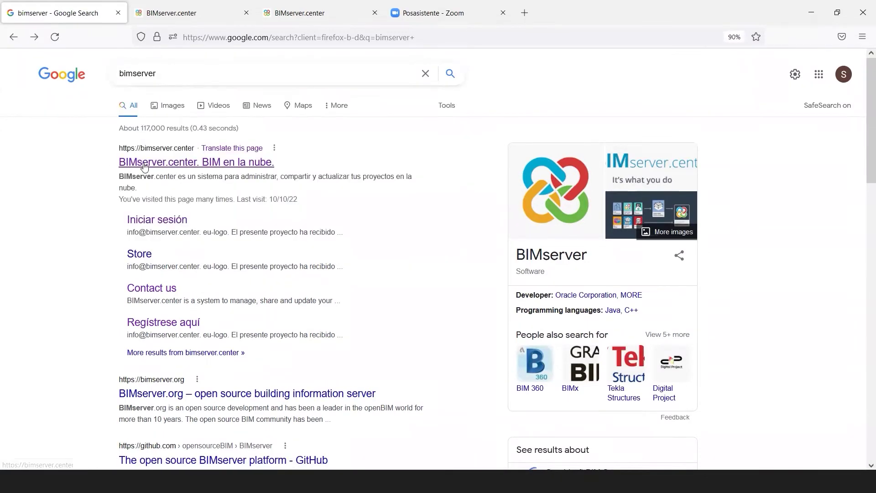
click(144, 166)
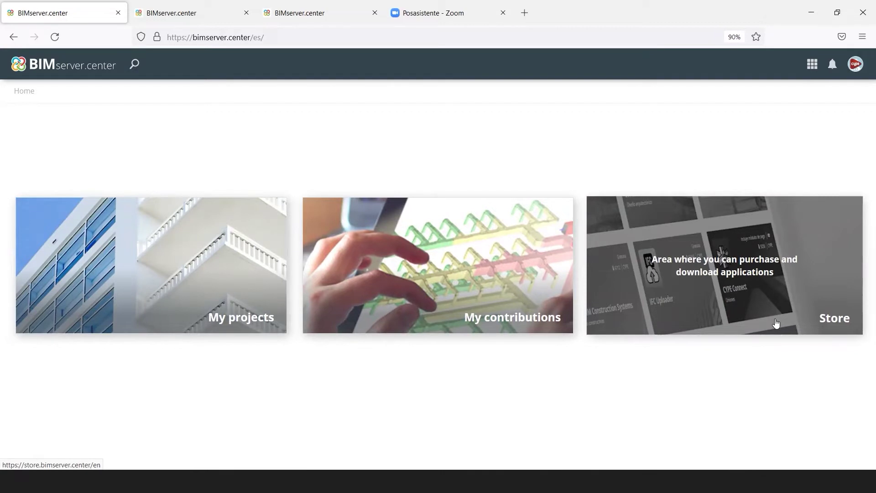
Step: Look through the contributions of the CYPE 2023 International Students House project on BIMserver.center
click(232, 23)
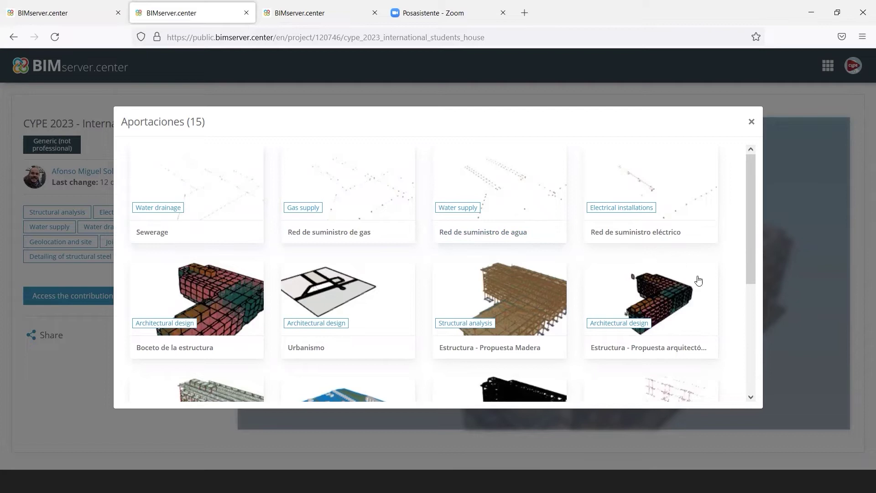
drag(752, 258, 753, 378)
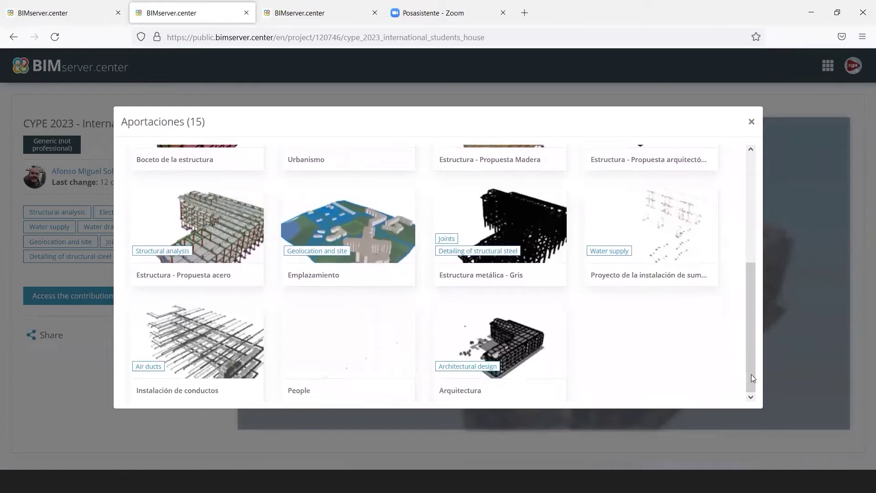
drag(755, 329, 753, 206)
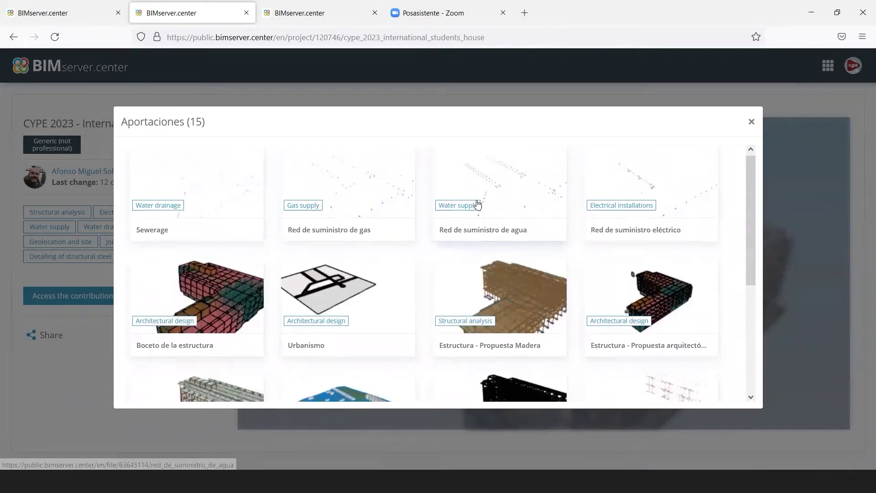
scroll(478, 204, down, 1)
scroll(478, 204, down, 2)
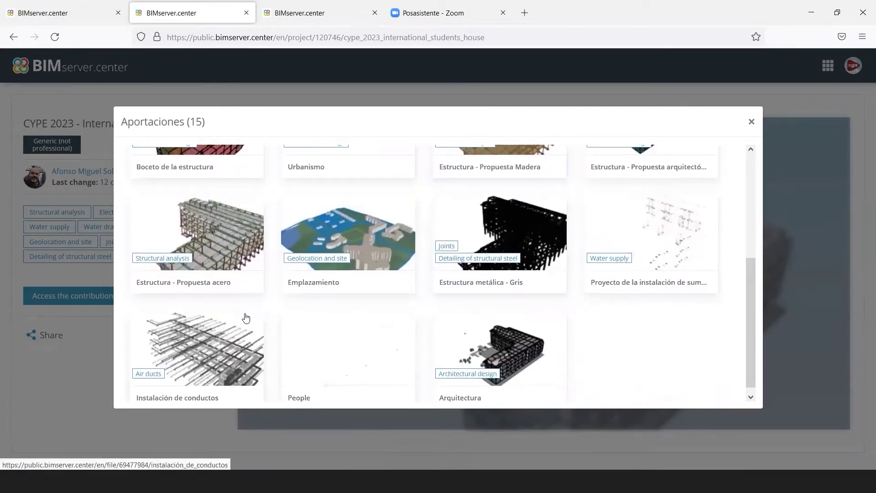
scroll(217, 353, down, 1)
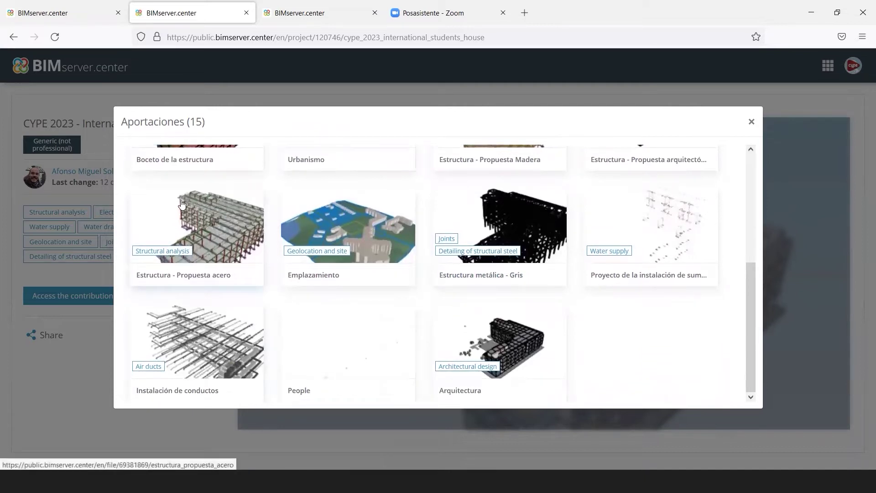
scroll(618, 306, up, 4)
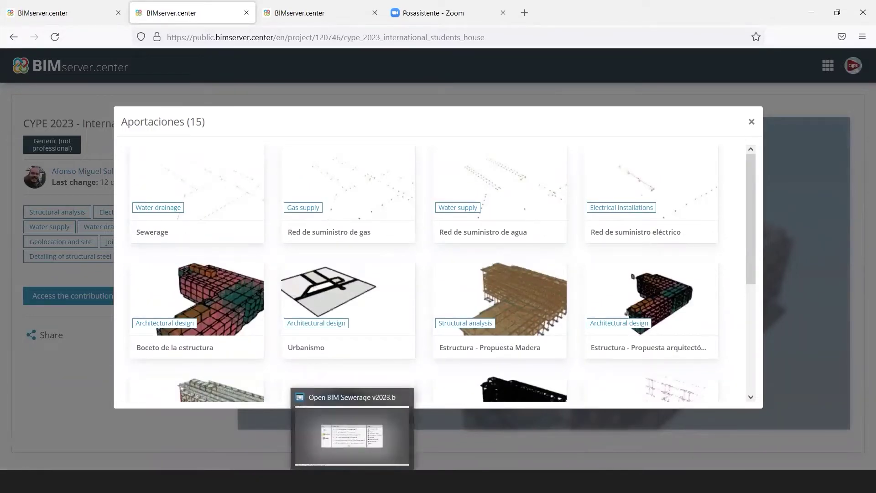
Step: Switch to CYPE Architecture and examine the 3D view of the urban site, its streets and surrounding buildings
click(332, 481)
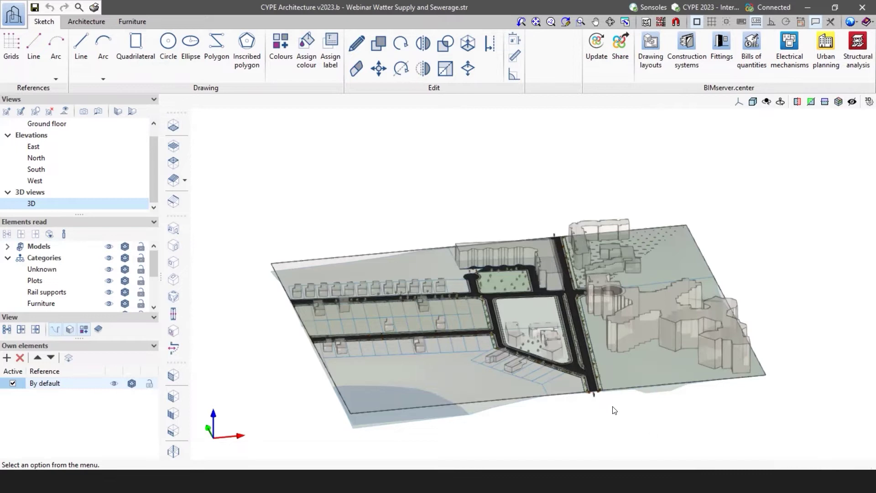
scroll(593, 385, up, 3)
scroll(572, 351, up, 4)
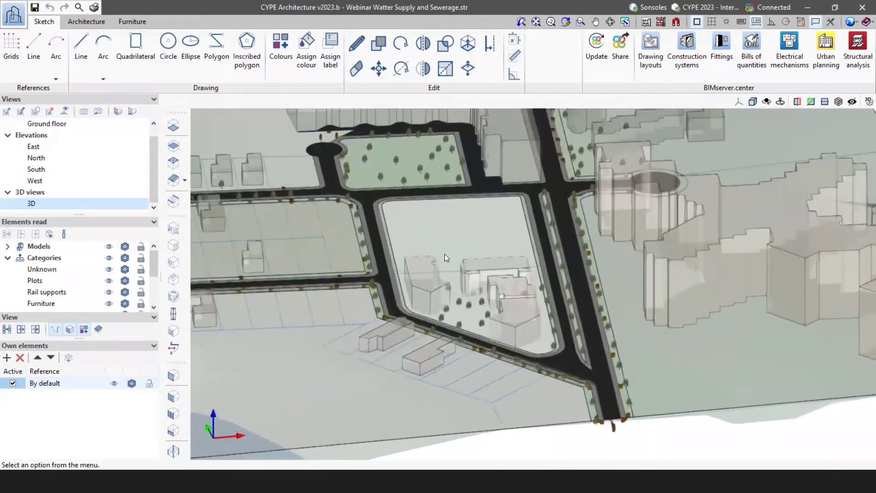
scroll(741, 379, down, 2)
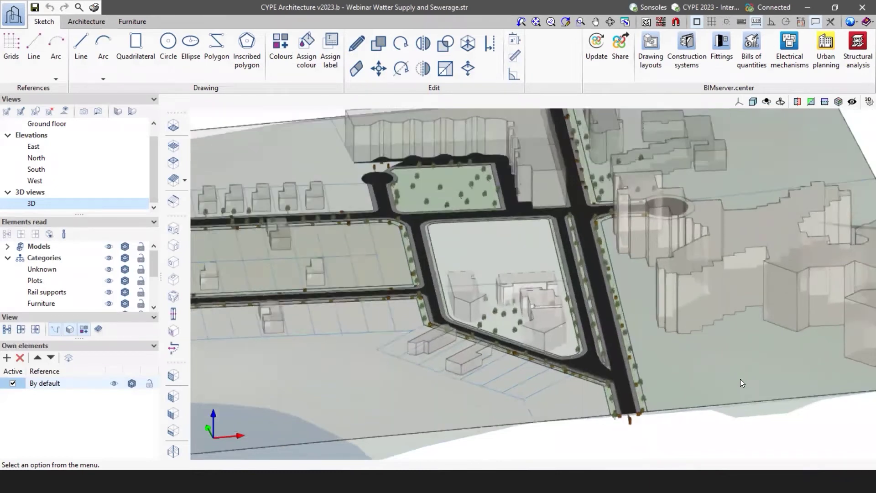
scroll(479, 352, down, 1)
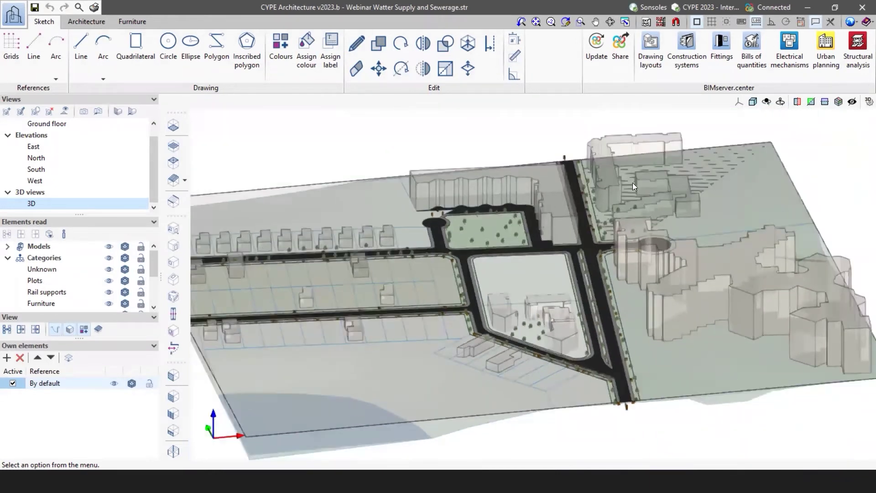
scroll(627, 387, up, 2)
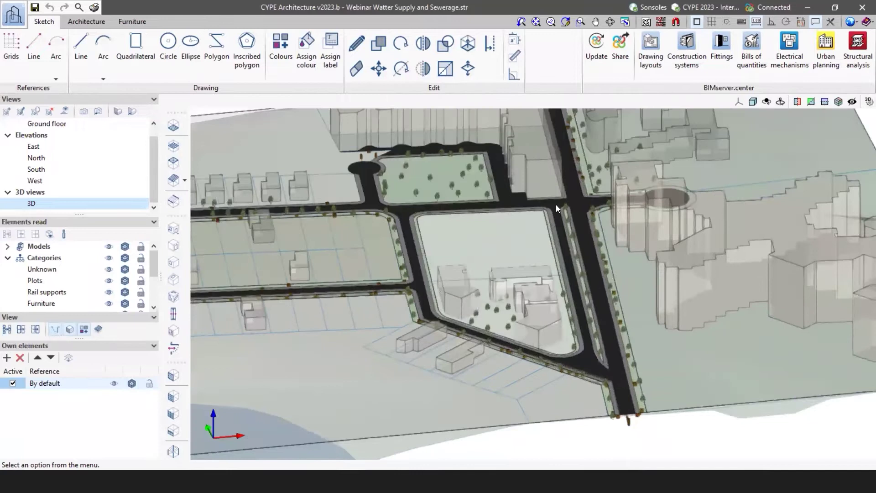
scroll(616, 371, up, 2)
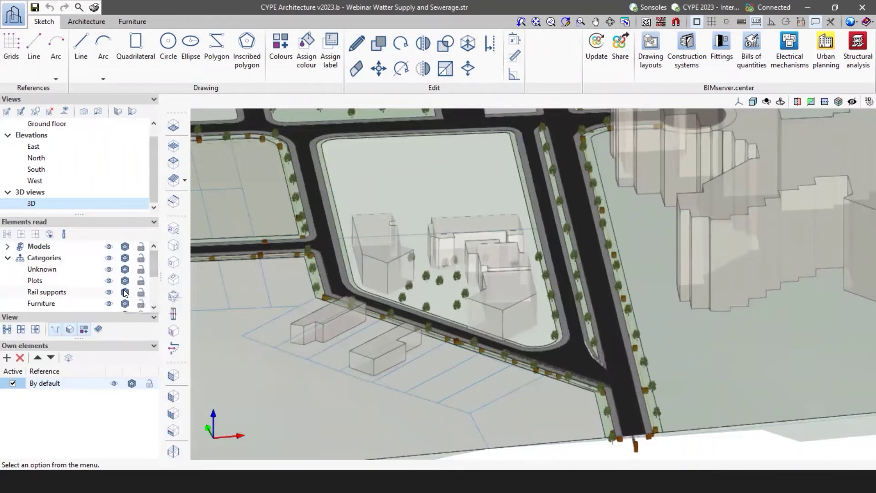
Step: Toggle the Emplazamiento model's visibility off and on, and make the Urbanismo model transparent in the 3D view
click(8, 246)
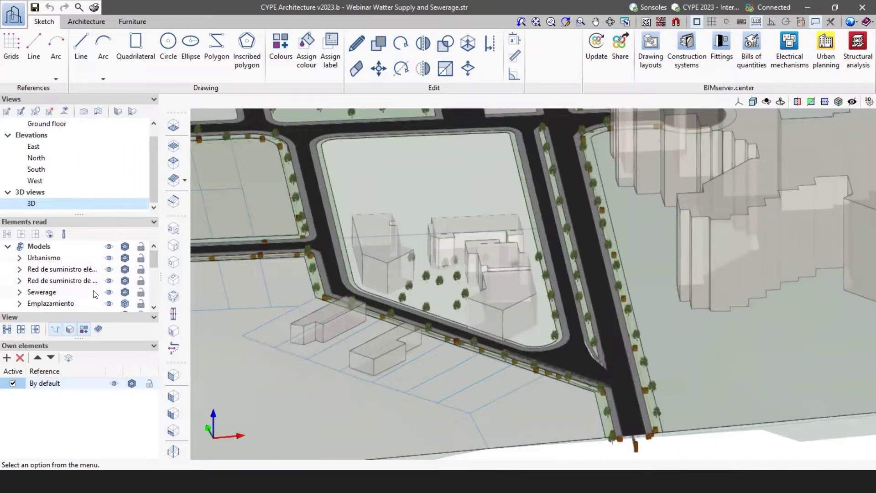
click(108, 303)
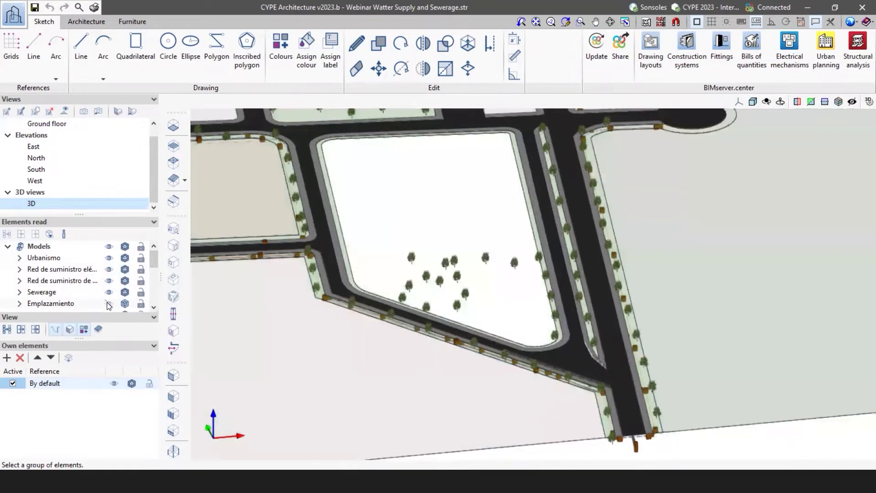
click(108, 303)
click(125, 259)
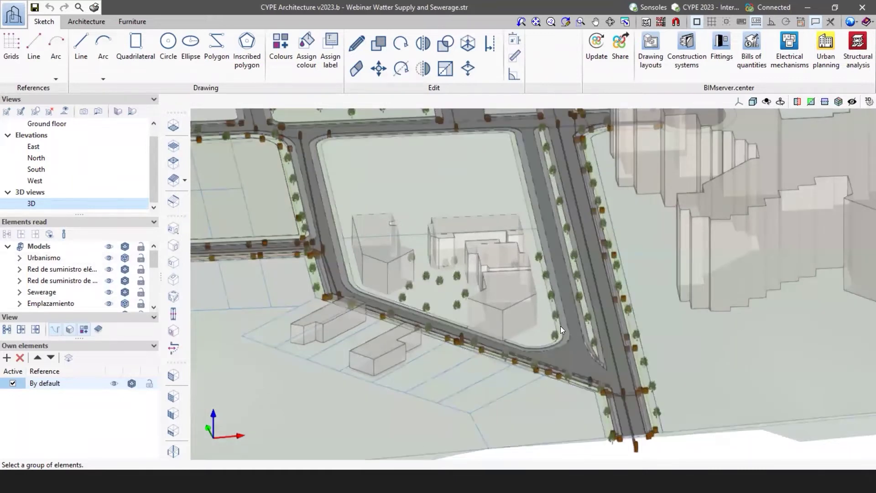
Step: Hide the electrical and gas supply network models while viewing the underground networks at the road junction
scroll(561, 326, down, 4)
scroll(576, 361, up, 8)
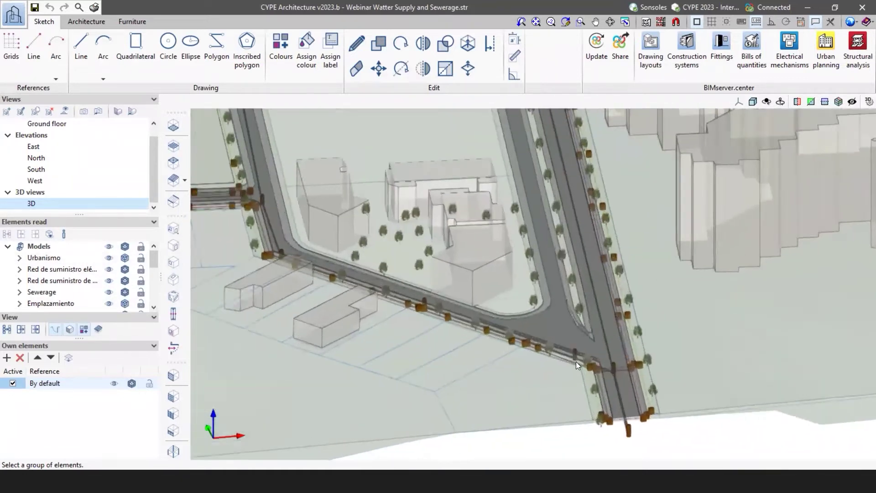
scroll(658, 391, up, 4)
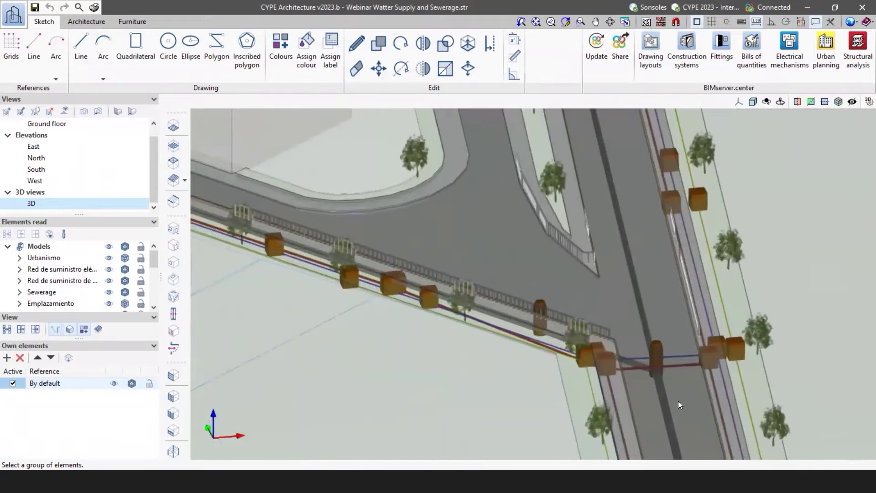
scroll(816, 401, up, 4)
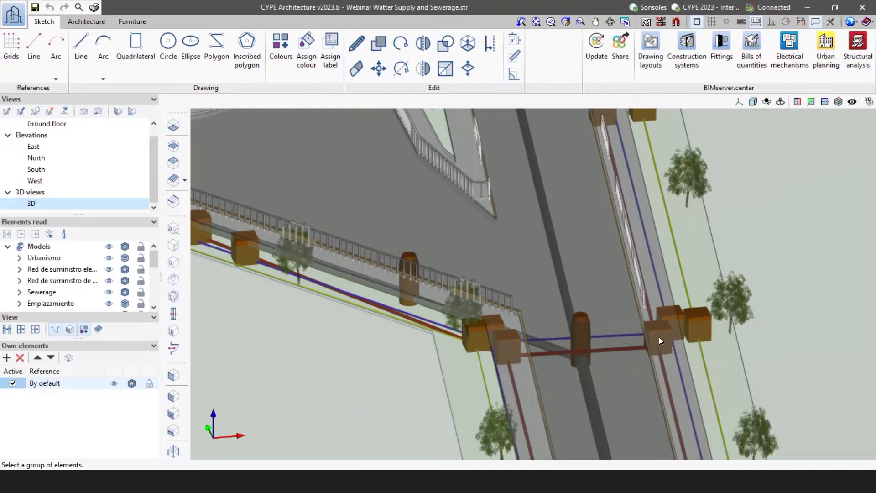
scroll(569, 316, down, 2)
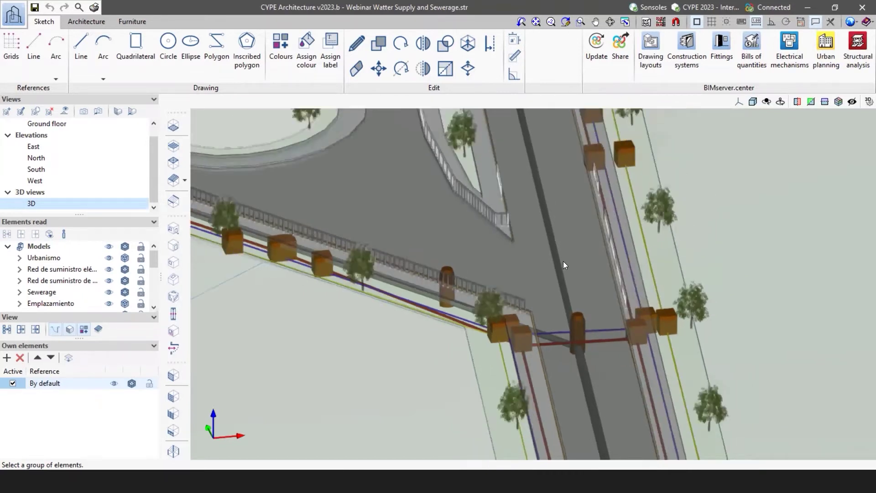
scroll(639, 344, up, 3)
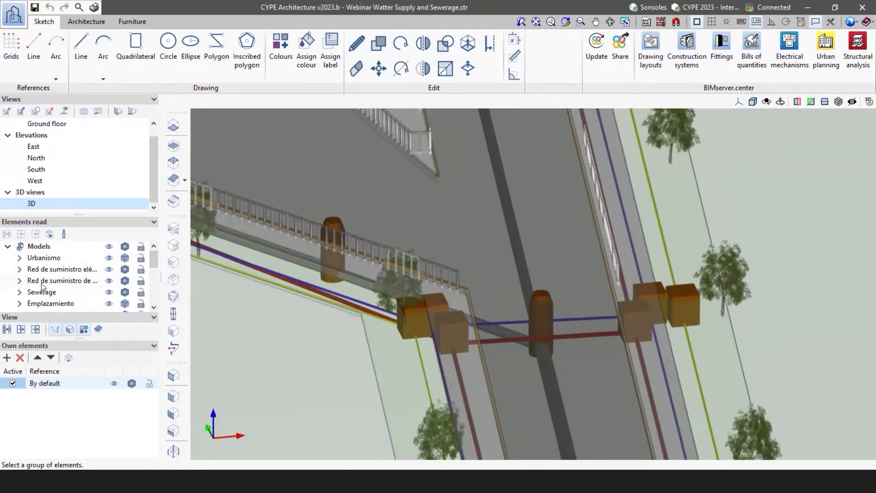
click(108, 270)
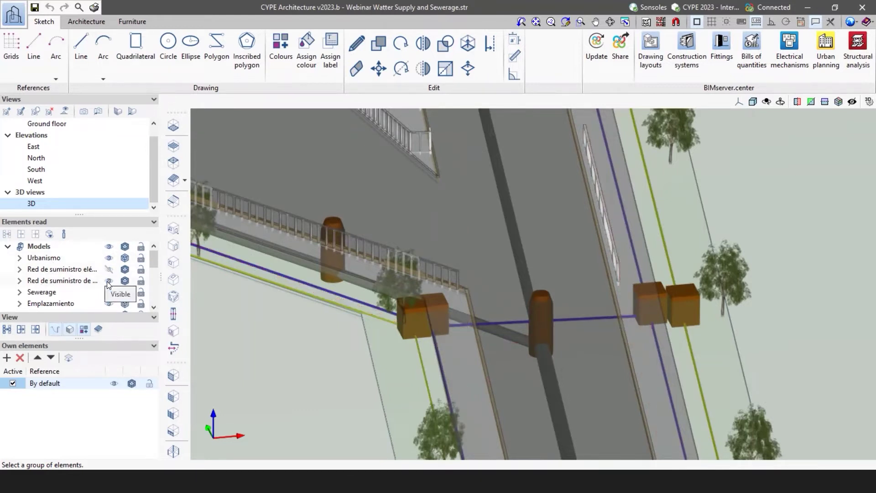
click(109, 282)
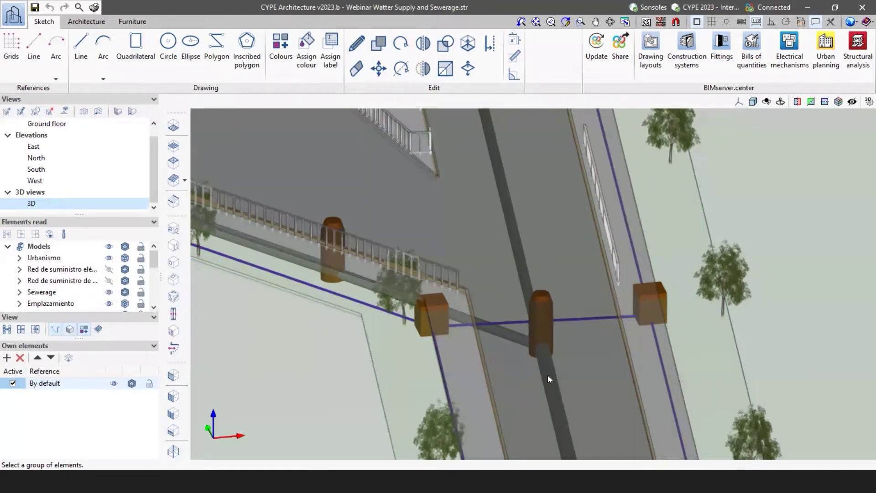
Step: Examine the water supply and sewerage networks along the streets, from the whole site down to the road junction
scroll(542, 363, down, 8)
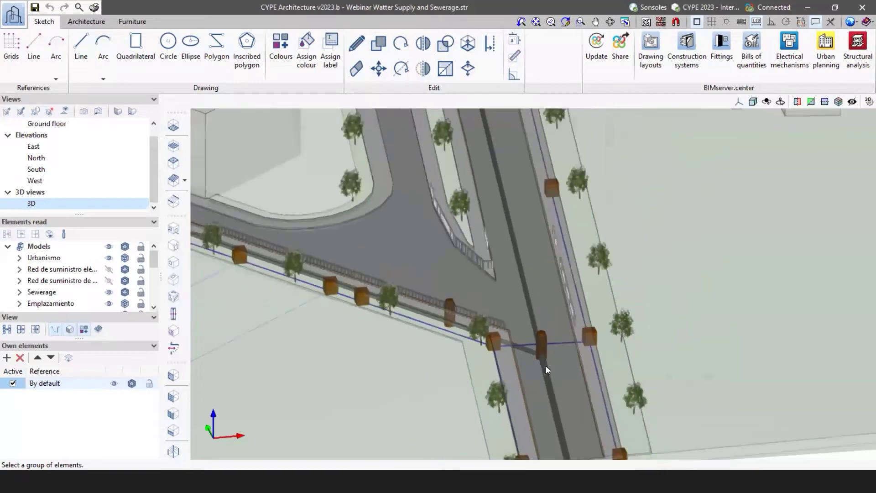
scroll(546, 366, down, 5)
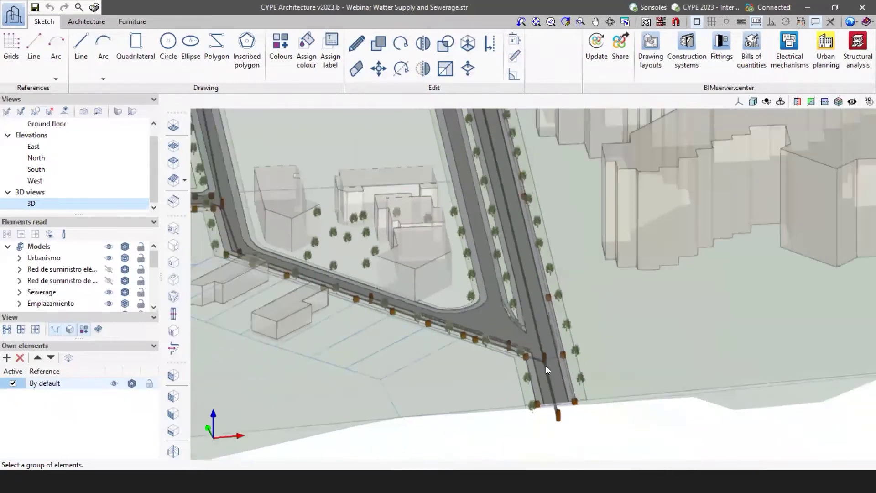
scroll(467, 151, up, 2)
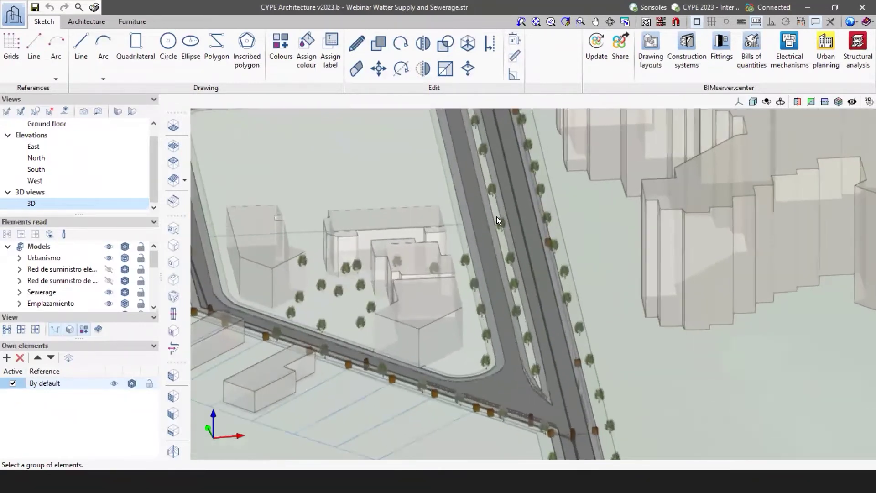
scroll(552, 365, down, 5)
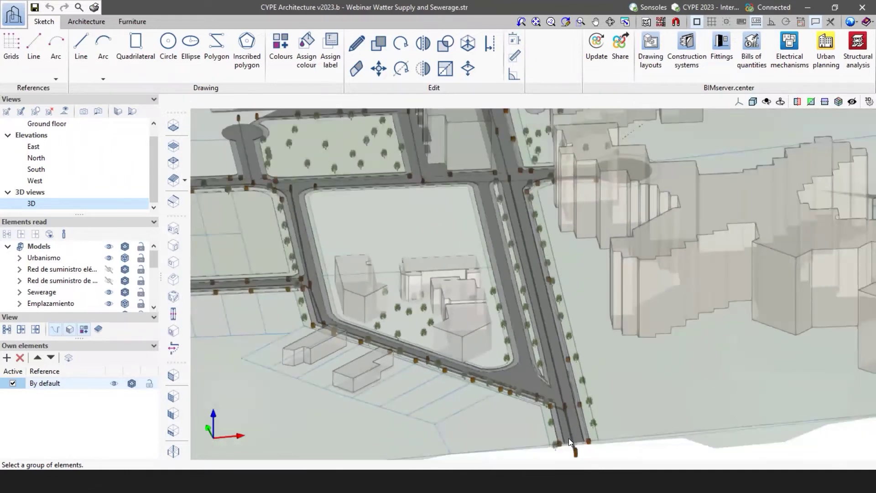
scroll(569, 439, up, 6)
scroll(564, 406, up, 5)
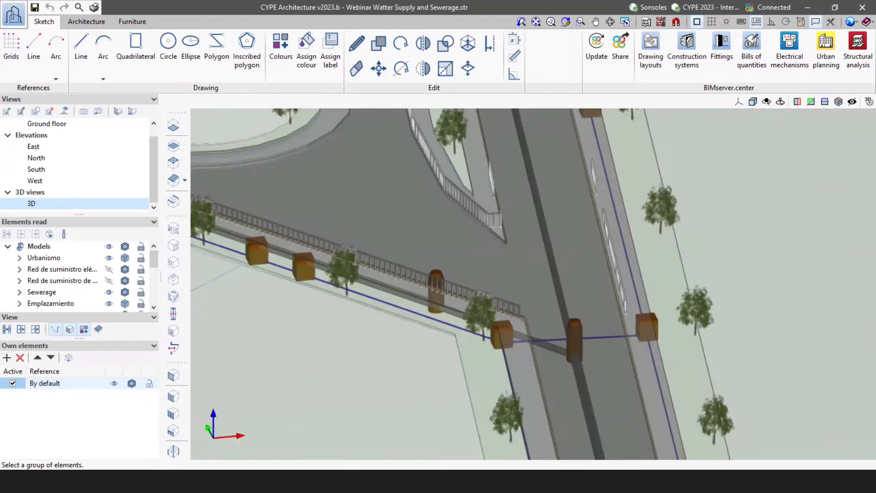
Step: Switch to Open BIM Sewerage and create a new job named Sewerage system example, overwriting the existing file
mouse_move(352, 482)
click(352, 436)
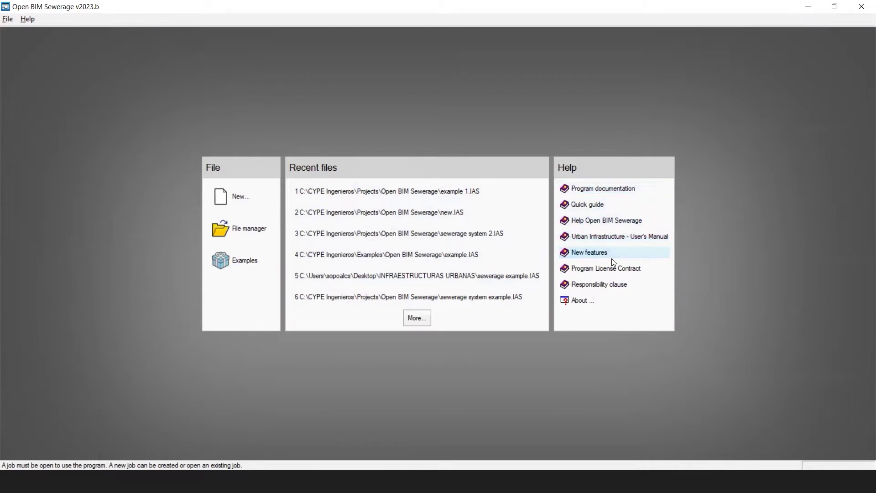
click(573, 253)
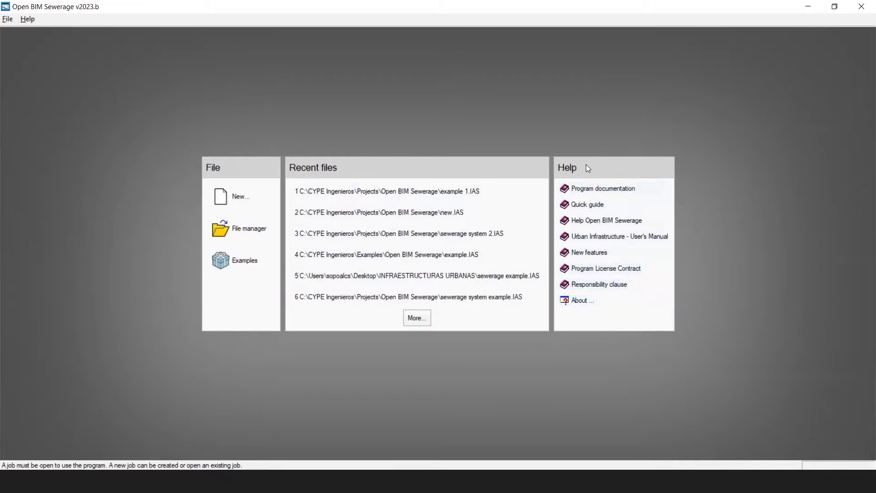
click(246, 196)
key(BackSpace)
text(Se)
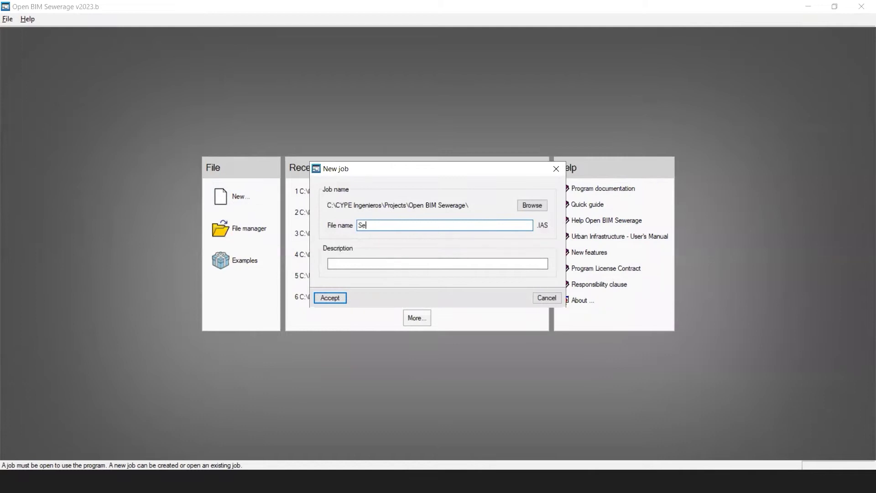
text(werage syst)
text(eme)
text(example)
click(342, 298)
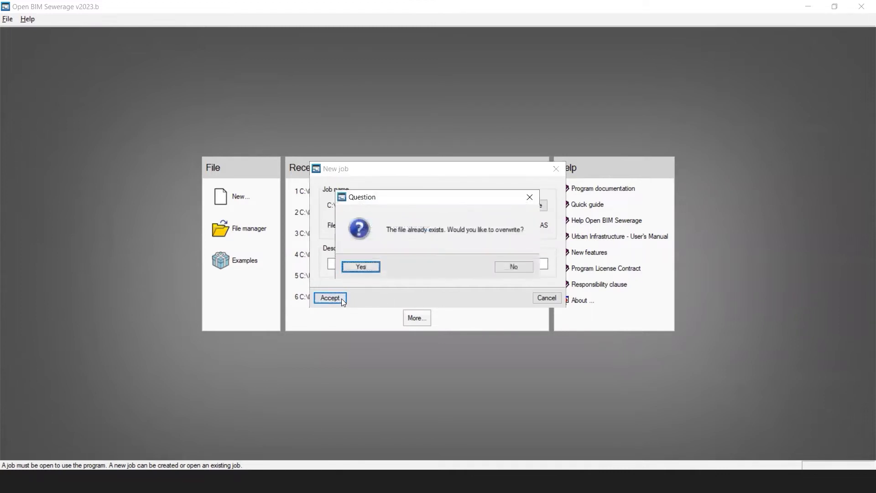
click(361, 267)
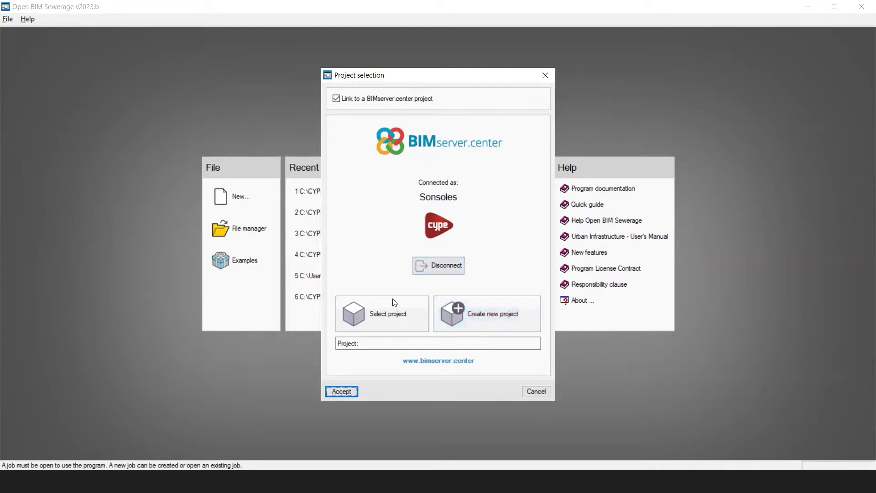
Step: Link the job to the BIMserver.center project Water supply and Sewerage, and complete the import without including the digital terrain model
click(393, 311)
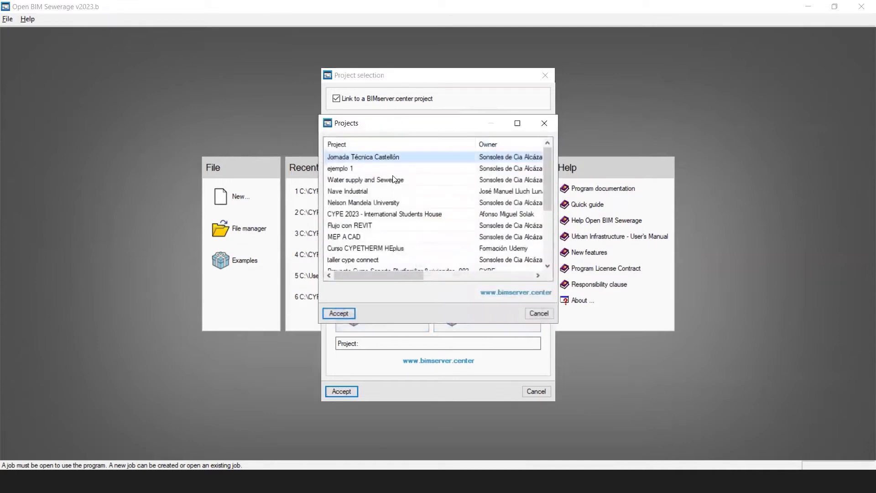
click(395, 183)
click(343, 313)
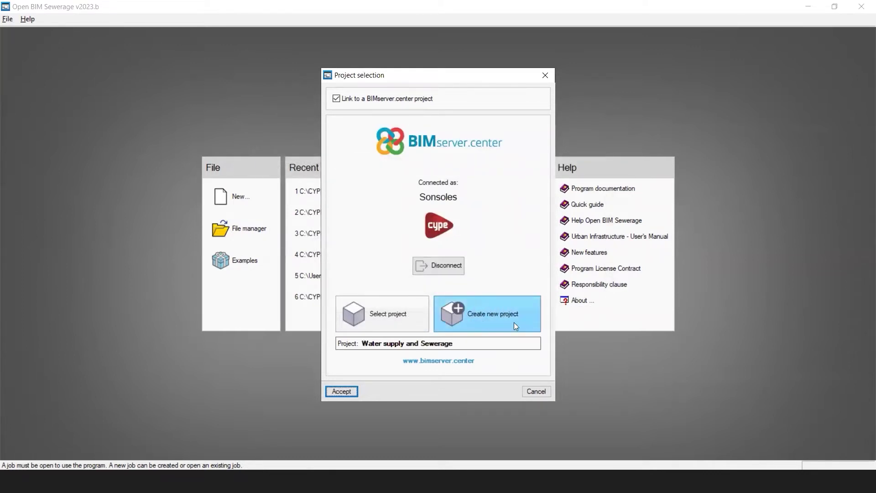
click(339, 392)
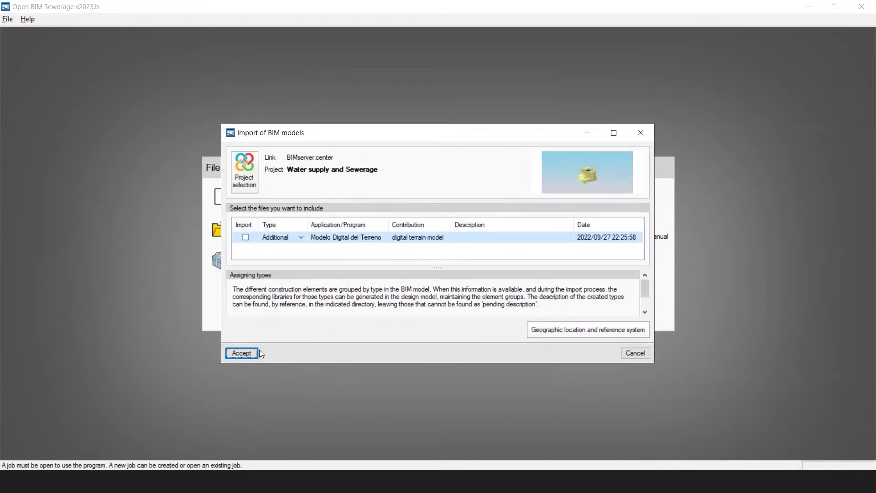
click(242, 354)
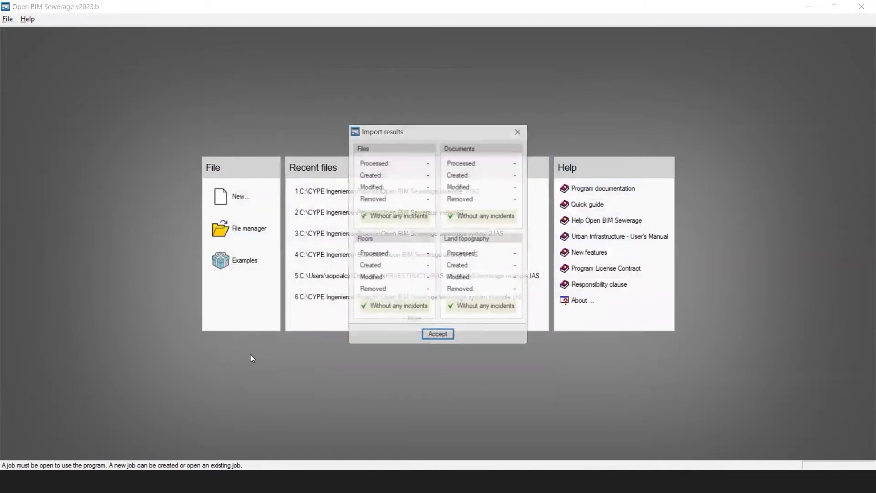
click(439, 336)
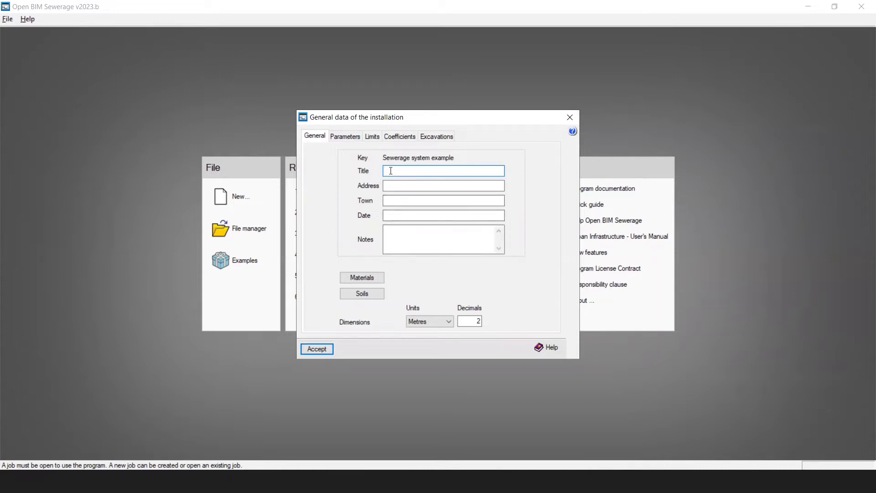
Step: Set the installation's title to example and its town to Alicante in the general data
text(example)
click(389, 184)
click(407, 200)
text(Alicante)
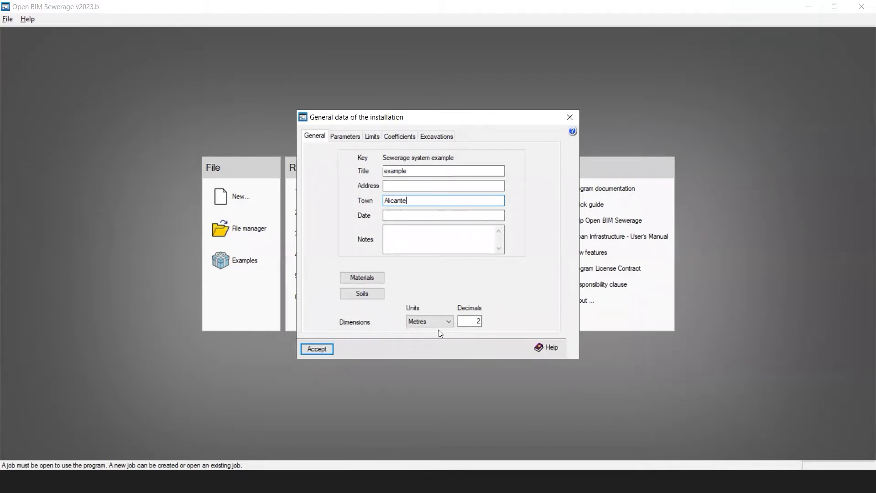
Step: Add the C 9000 TUBE HA material from the CYPE library to the job materials
click(372, 279)
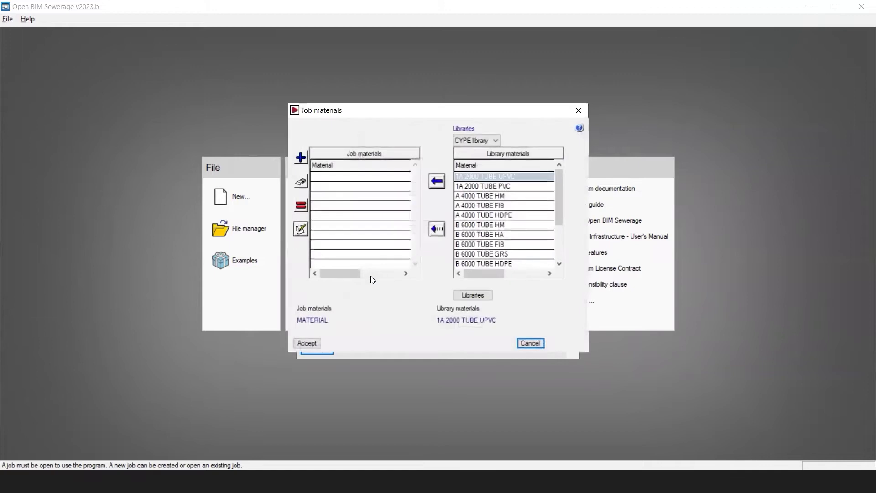
drag(562, 209, 563, 245)
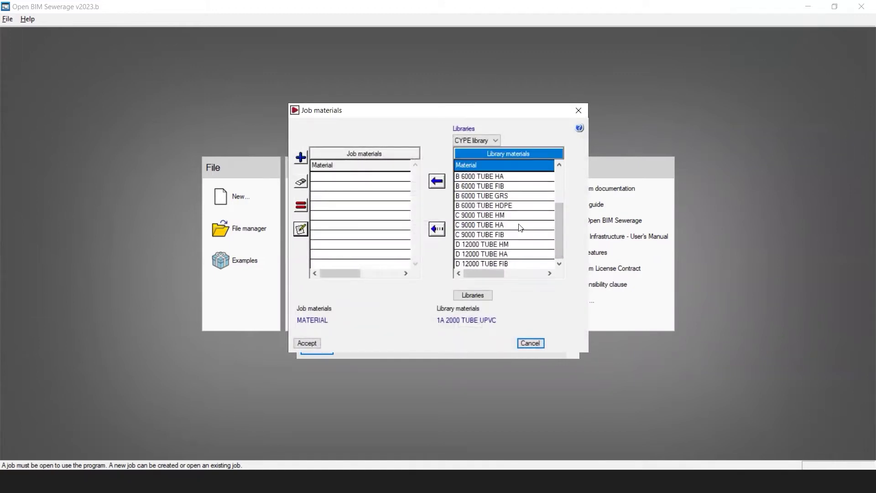
drag(562, 211, 565, 165)
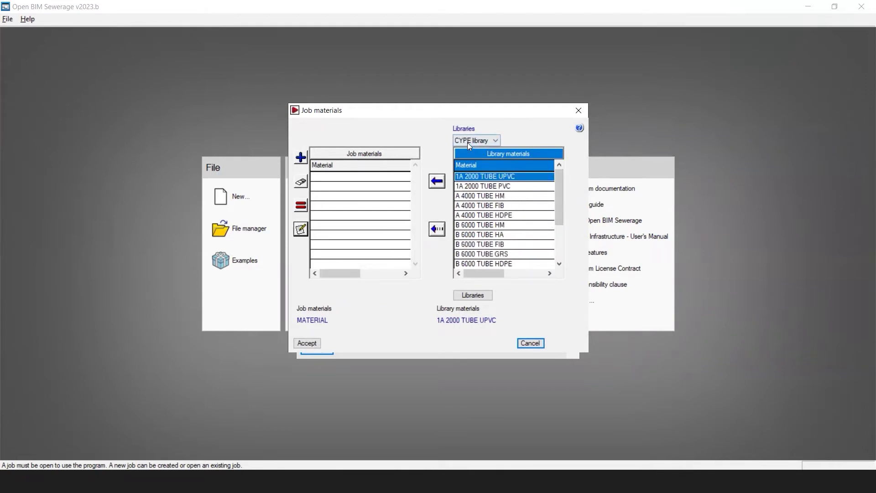
drag(561, 197, 562, 215)
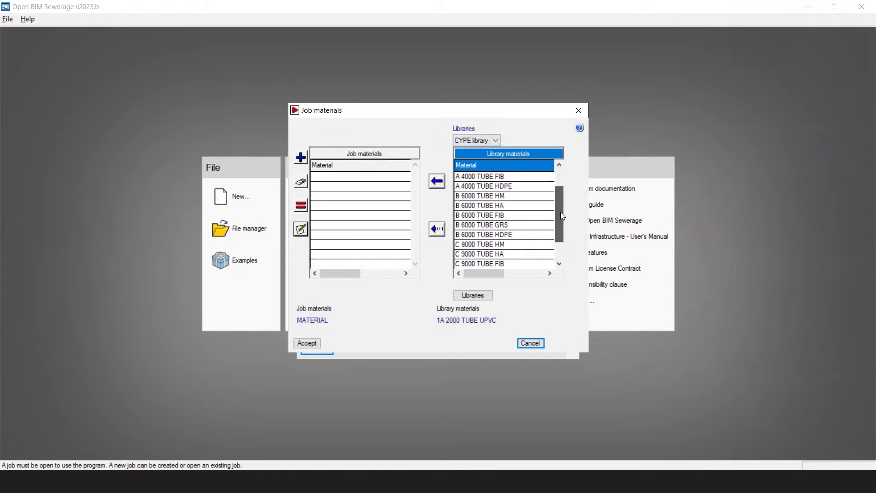
click(505, 250)
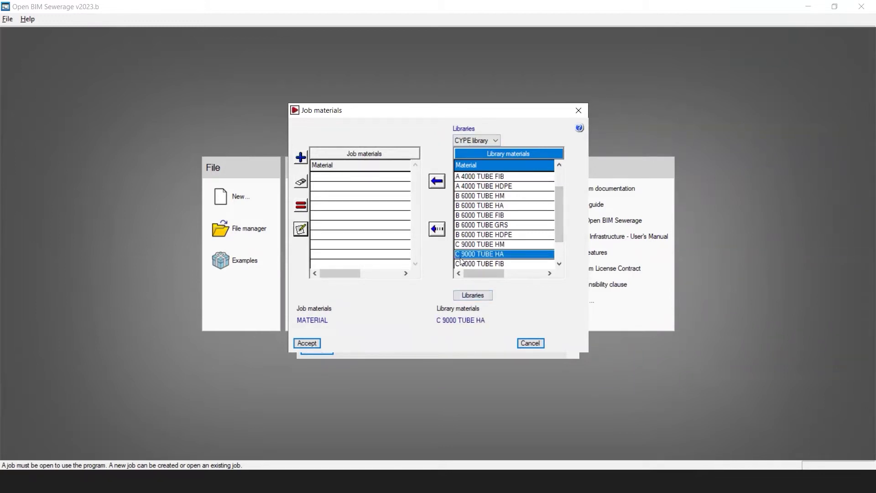
click(437, 182)
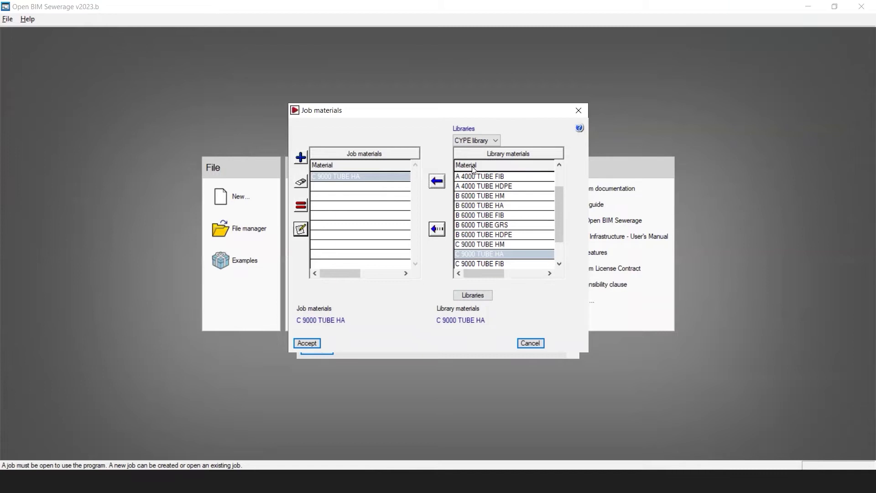
Step: Try adding a custom materials library with a new wastewater material, and open that material for editing
click(486, 140)
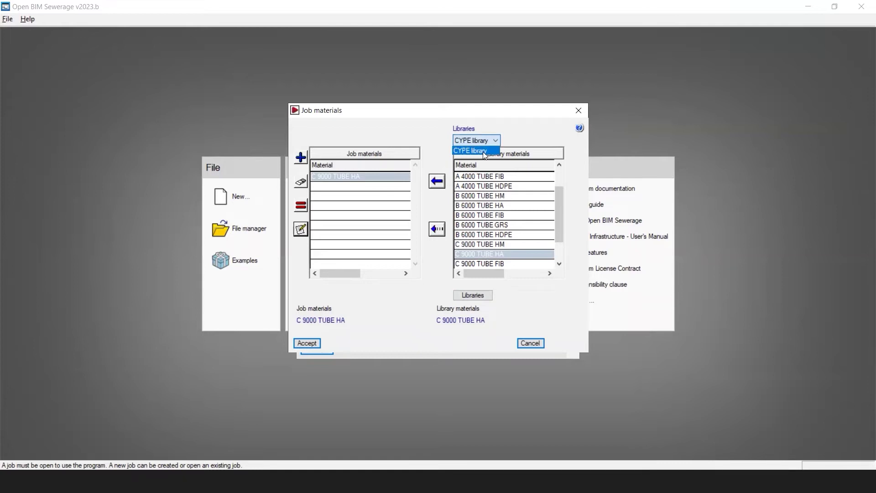
click(473, 295)
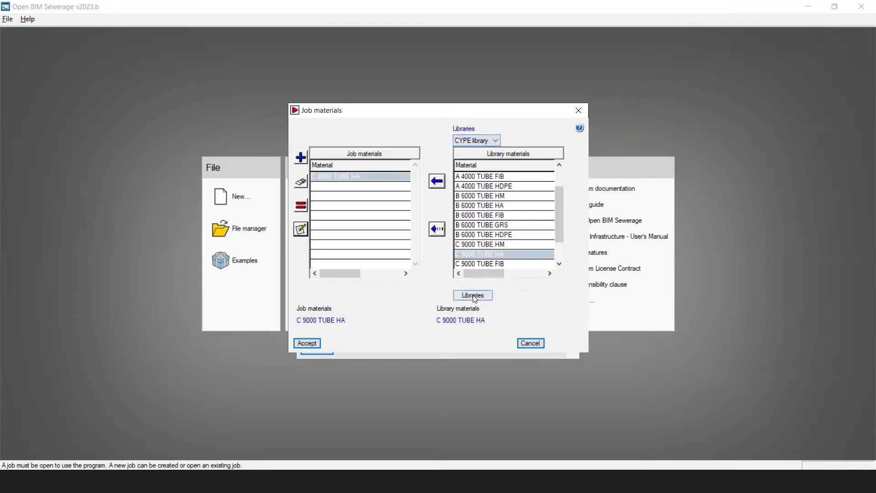
click(472, 295)
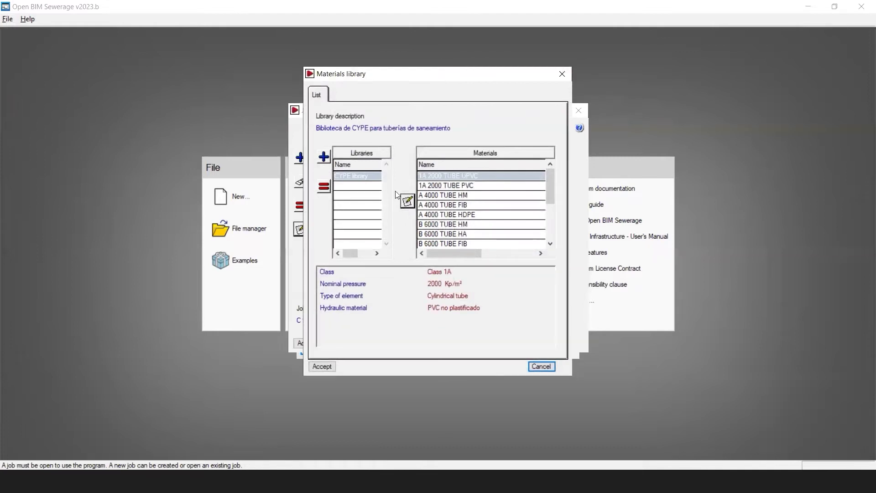
click(324, 157)
click(352, 187)
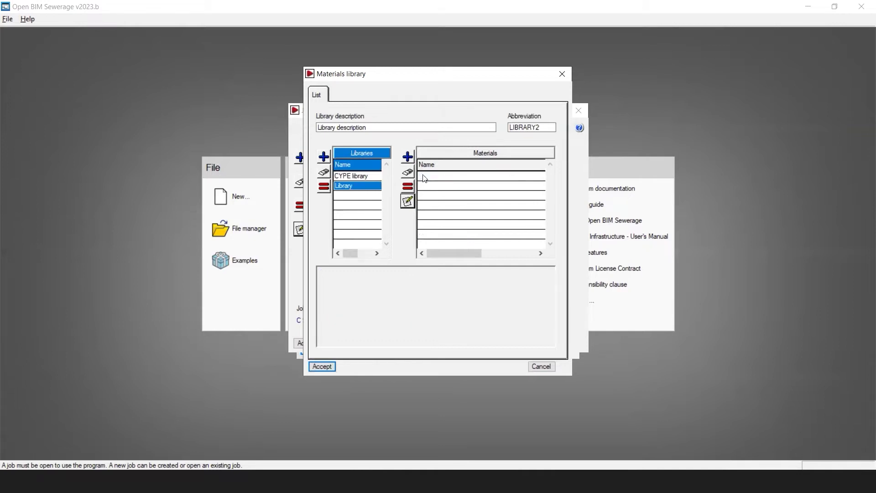
click(411, 160)
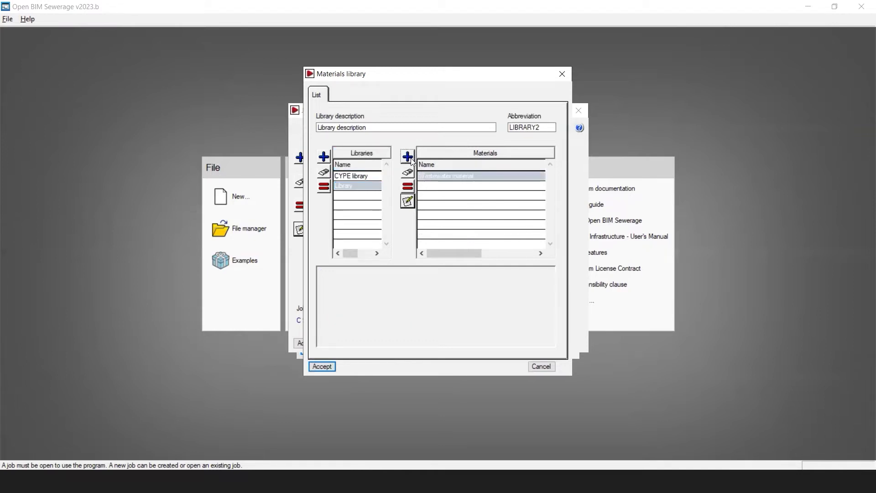
click(410, 200)
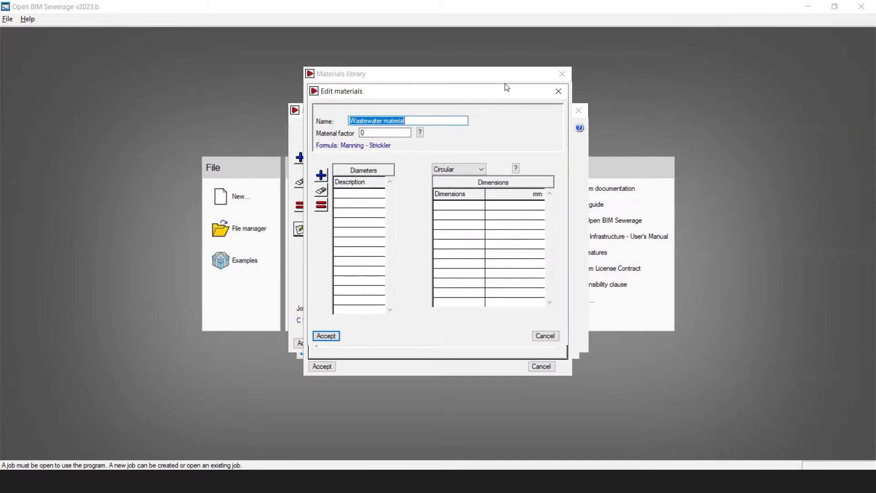
click(559, 92)
click(562, 80)
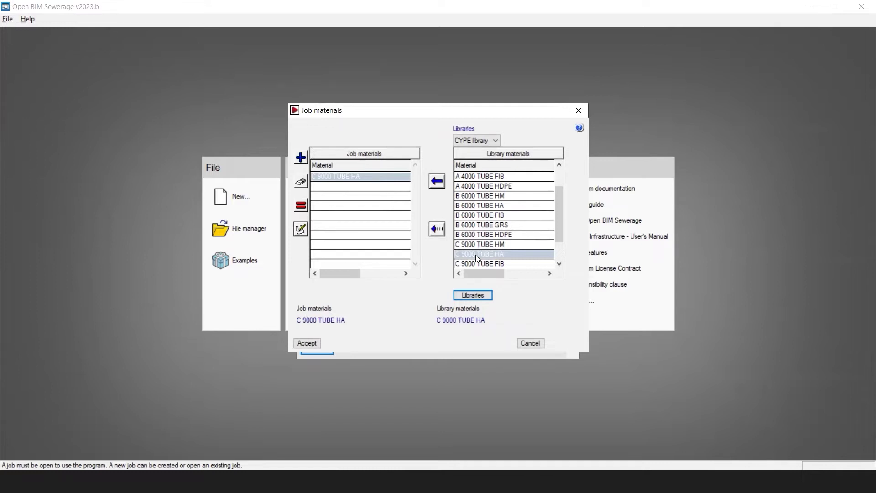
Step: Examine the properties and available diameters of C 9000 TUBE HA in the CYPE materials library
click(473, 294)
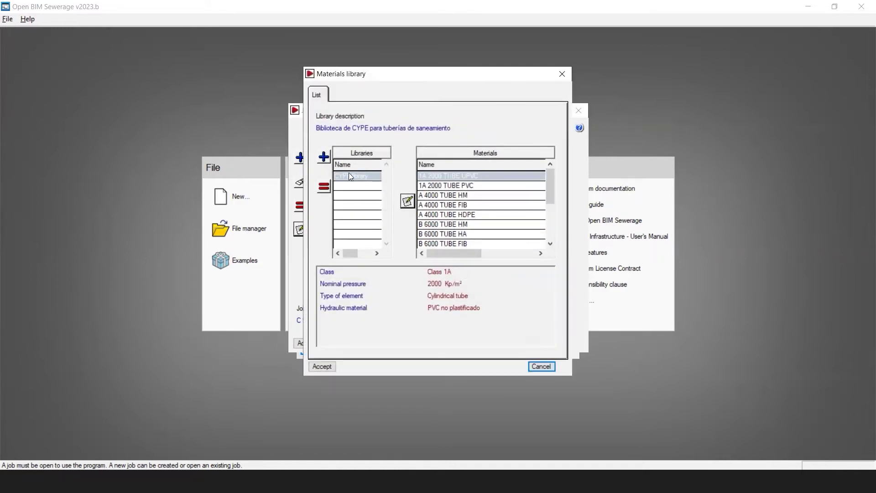
click(352, 176)
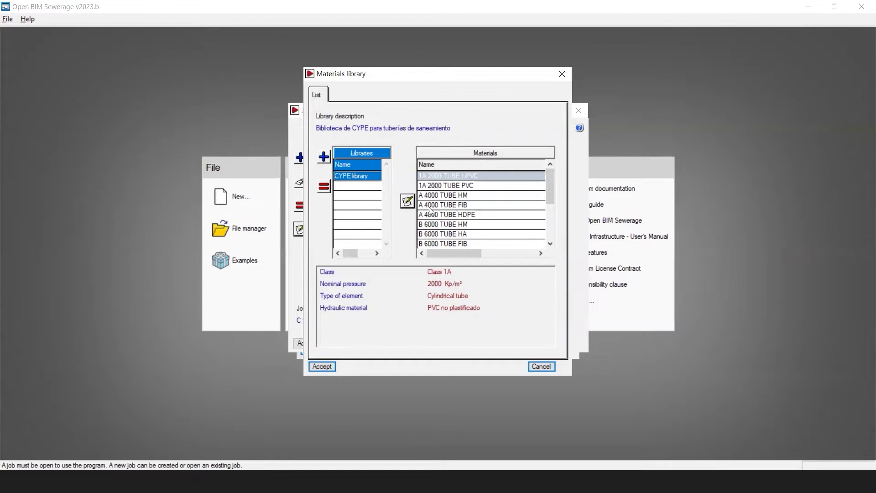
drag(551, 193, 548, 208)
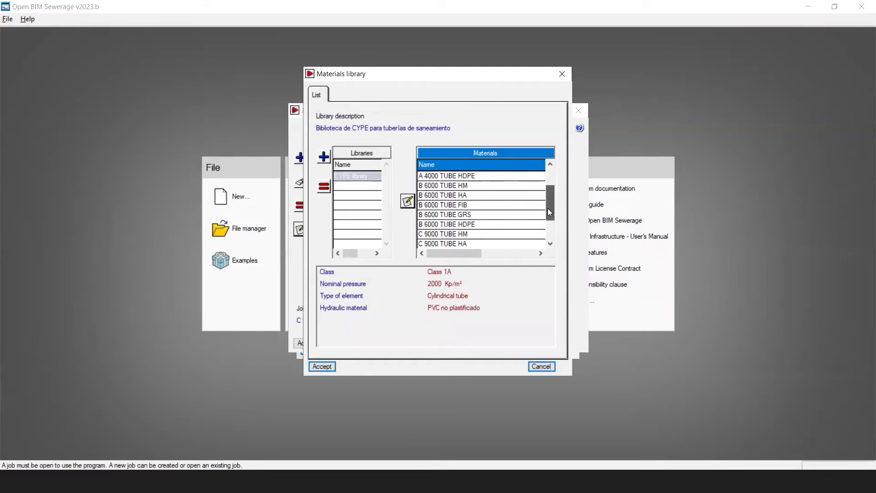
click(483, 245)
click(408, 204)
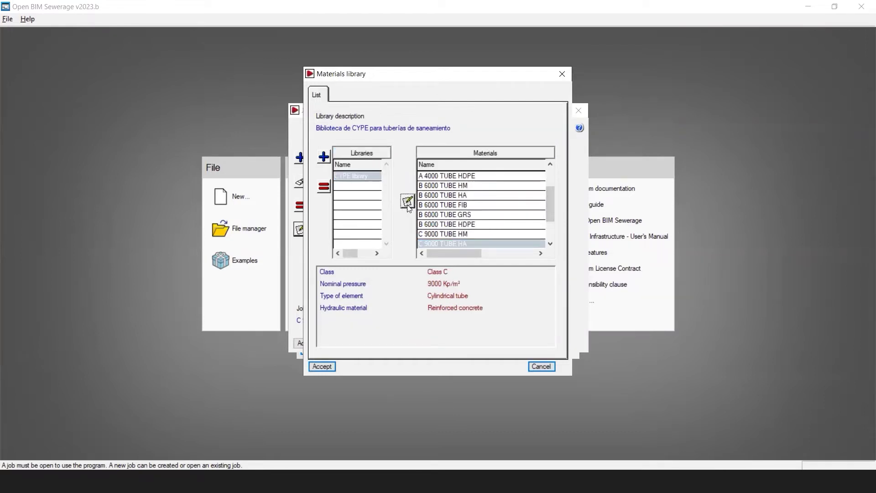
drag(393, 215, 395, 274)
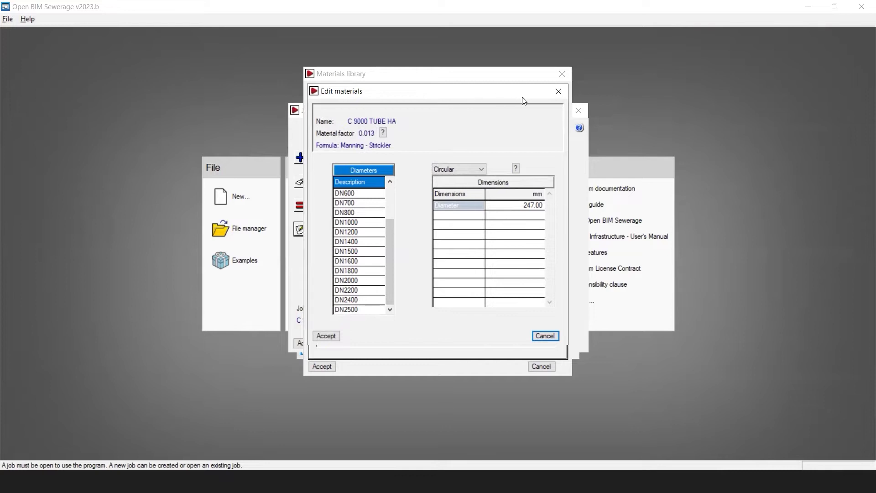
click(558, 92)
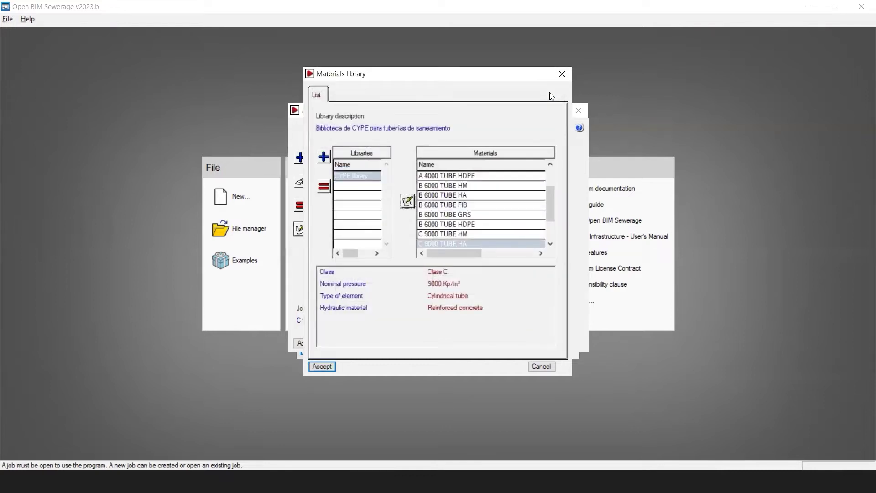
click(561, 79)
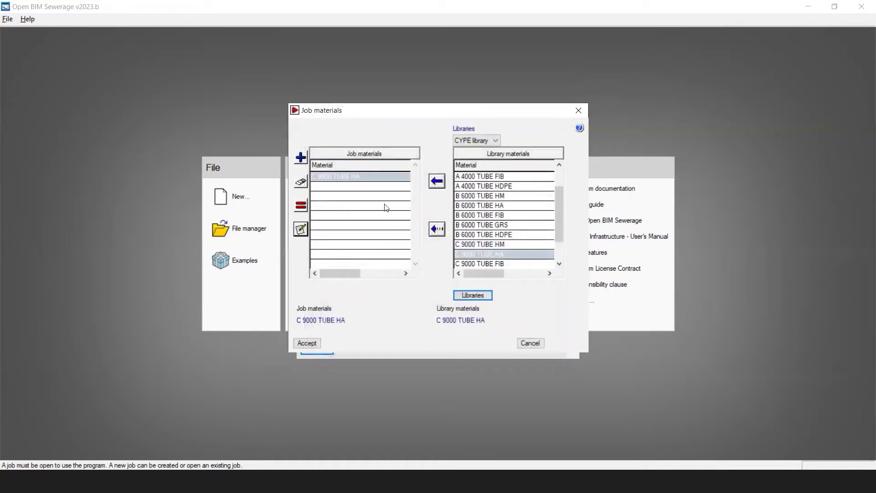
Step: Confirm the job materials and add Cohesive soil from the CYPE library to the soils of the job
click(306, 343)
click(362, 296)
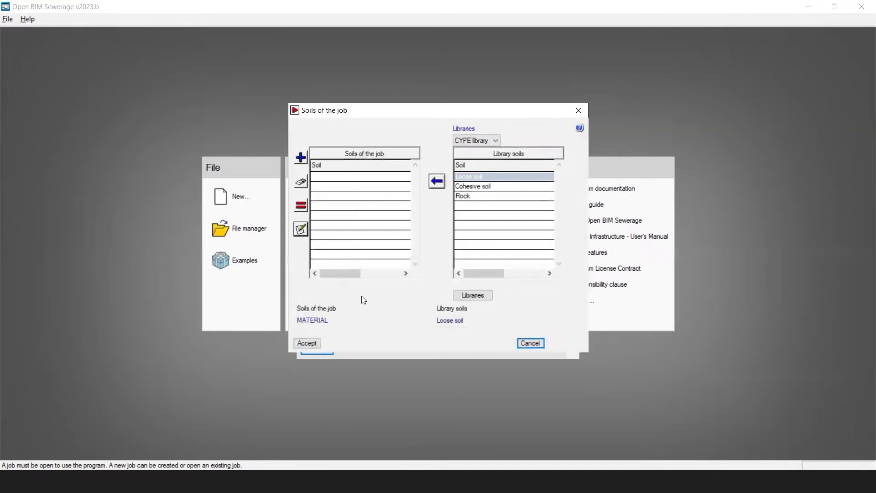
drag(409, 111, 562, 123)
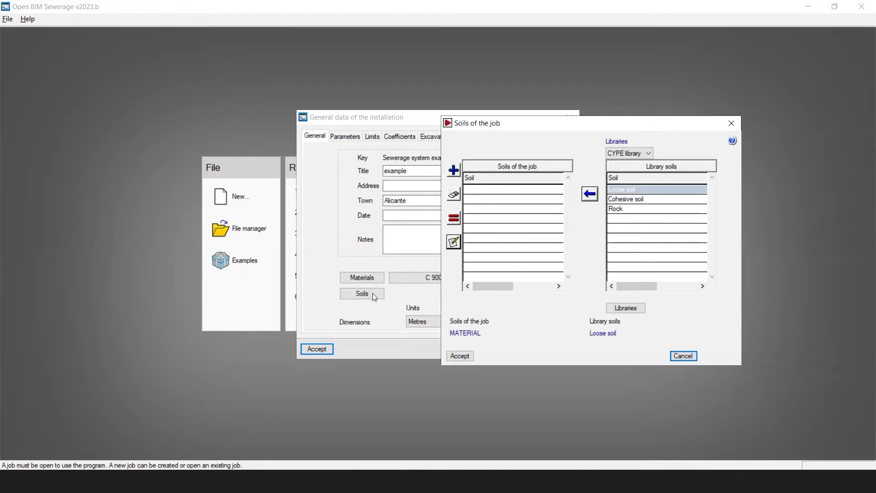
click(634, 200)
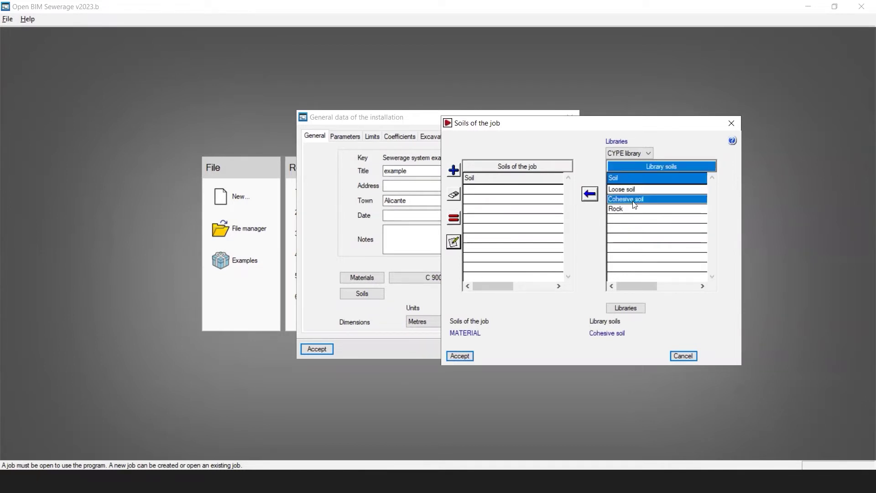
click(590, 194)
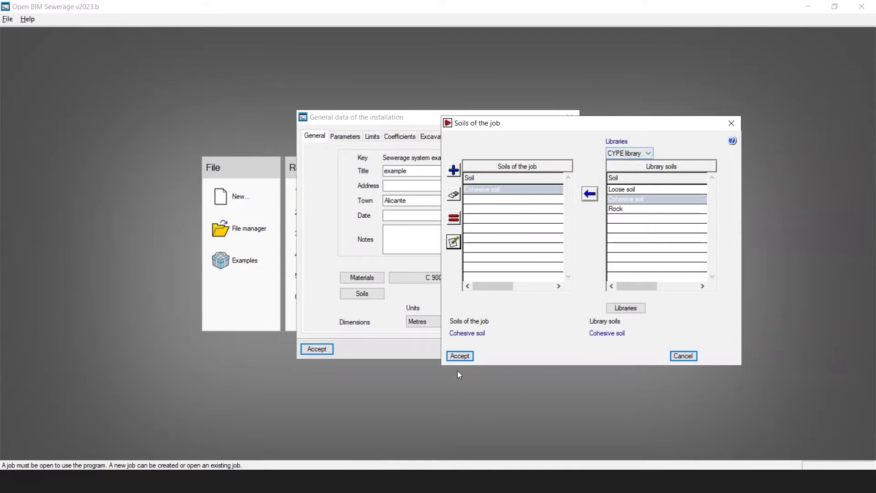
Step: Try adding a custom library to the soil libraries
click(623, 309)
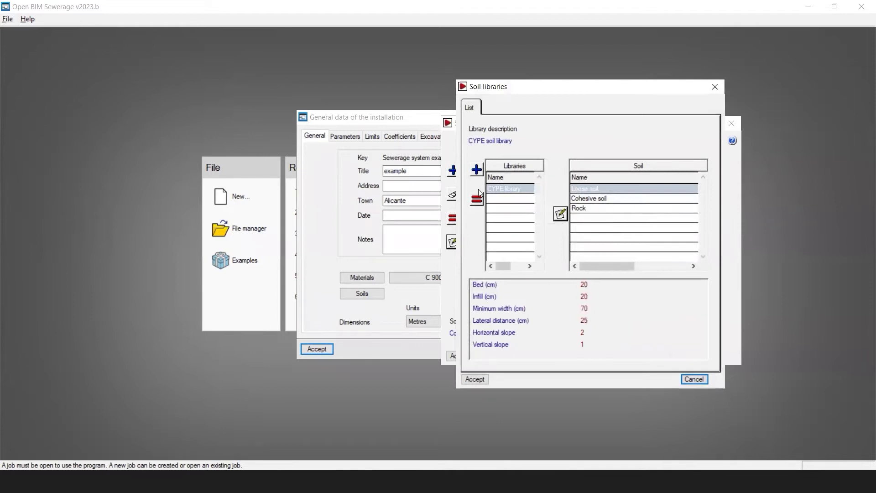
click(477, 170)
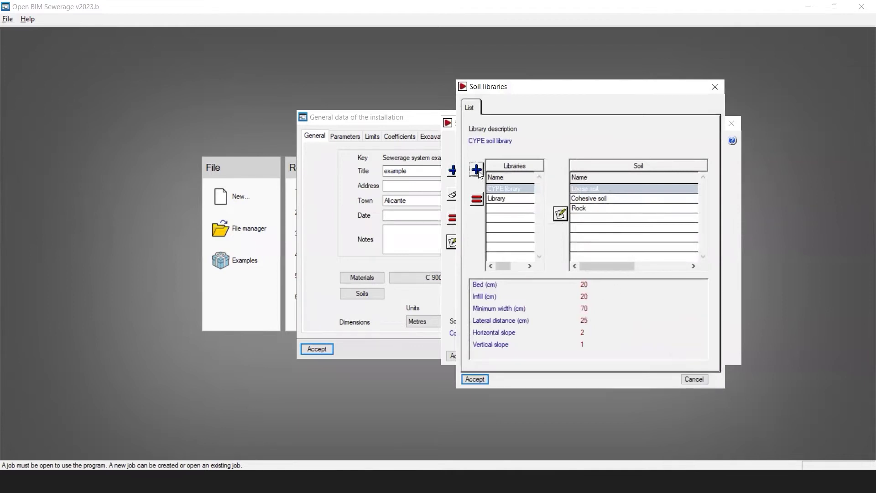
click(506, 199)
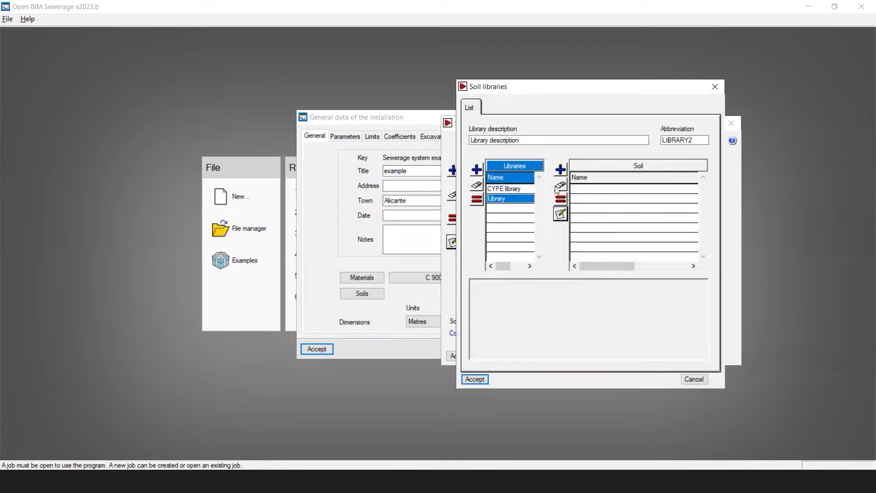
click(715, 86)
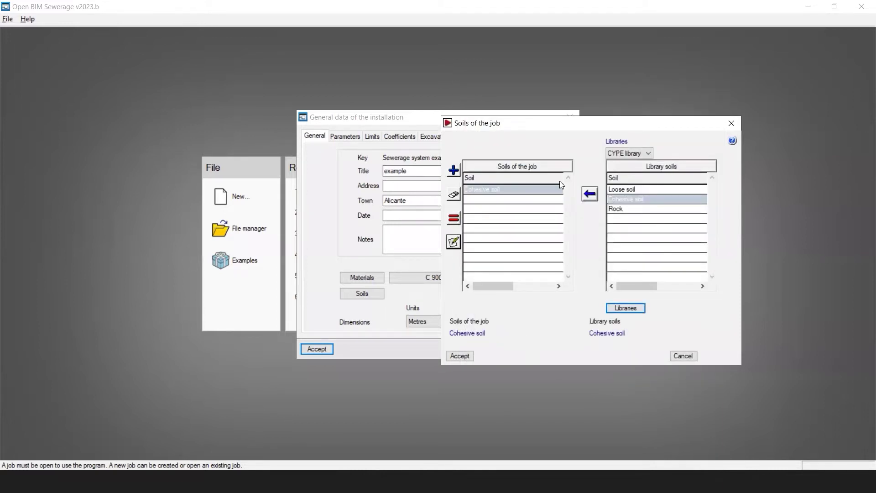
Step: Confirm the soils of the job and set the runoff coefficient to 0 in the installation parameters
click(460, 356)
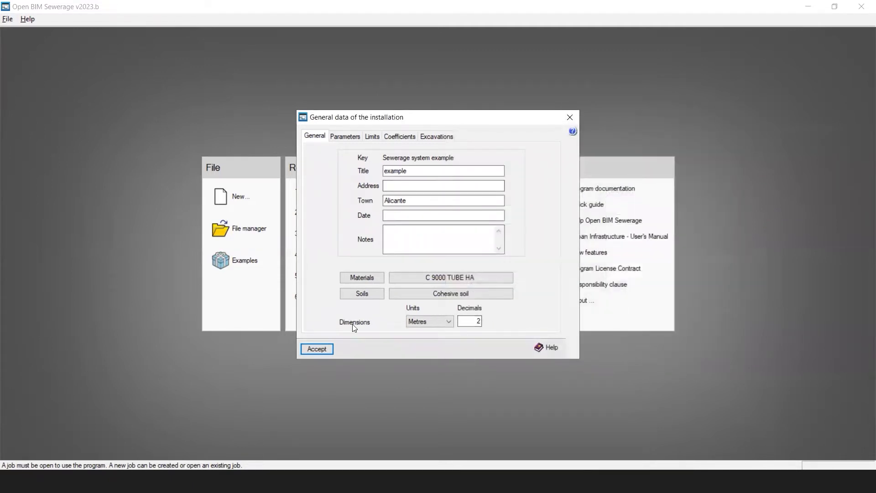
click(459, 323)
click(345, 136)
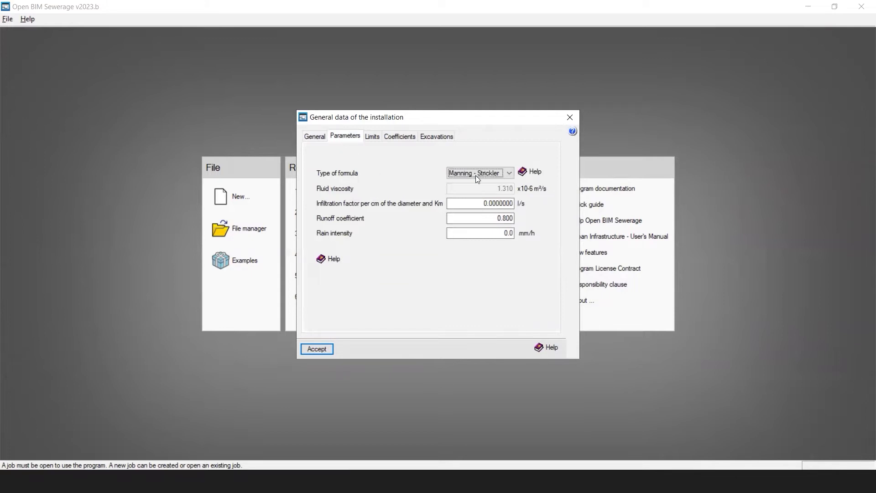
click(509, 174)
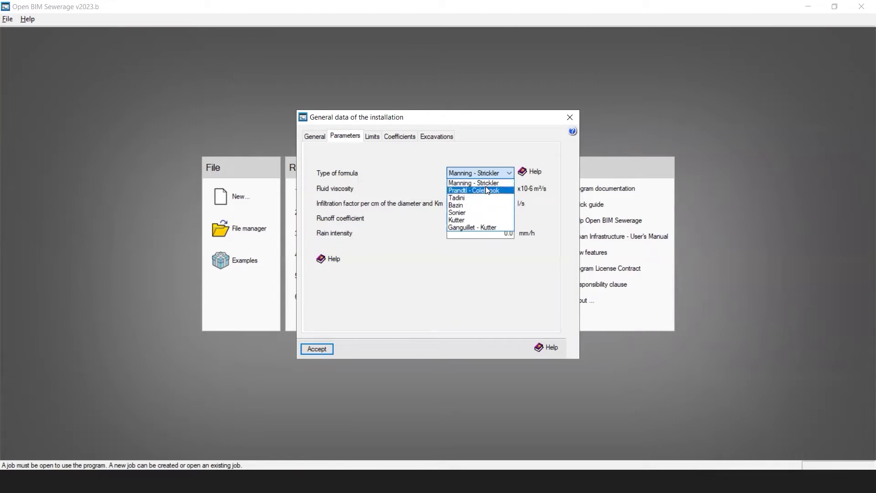
click(454, 293)
click(484, 218)
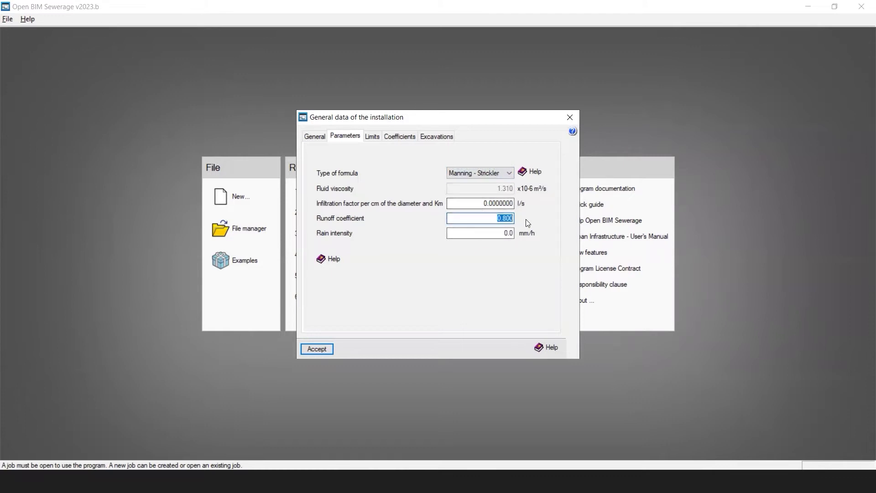
text(0)
click(512, 203)
click(507, 232)
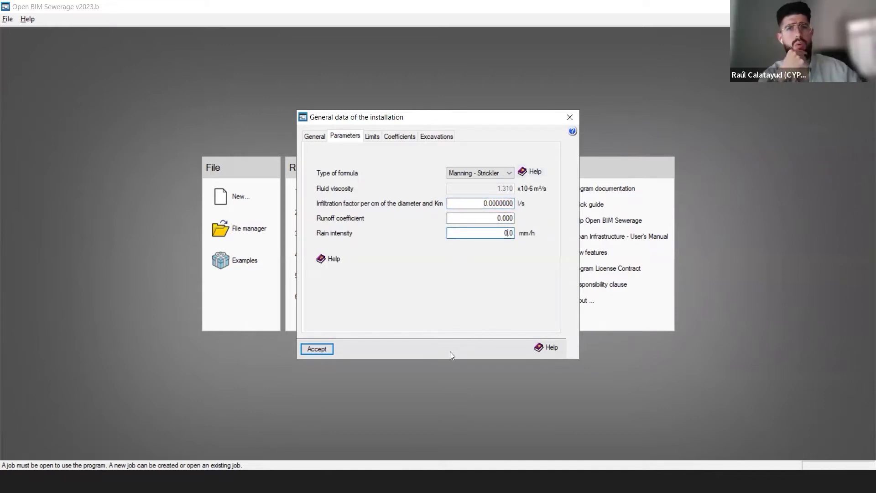
click(491, 204)
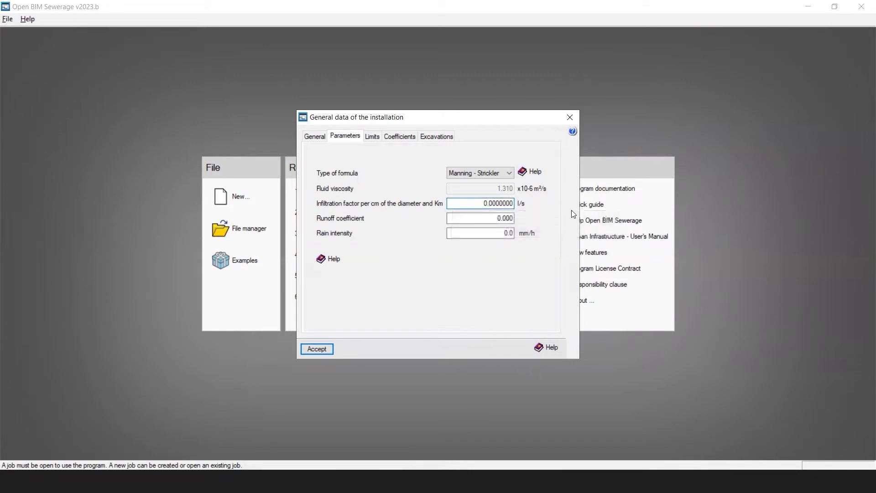
Step: Examine the help on the wastewater installation parameters, infiltration factor and calculation formulas
click(332, 260)
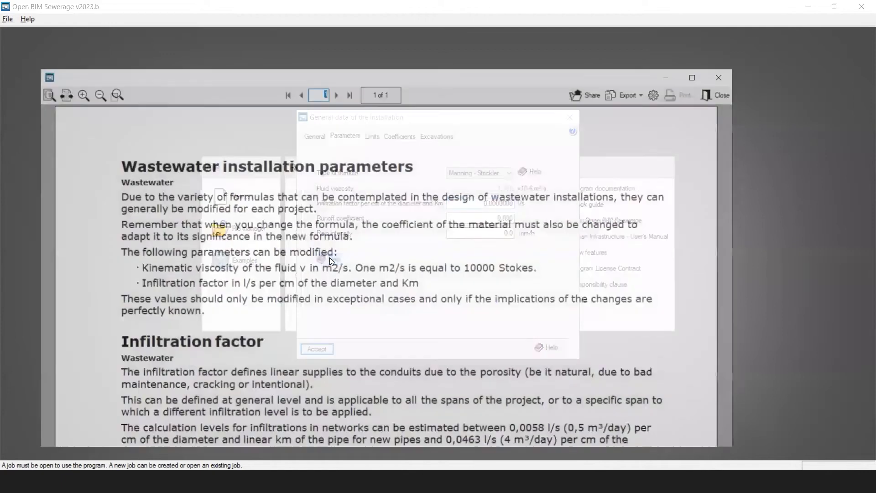
scroll(418, 244, down, 3)
scroll(417, 244, up, 3)
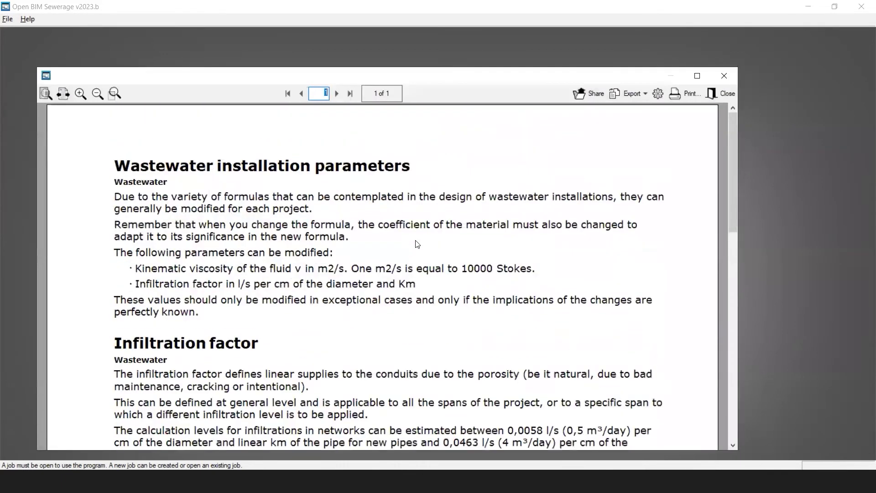
scroll(416, 244, down, 3)
scroll(439, 246, up, 3)
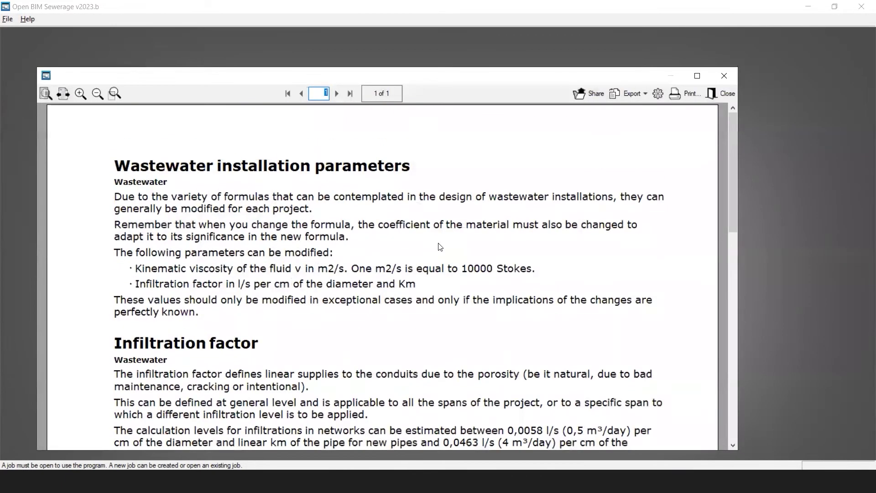
click(715, 96)
click(527, 172)
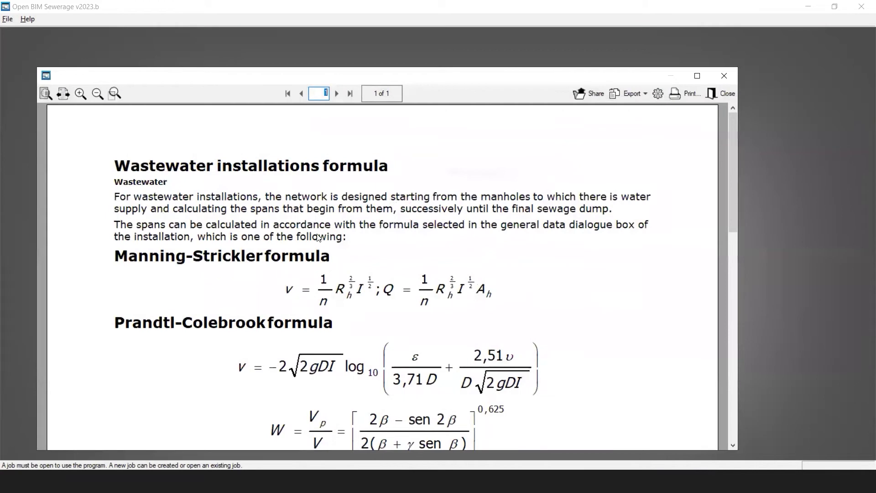
scroll(319, 238, down, 6)
scroll(342, 274, up, 3)
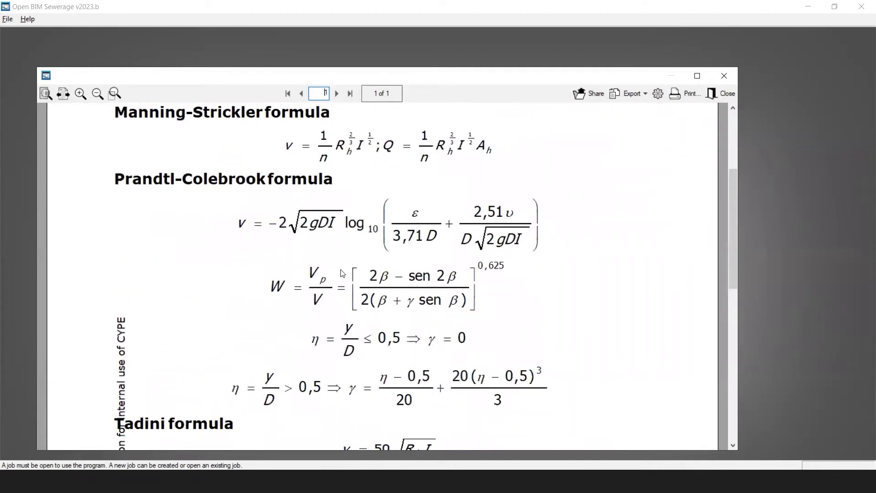
scroll(342, 274, up, 3)
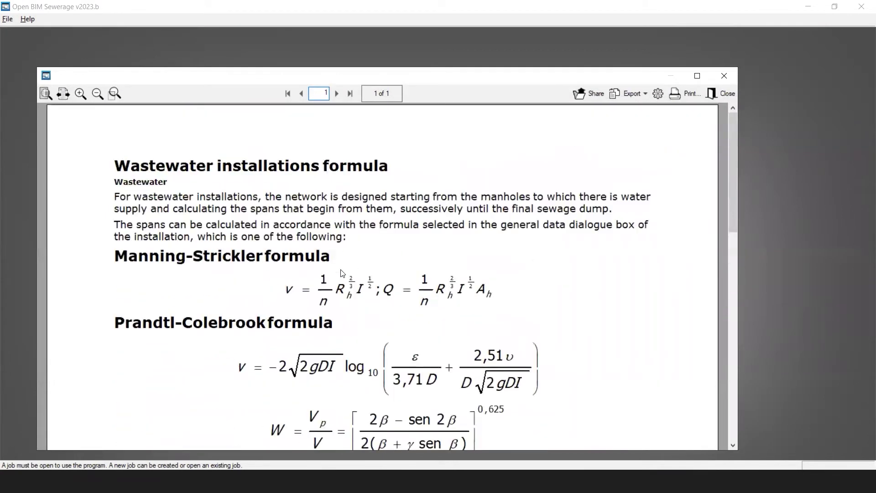
click(720, 100)
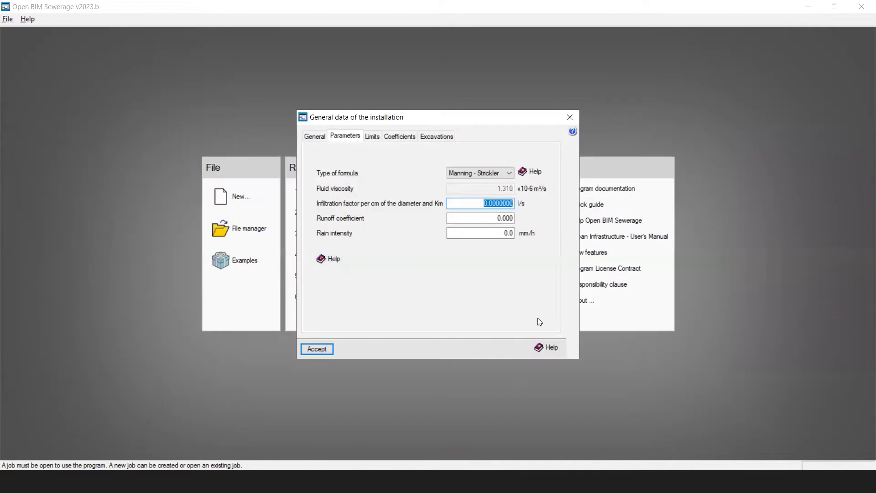
click(573, 131)
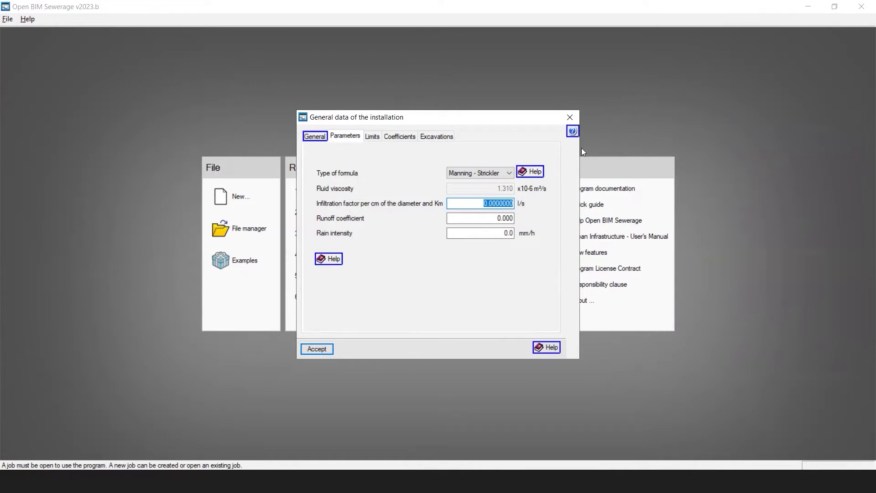
right_click(572, 131)
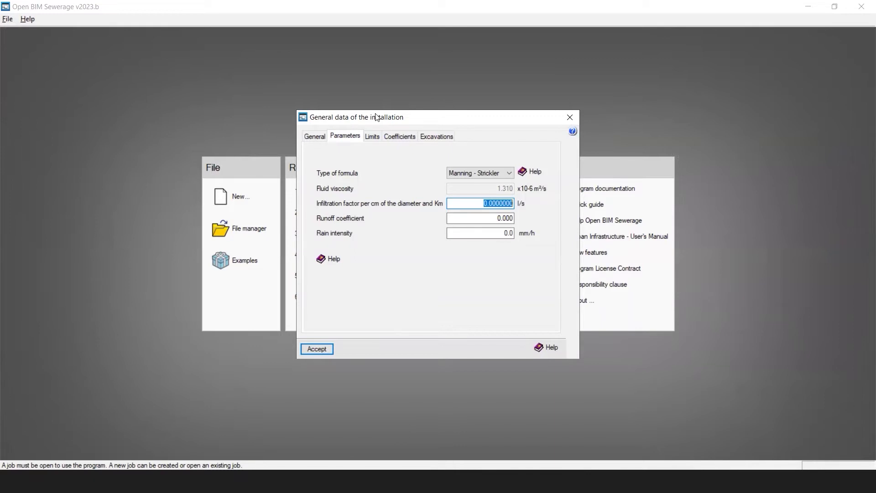
Step: Check the velocity limits briefly and confirm the general data of the installation to open the job
click(372, 137)
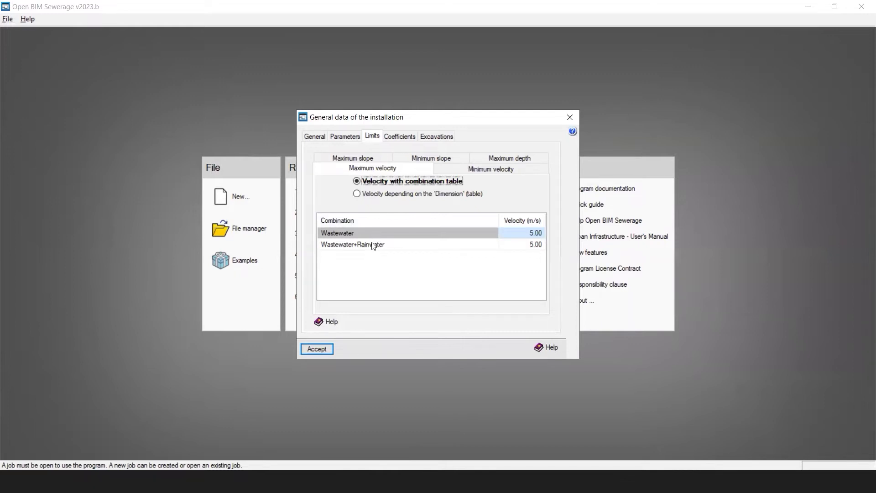
click(345, 136)
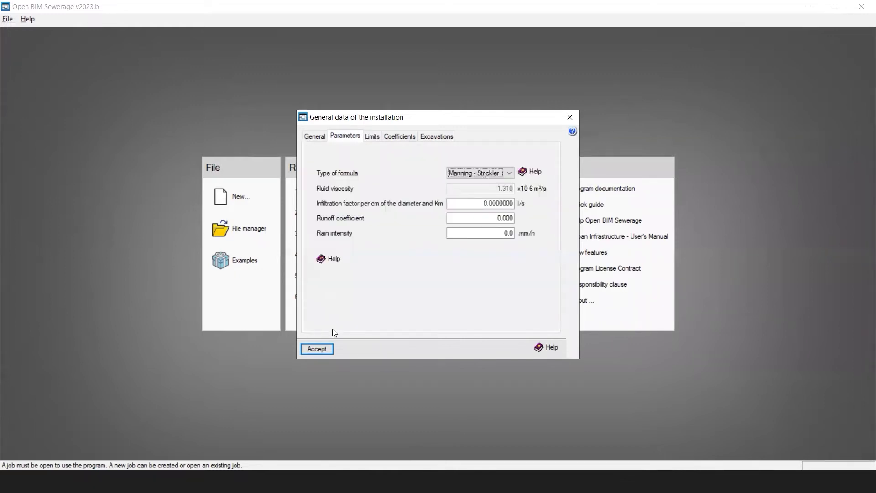
click(316, 349)
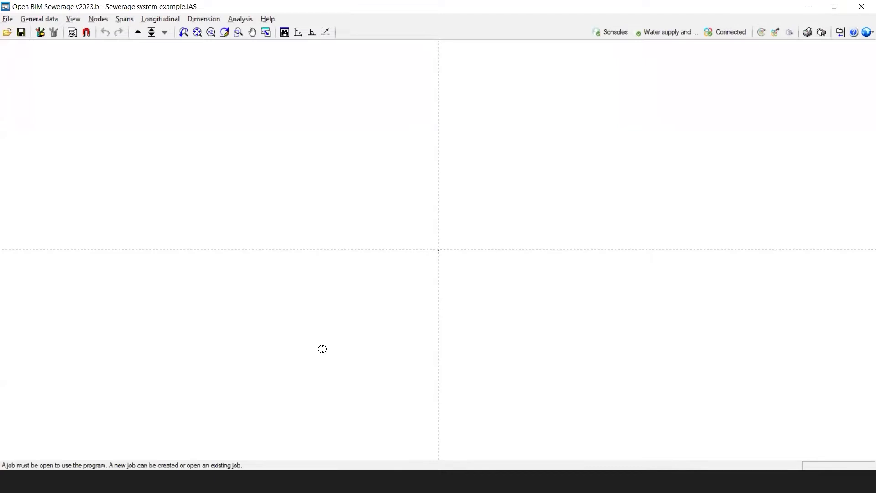
Step: Review the Wastewater and Rainwater loadcases of the job and accept them
click(47, 20)
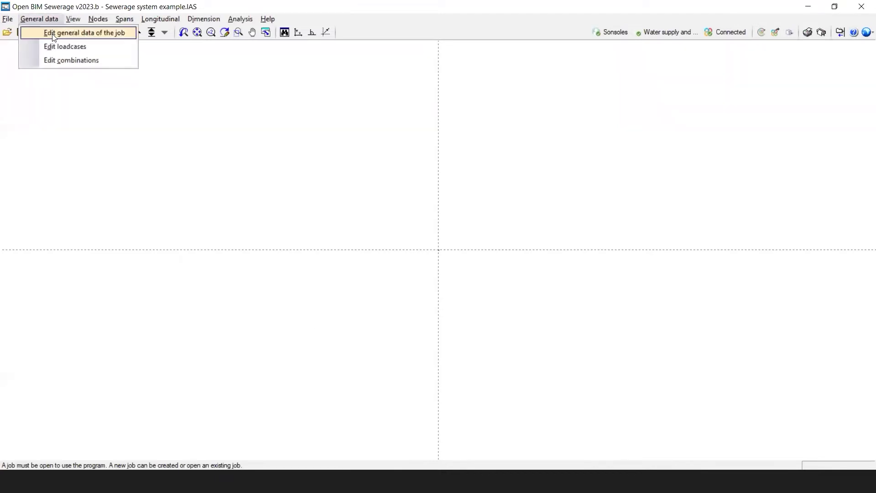
click(76, 45)
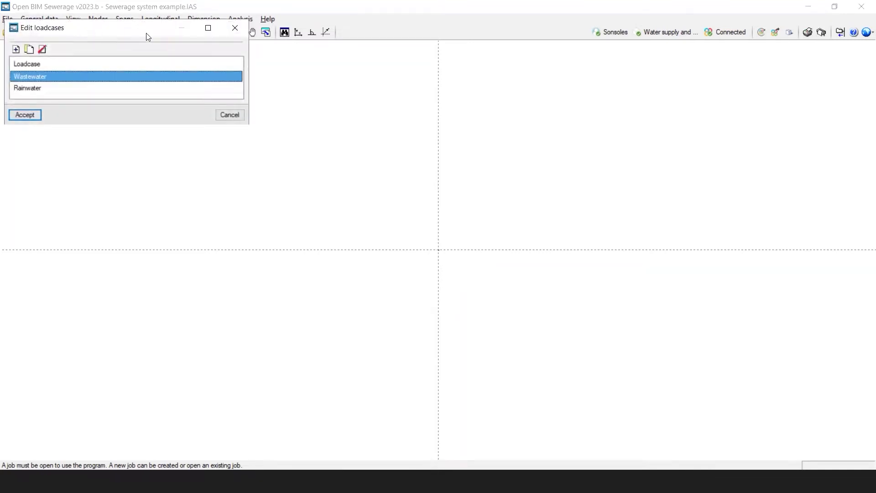
drag(146, 31, 273, 82)
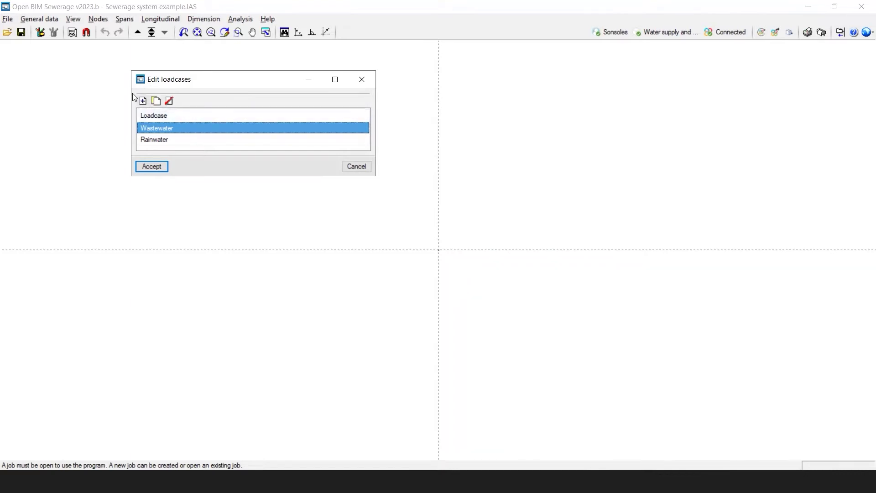
click(143, 104)
click(171, 103)
click(176, 129)
click(177, 142)
click(148, 166)
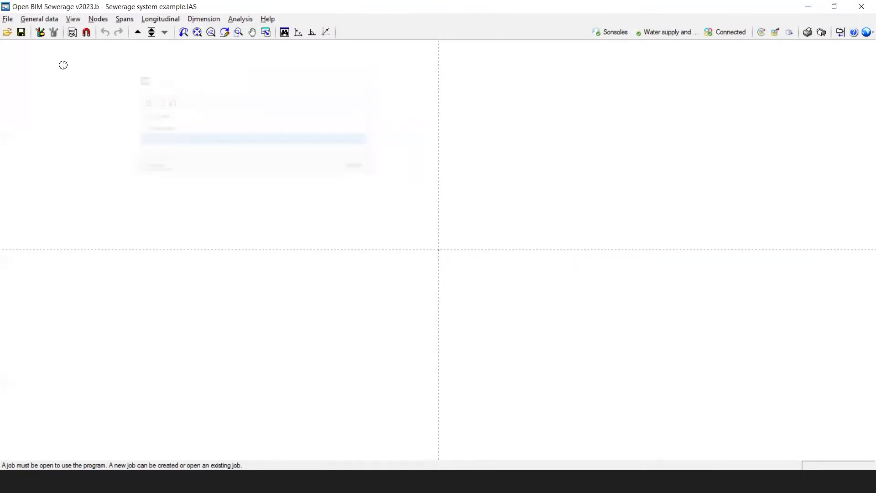
Step: Compare the loadcase coefficients of the Wastewater and Wastewater+Rainwater combinations and accept them
click(51, 19)
click(64, 60)
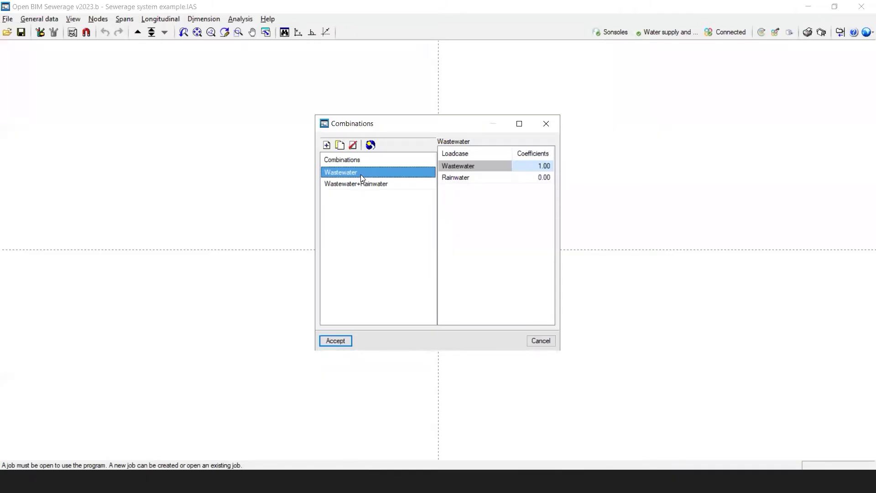
click(360, 174)
click(369, 184)
click(369, 173)
click(369, 173)
click(374, 171)
click(405, 184)
click(403, 172)
click(376, 185)
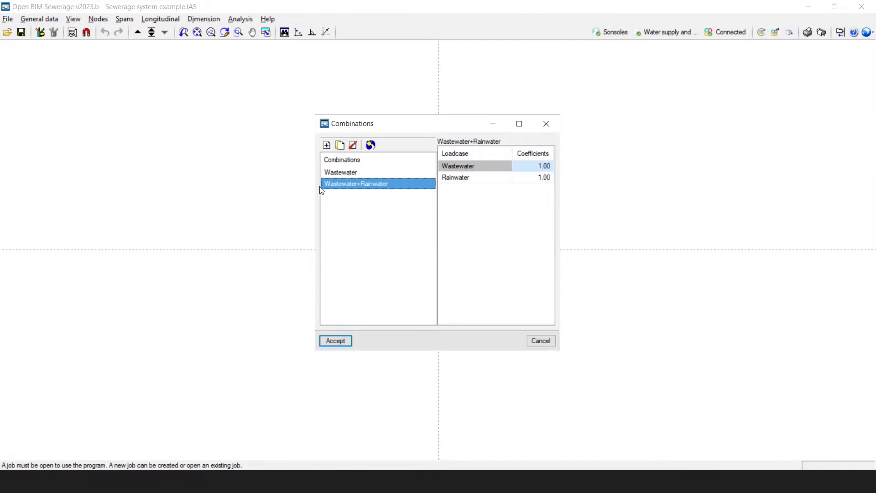
click(334, 342)
Step: Review the velocity, slope and depth limits for the combinations in the general data of the installation
click(39, 19)
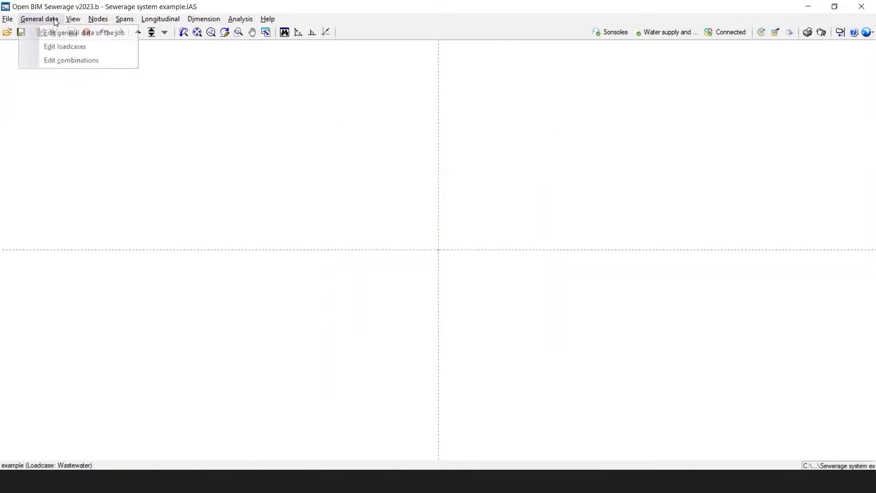
click(56, 32)
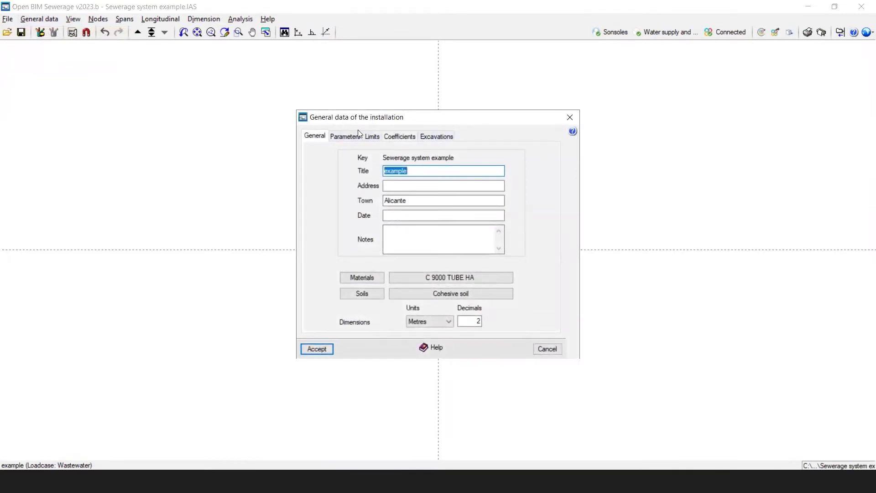
click(372, 136)
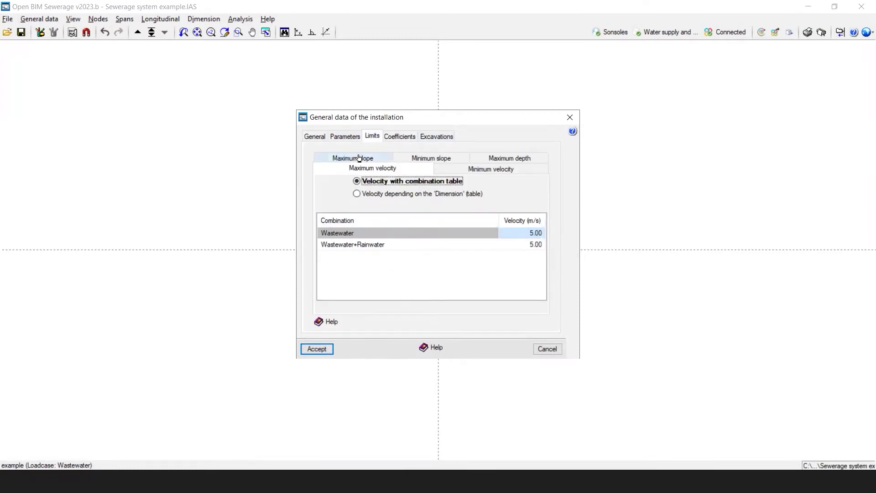
click(372, 159)
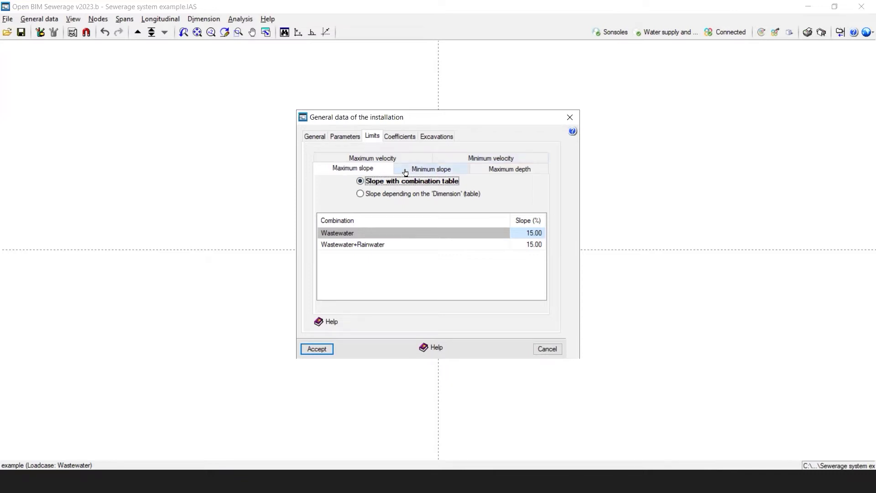
click(497, 173)
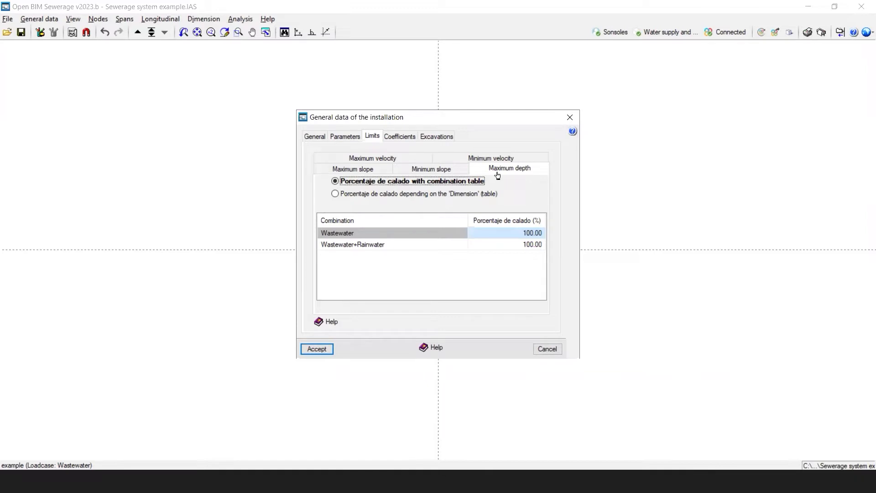
click(370, 159)
click(371, 160)
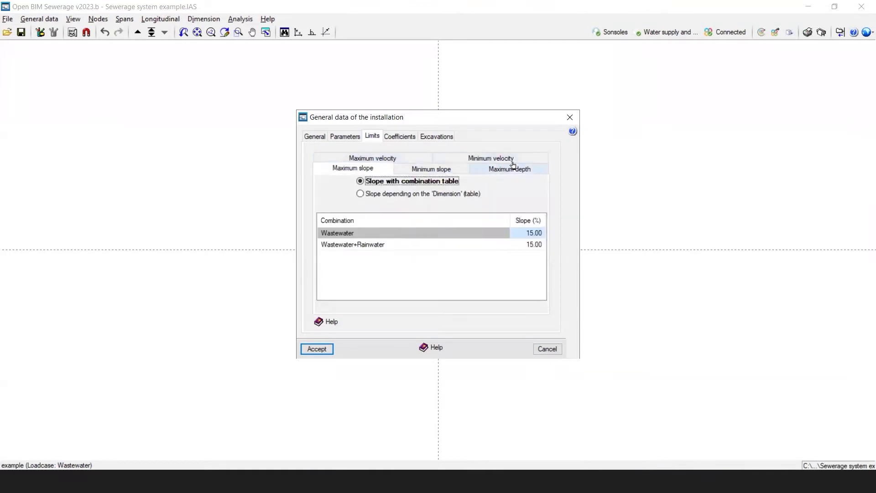
click(484, 158)
click(368, 160)
Step: Set the assigned flows to By assigned flow, consulting its help, and accept the general data after checking the excavation settings
click(400, 137)
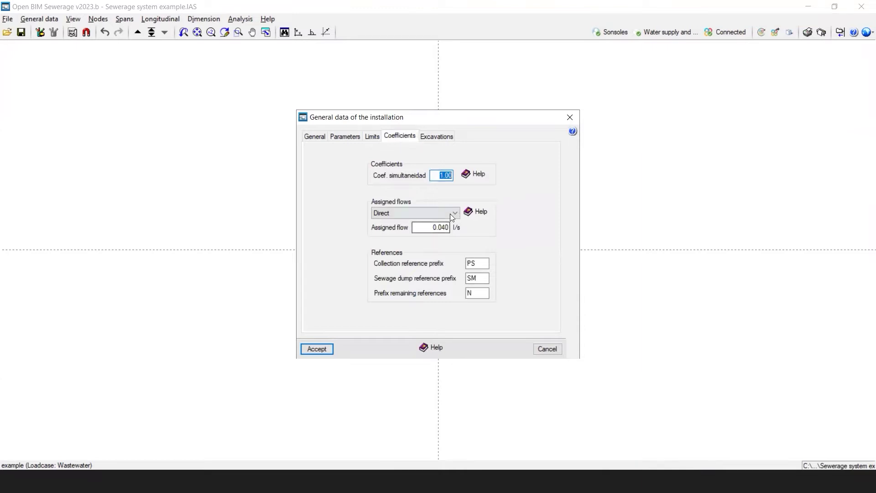
click(456, 213)
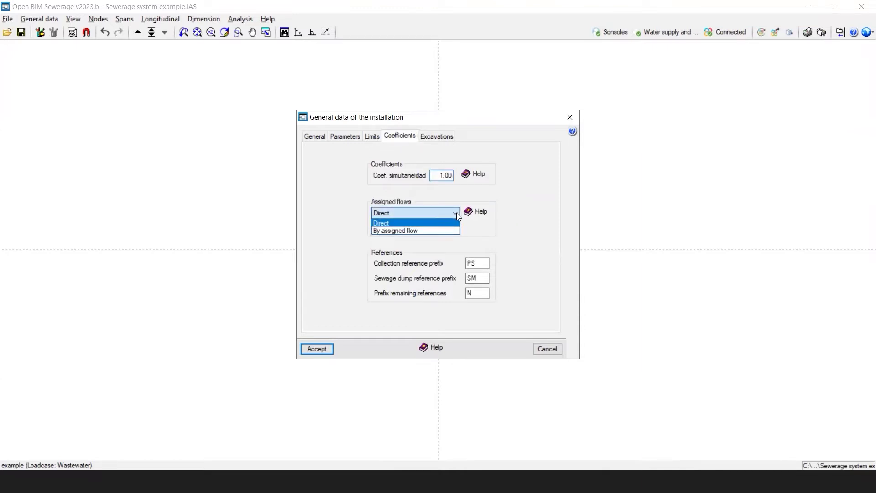
click(396, 230)
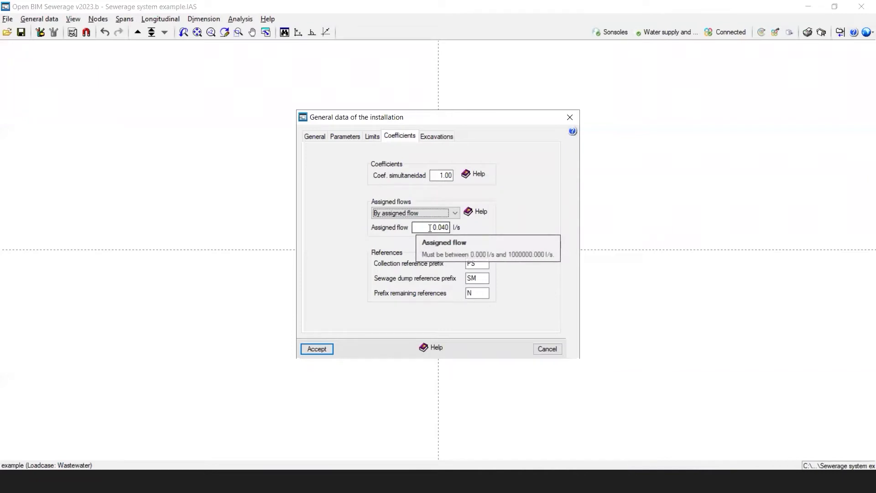
click(480, 213)
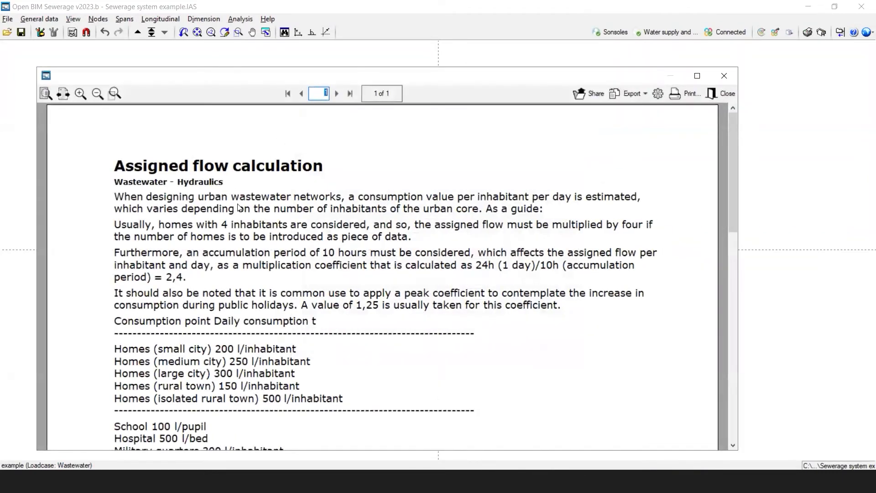
click(723, 93)
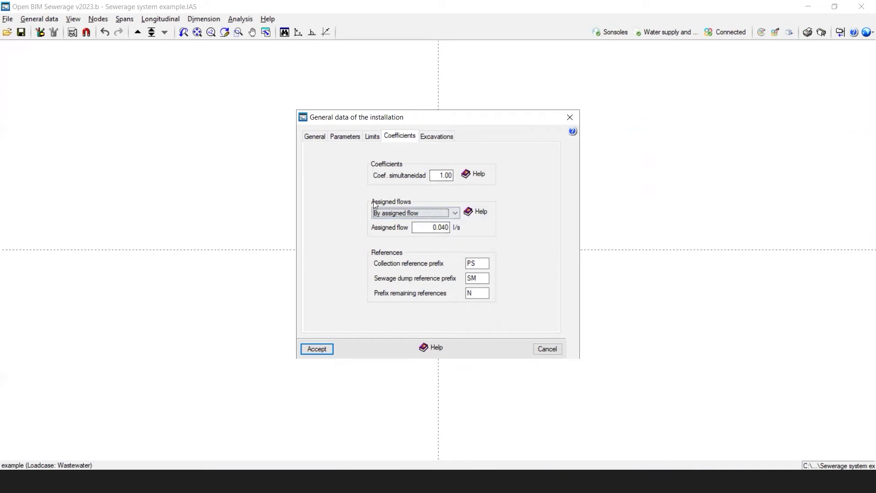
click(442, 140)
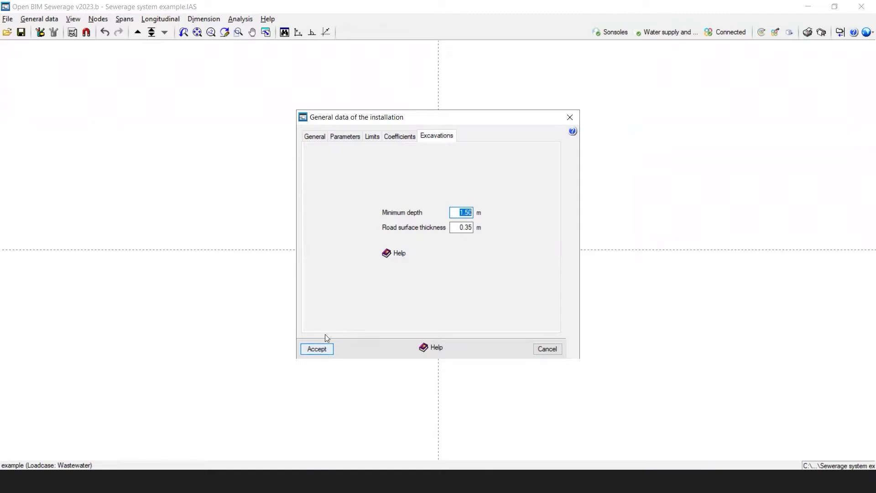
click(314, 349)
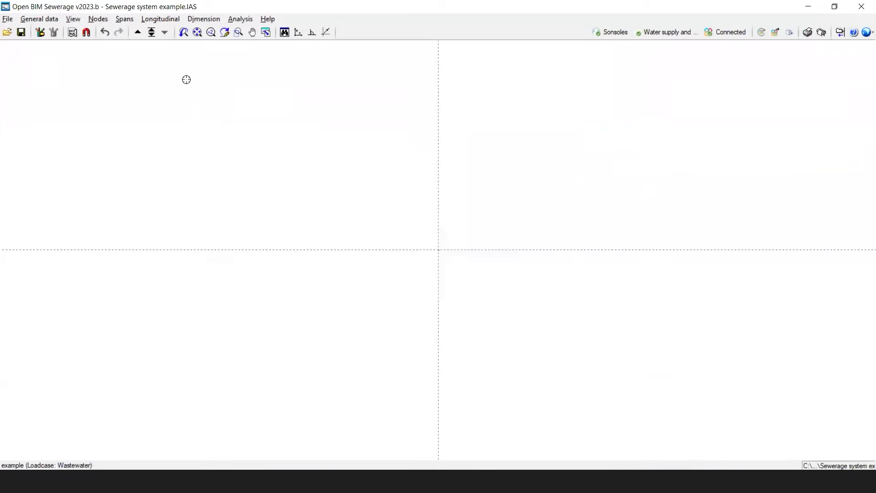
Step: Place a new node at the origin where the reference axes cross
scroll(133, 209, down, 2)
scroll(133, 210, up, 4)
scroll(506, 208, up, 2)
click(96, 19)
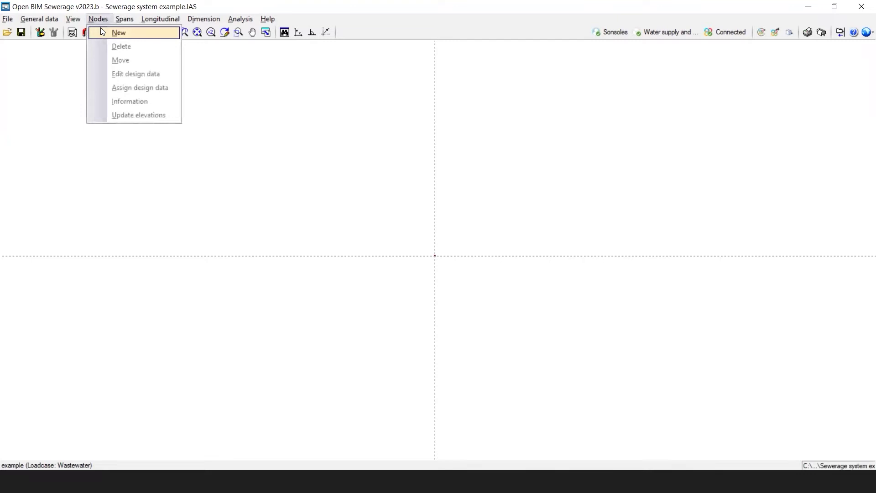
click(102, 31)
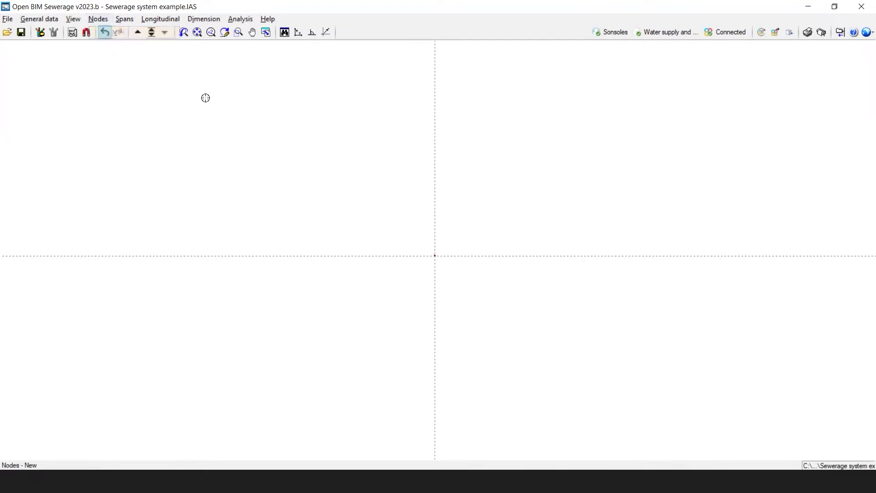
click(435, 255)
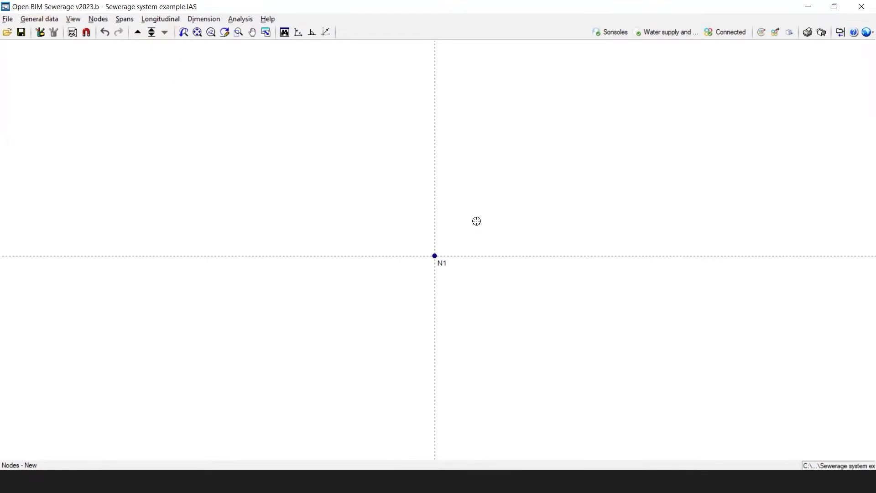
Step: Place a second node up and to the right of the first, at distances of 12 horizontally and 14 vertically
click(484, 201)
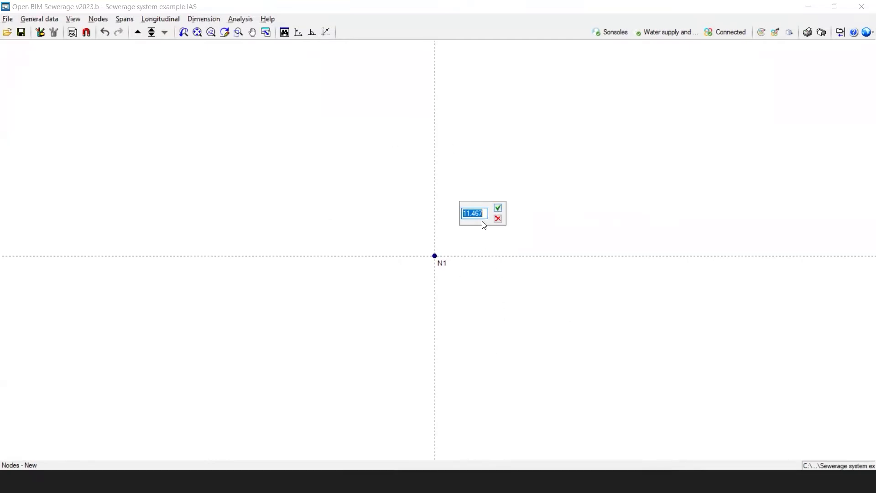
text(12)
click(499, 209)
text(14)
key(Tab)
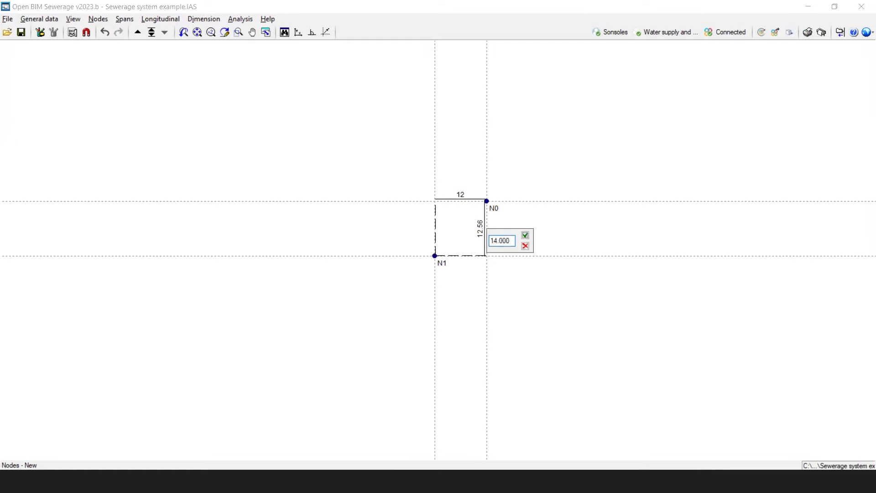
click(526, 236)
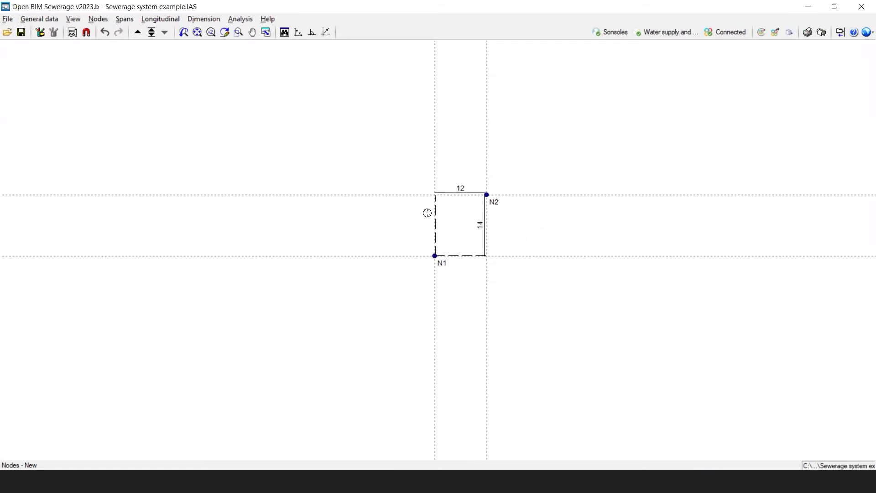
scroll(466, 236, up, 1)
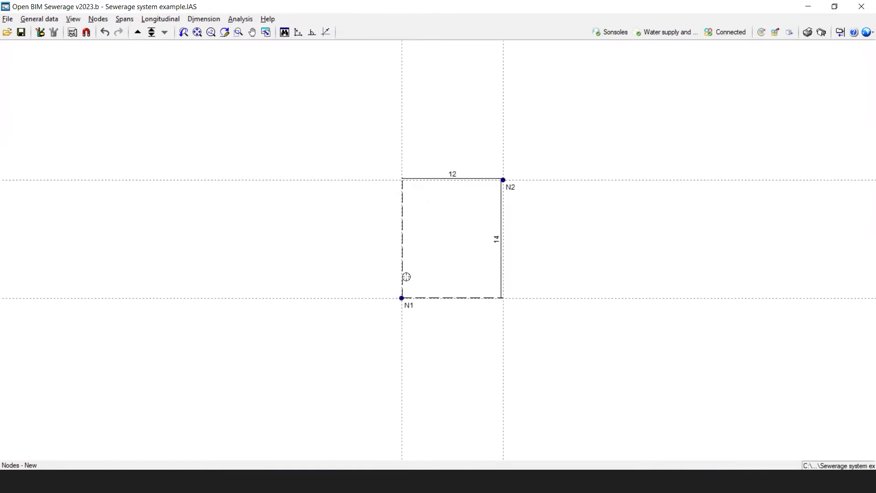
scroll(223, 185, down, 1)
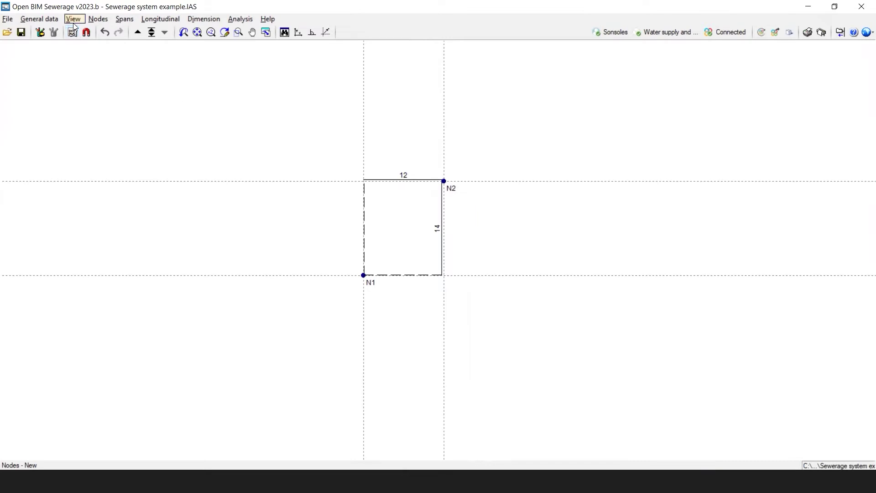
Step: Cancel the additional node being started and undo the placement of the two existing nodes
click(97, 19)
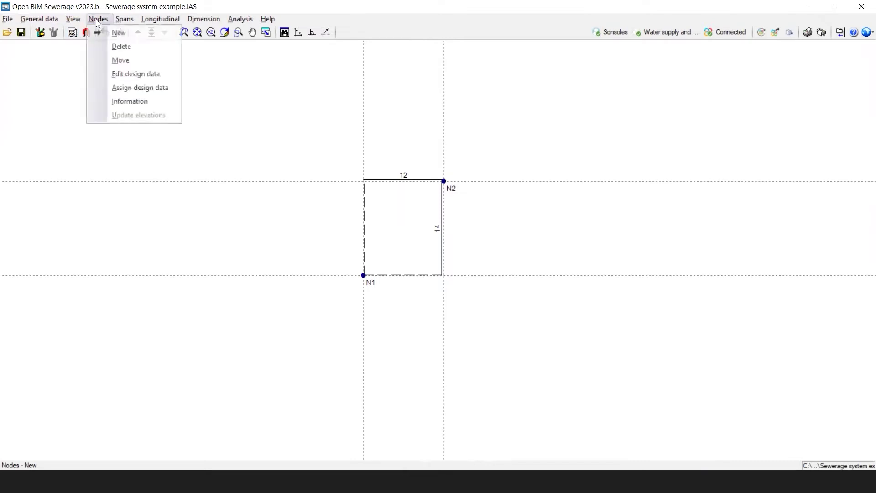
key(n)
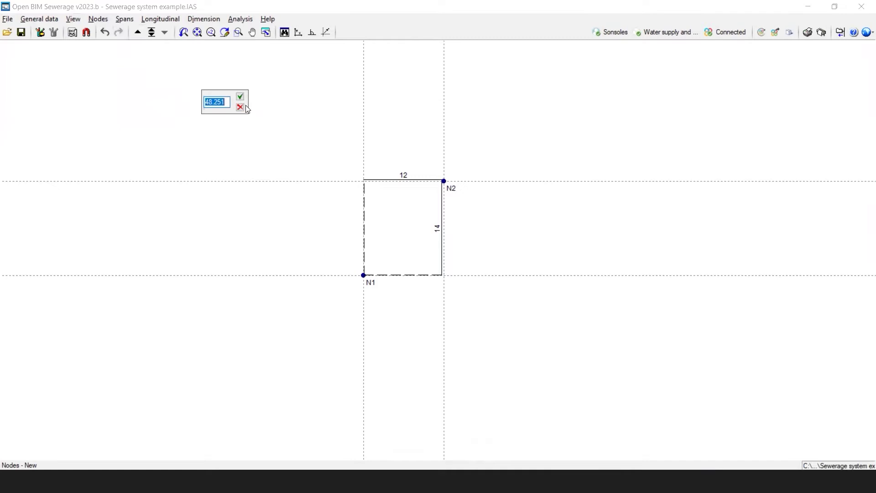
click(241, 106)
click(105, 33)
click(104, 33)
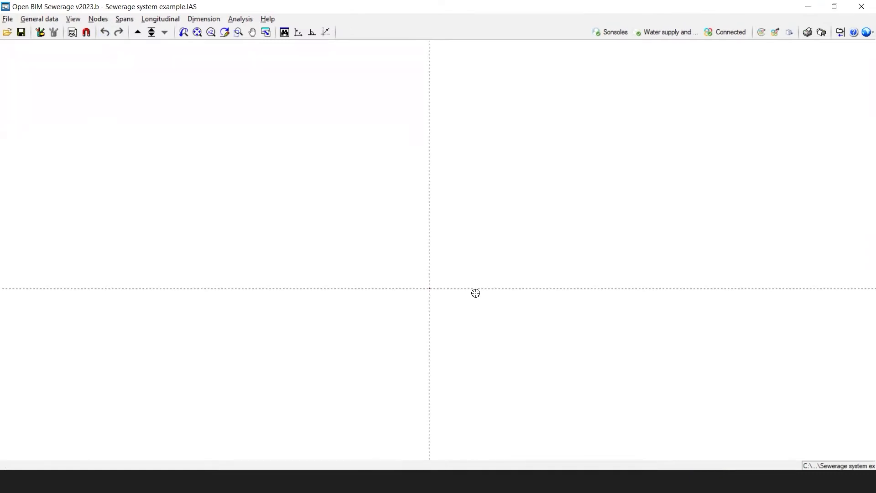
Step: Insert a new node by coordinates at X 0 and Y 0
key(0)
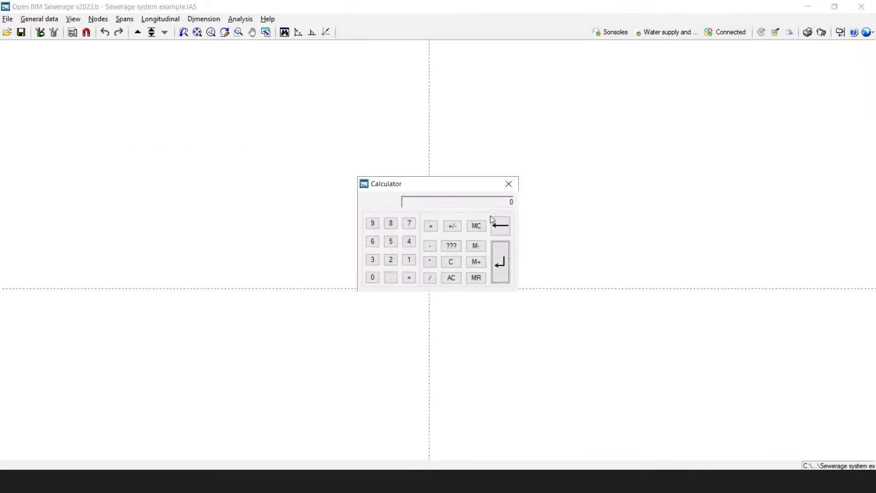
click(510, 184)
click(98, 18)
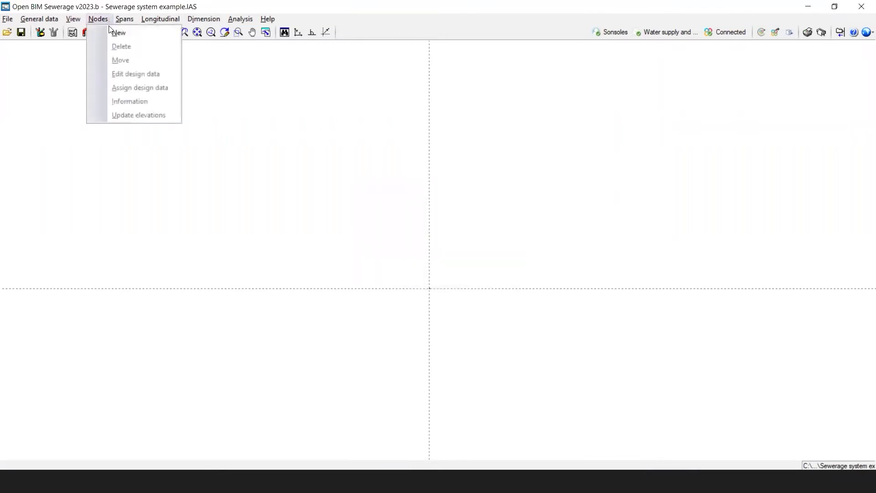
click(110, 33)
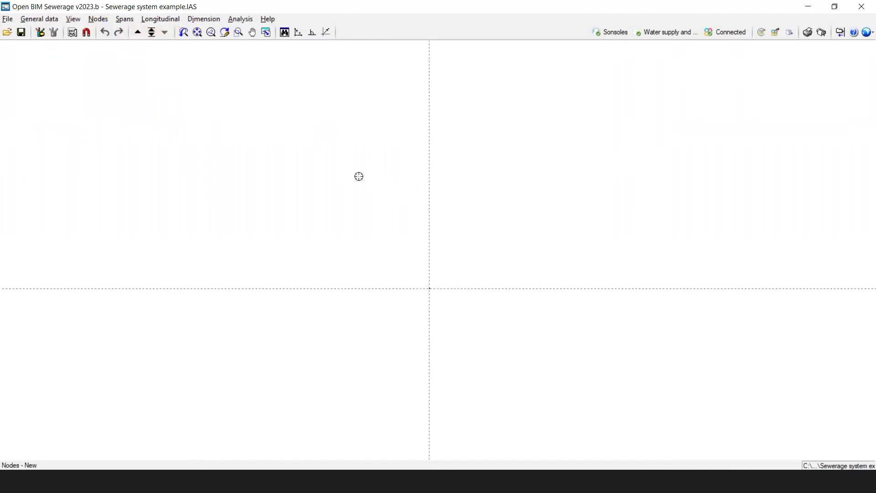
text(0)
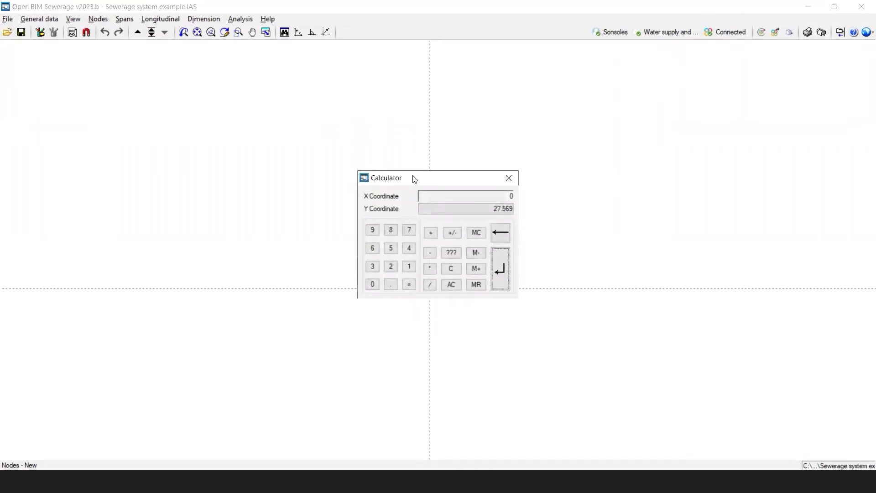
drag(413, 175, 260, 163)
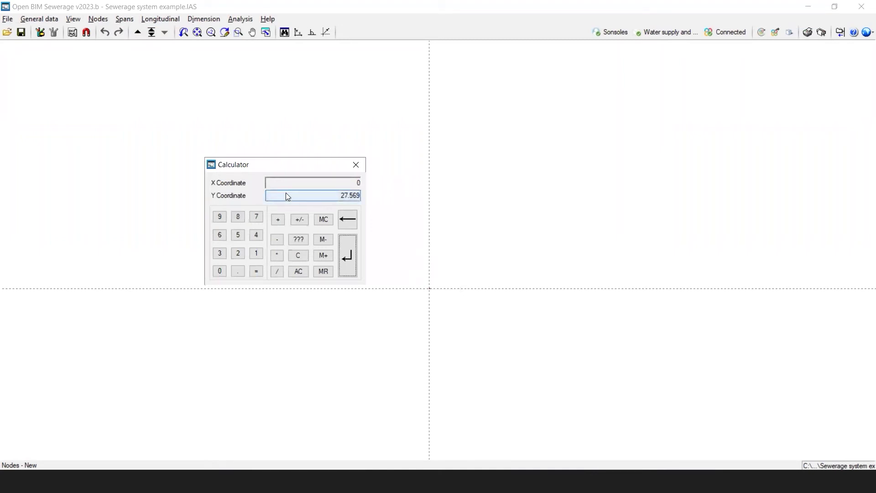
key(Return)
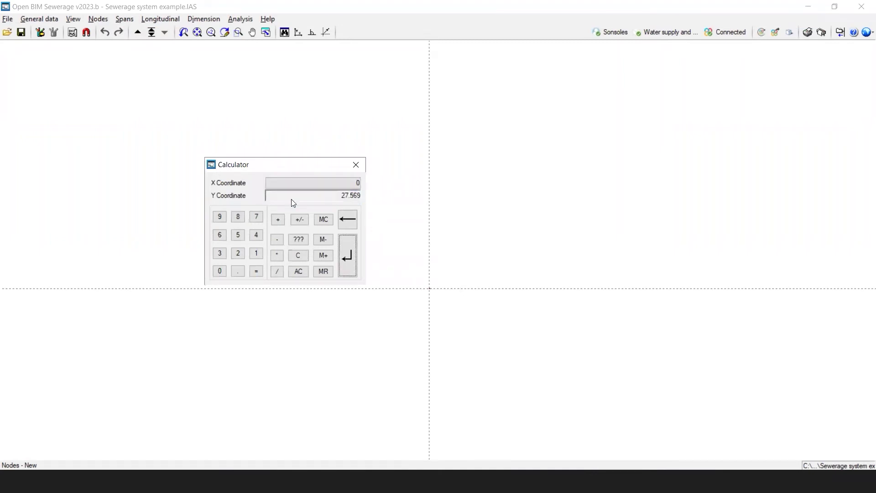
text(0)
click(355, 259)
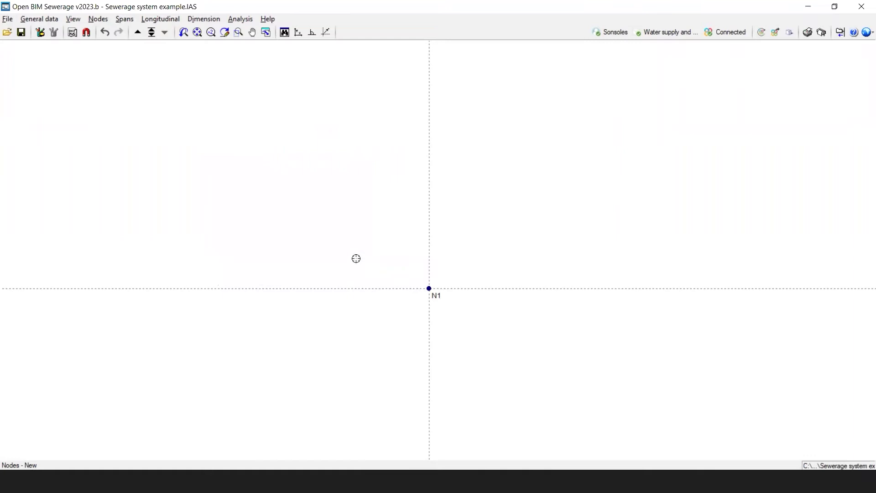
Step: Insert a second node by coordinates at X 0 and Y 30, directly above the first node
key(0)
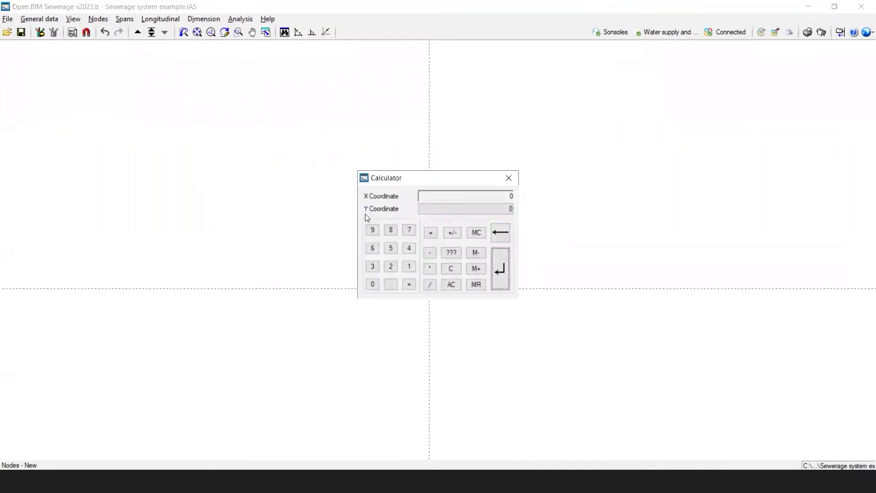
drag(408, 179, 273, 158)
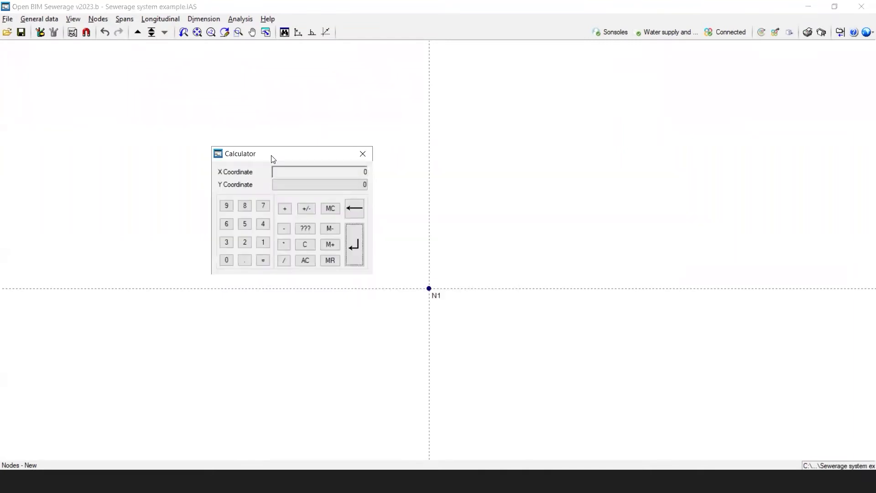
text(30)
click(359, 183)
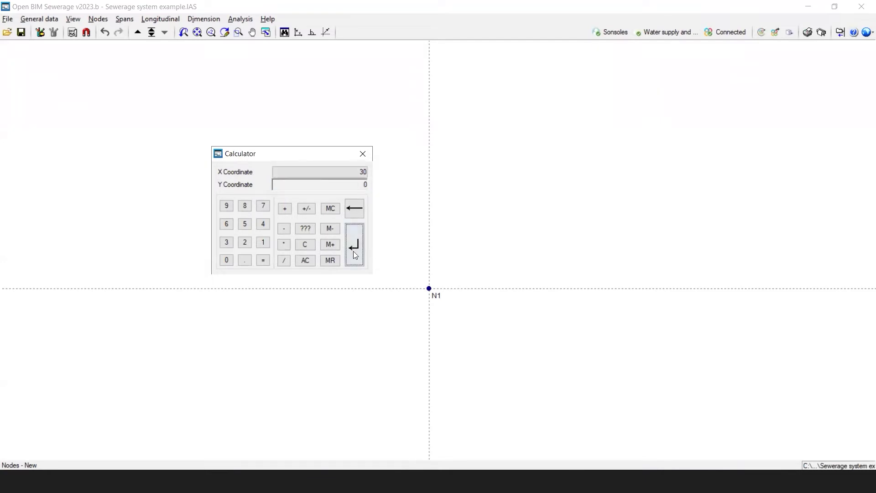
click(359, 170)
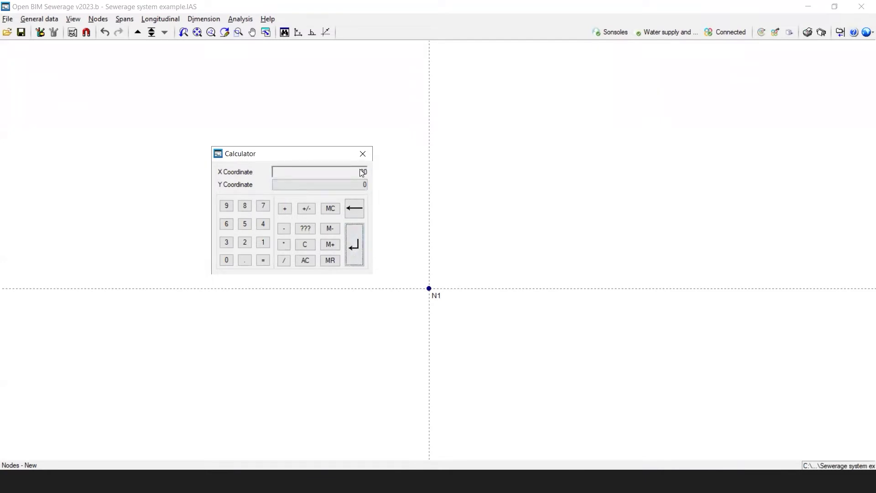
click(361, 185)
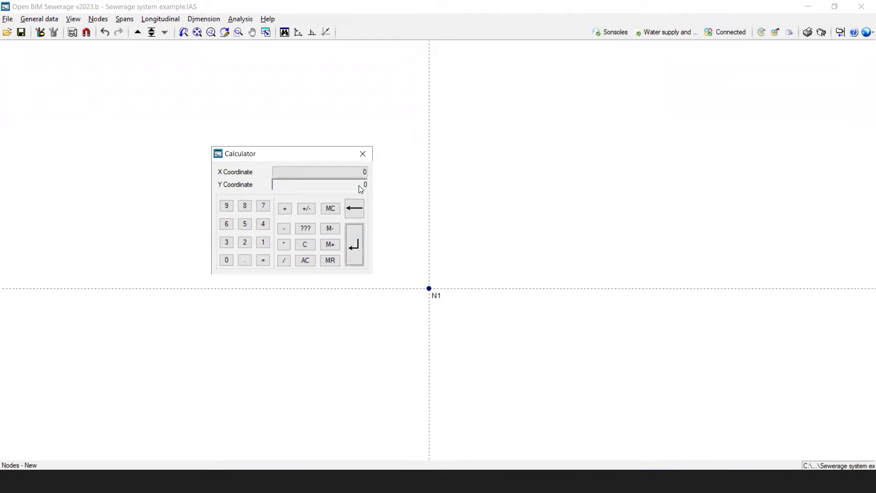
text(30)
click(357, 246)
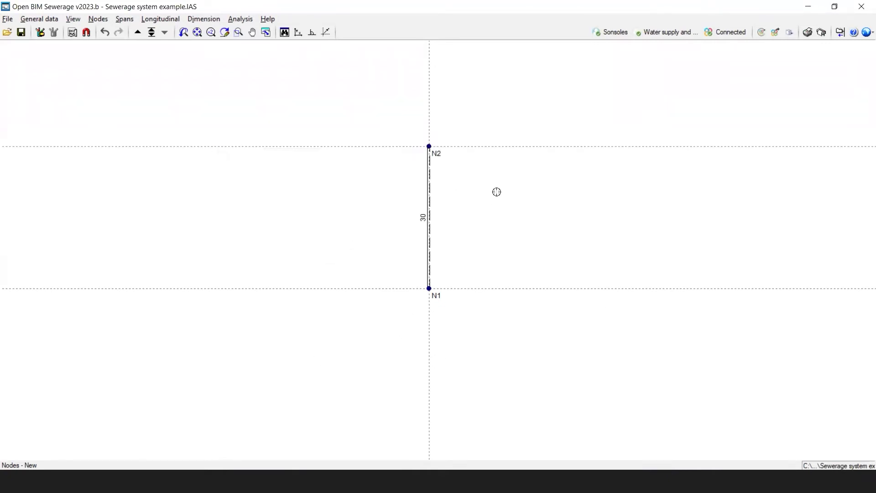
Step: Undo the placement of both nodes inserted by coordinates
scroll(458, 151, up, 3)
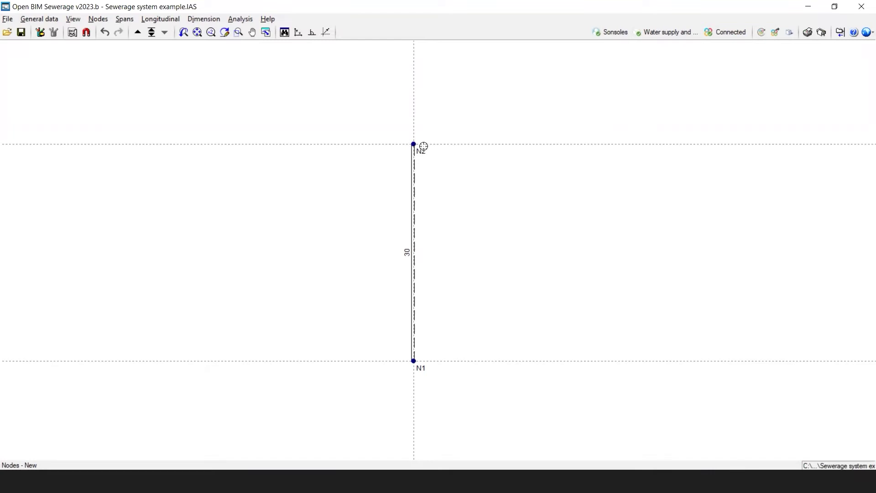
click(105, 33)
click(105, 33)
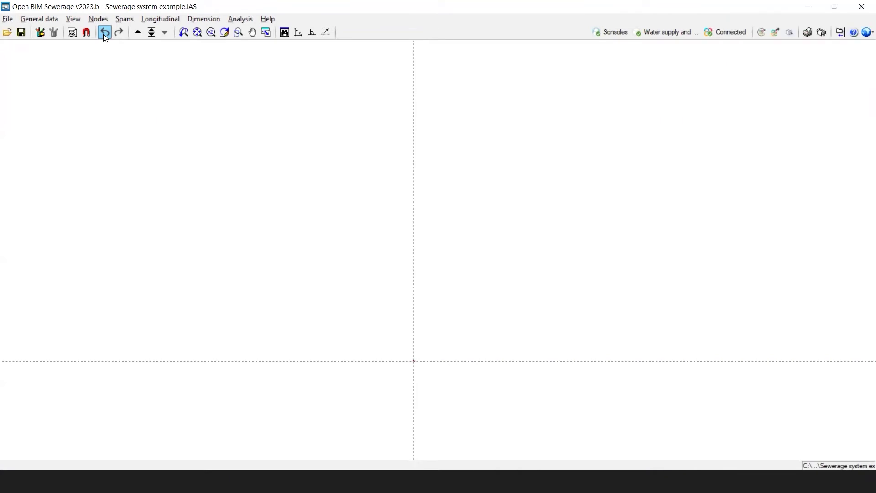
Step: Import the drawing sanea.dxf as a template view and display it behind the network
click(73, 33)
click(72, 33)
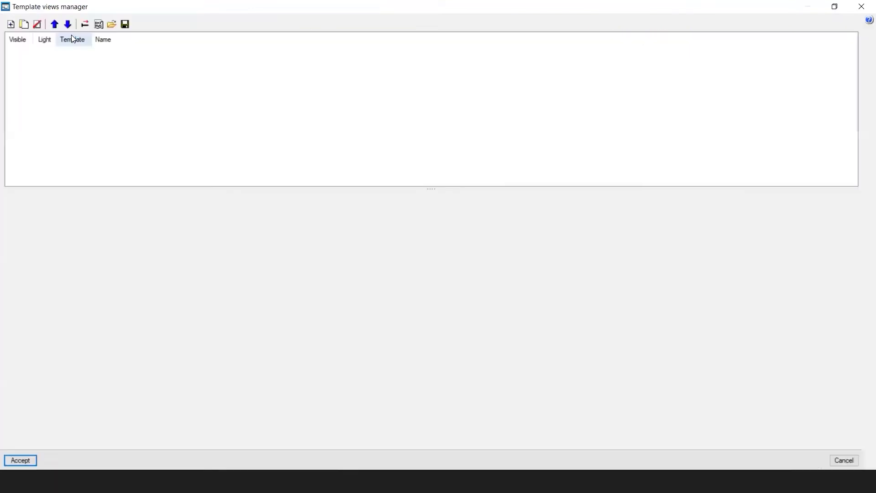
click(11, 24)
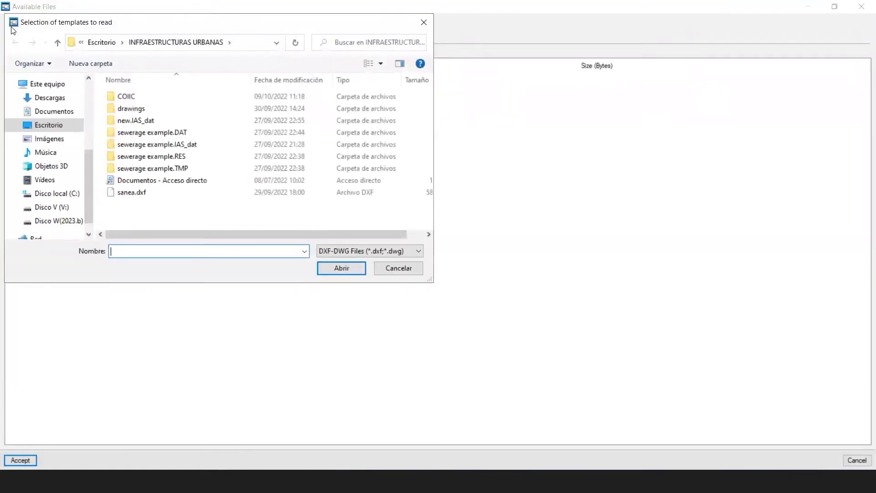
click(131, 192)
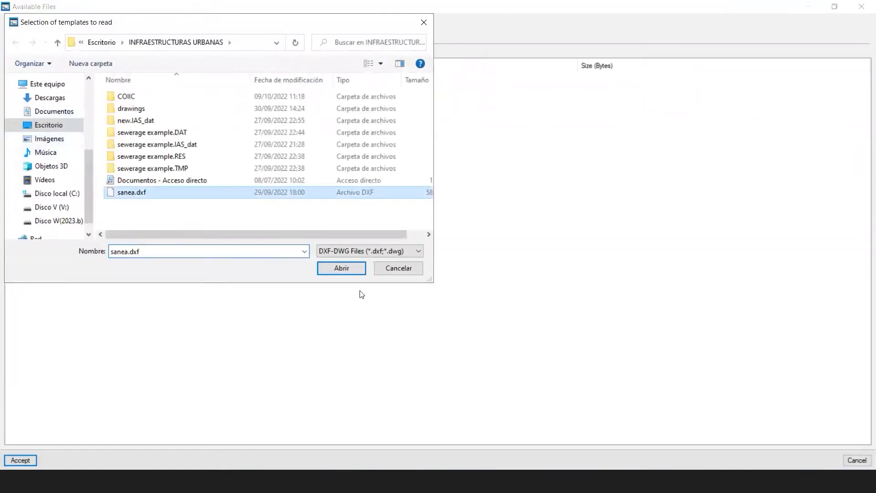
click(341, 268)
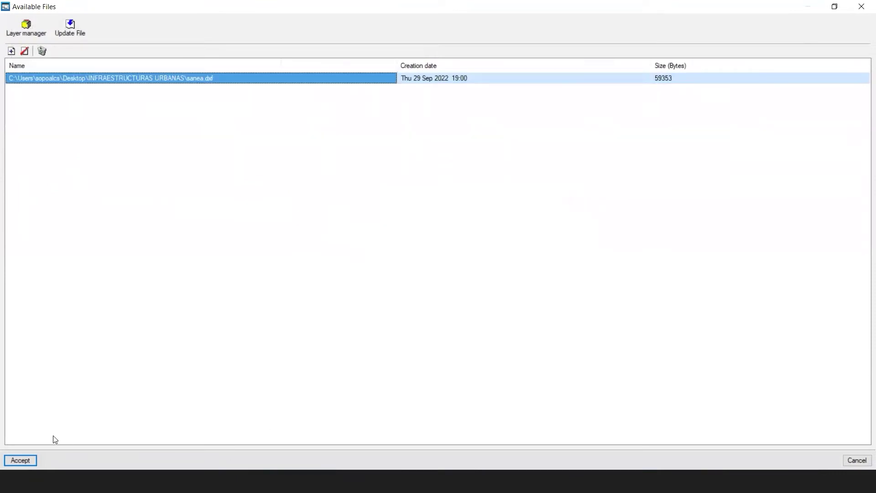
click(25, 460)
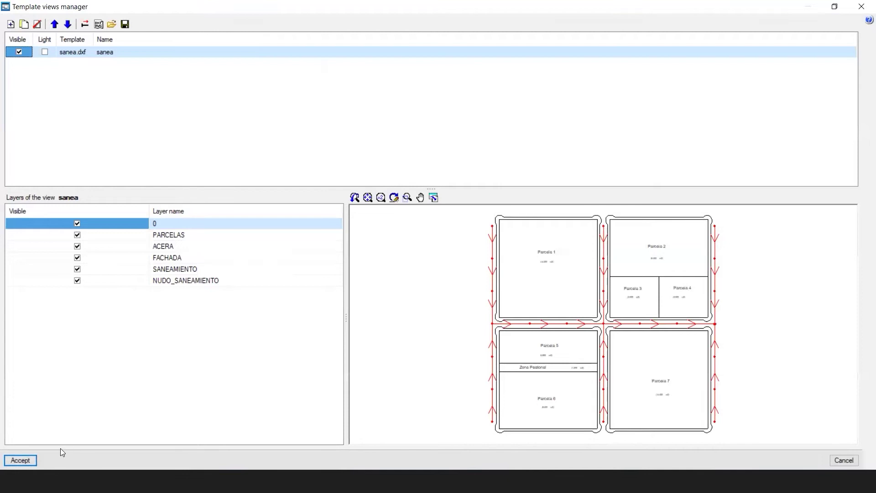
click(19, 460)
scroll(243, 299, down, 2)
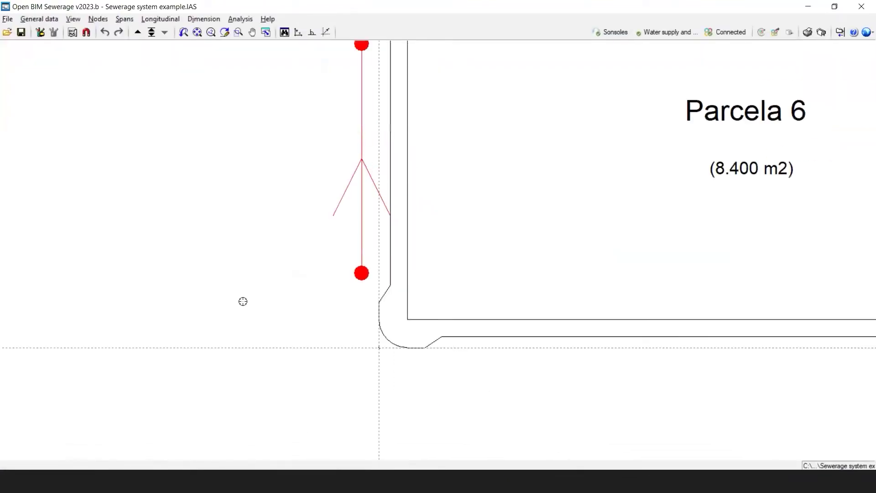
scroll(311, 349, down, 5)
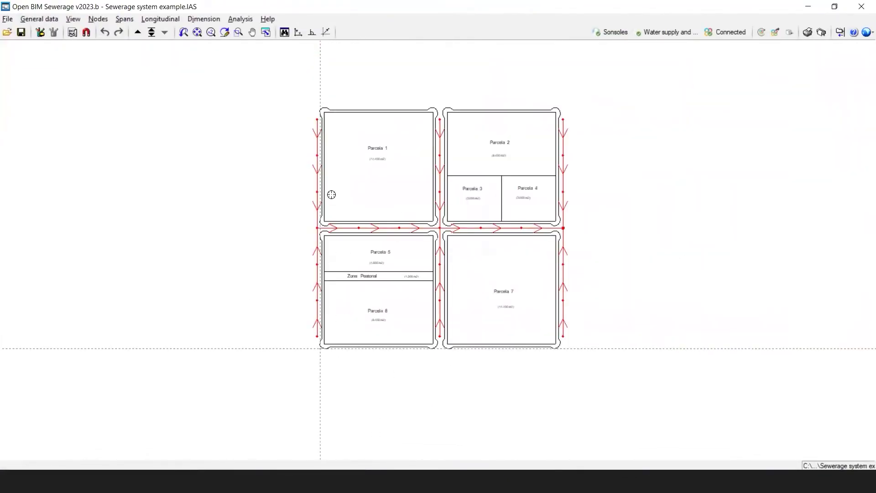
scroll(276, 321, up, 1)
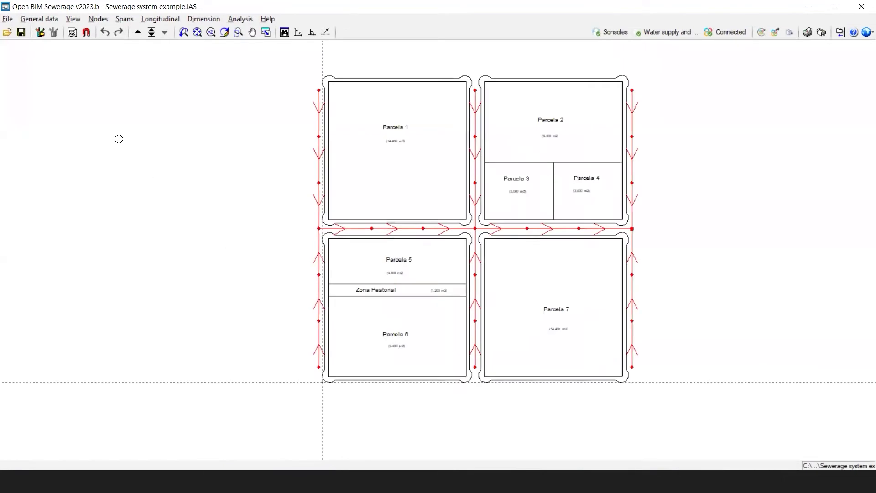
Step: Activate the template object snaps with the Center snap enabled
click(87, 32)
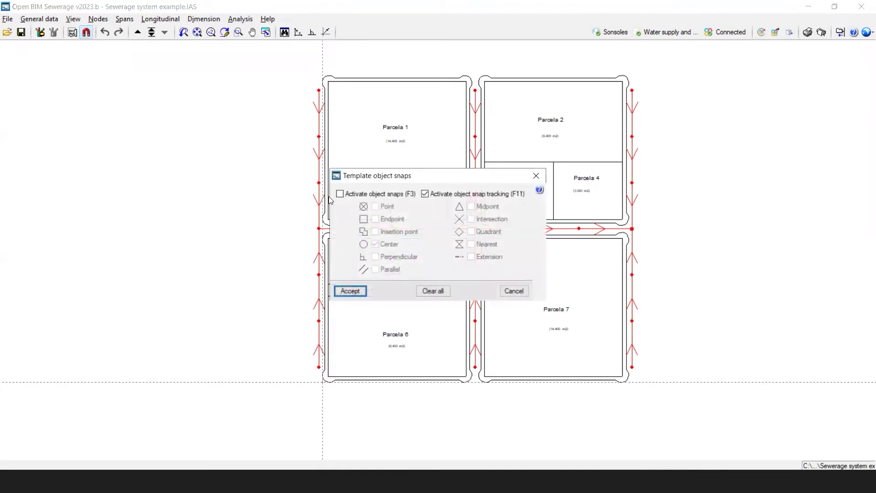
click(341, 194)
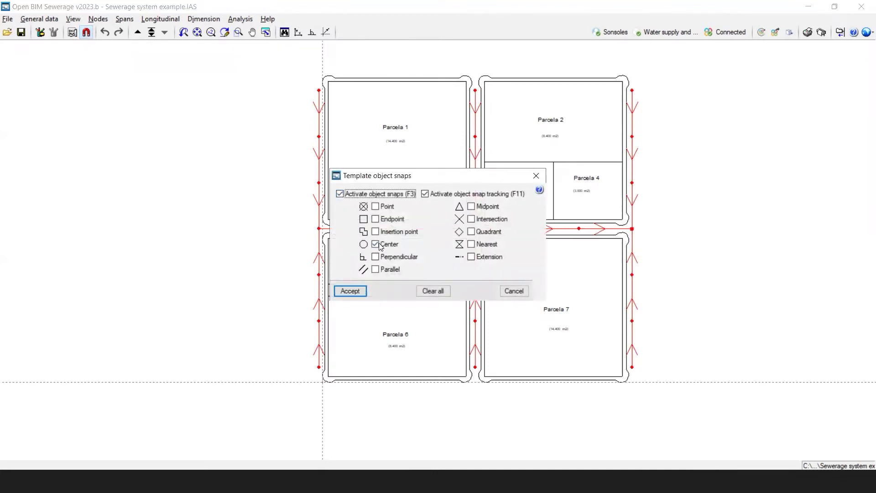
click(352, 291)
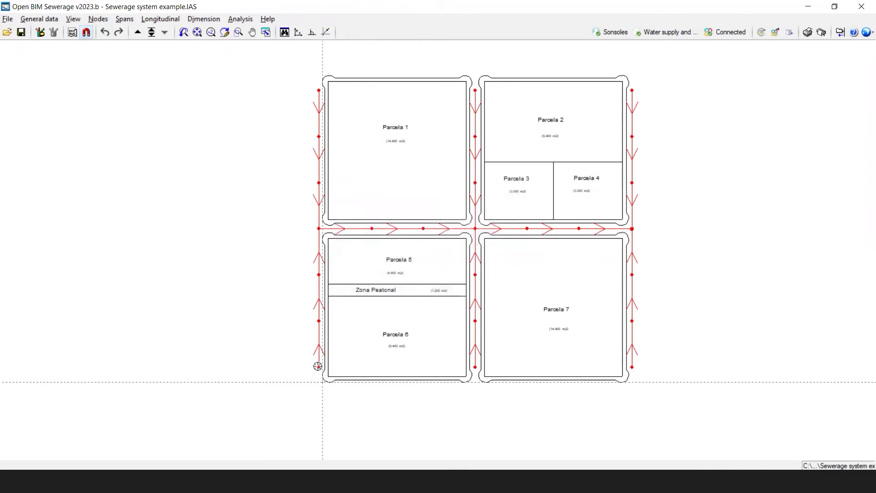
Step: Place a new node on the template's lowest red sewer point, outside the left edge of Parcela 6
scroll(293, 381, up, 1)
scroll(293, 382, up, 1)
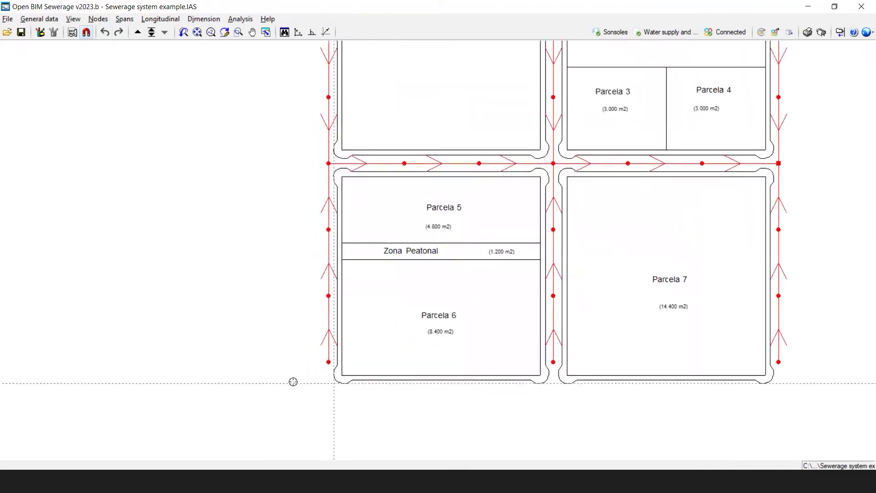
scroll(293, 381, up, 3)
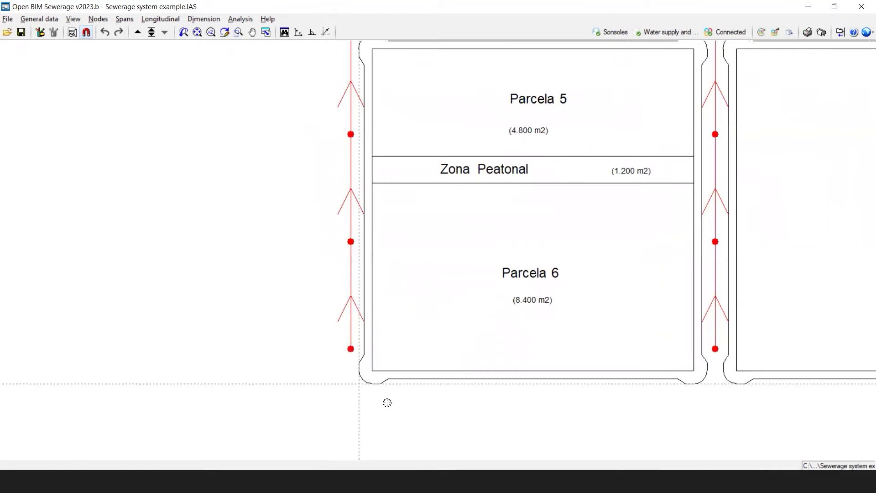
scroll(356, 372, up, 2)
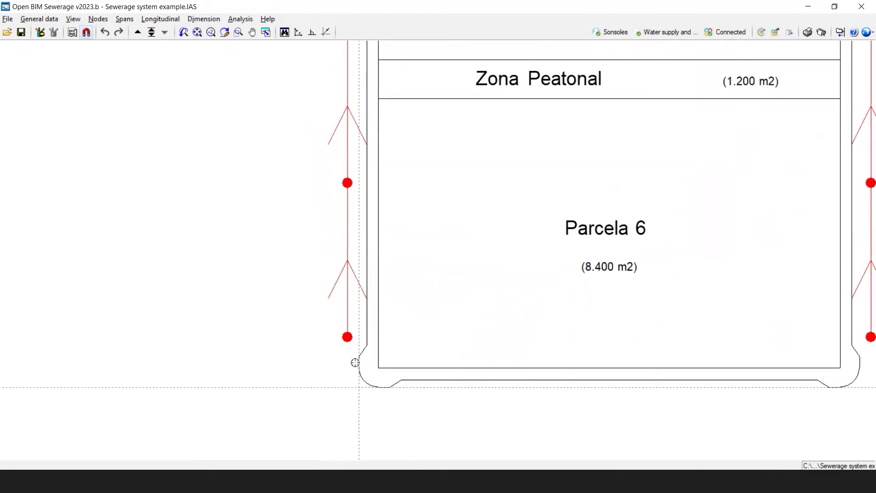
scroll(353, 352, up, 2)
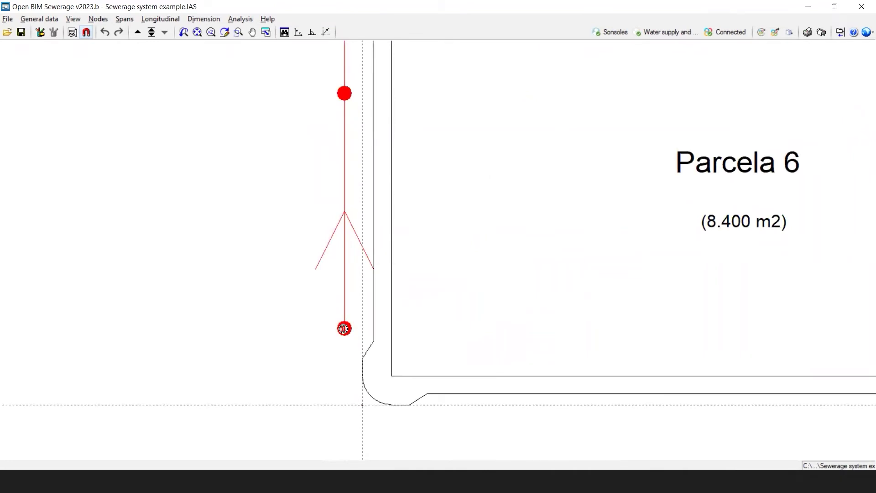
click(97, 19)
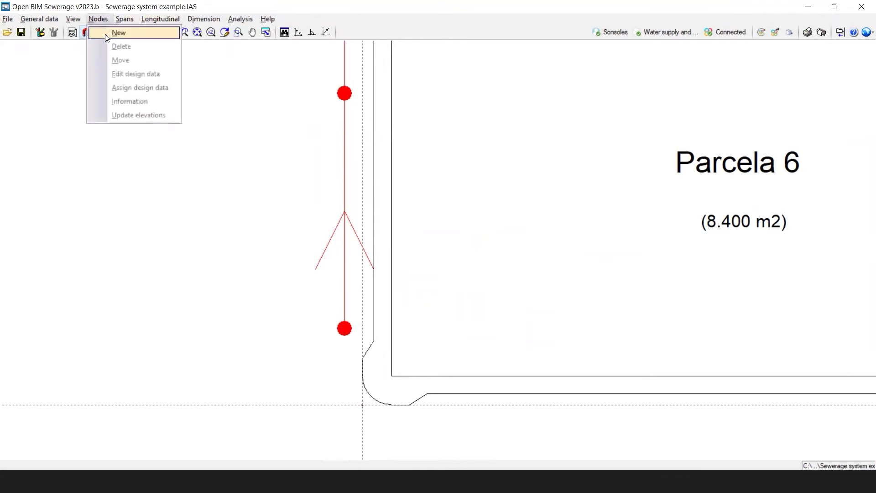
click(119, 33)
click(345, 329)
scroll(377, 326, down, 3)
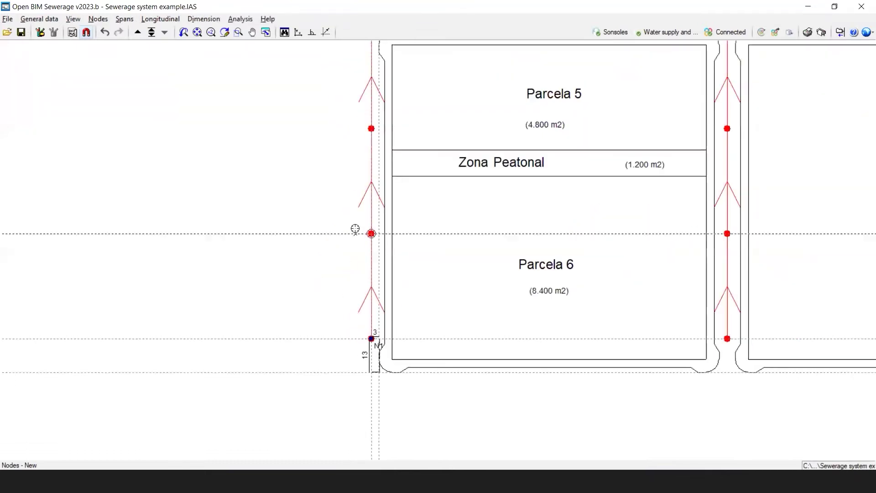
Step: Place three more nodes on the next red template points up that street, spaced 40 apart, ending at the junction above Parcela 5
click(372, 234)
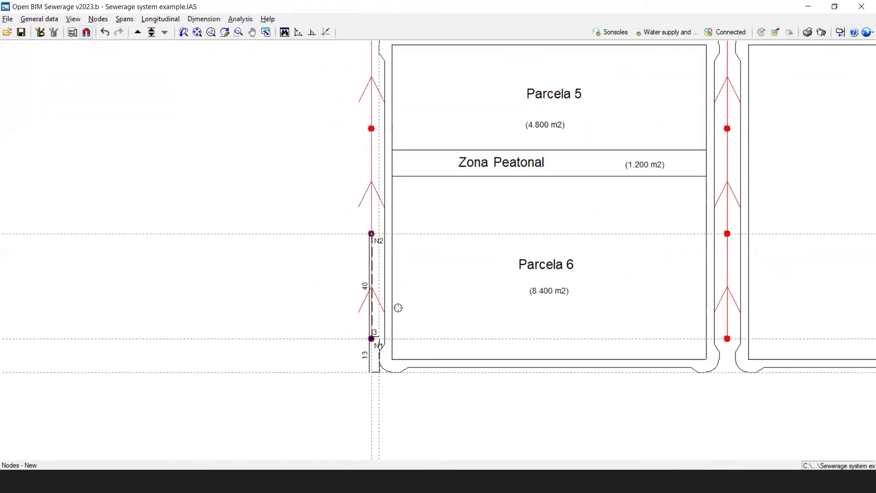
click(371, 128)
scroll(410, 262, down, 2)
click(383, 94)
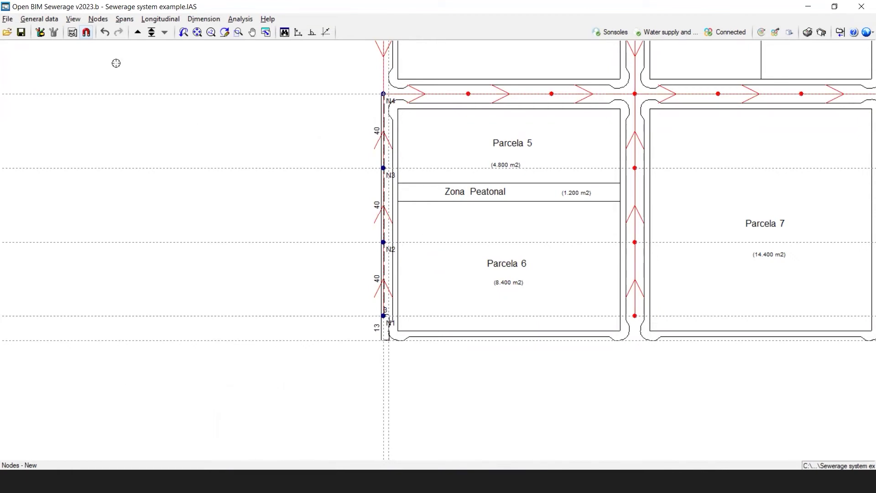
Step: Hide the sanea template view so that only the modelled nodes and spans are displayed
click(72, 33)
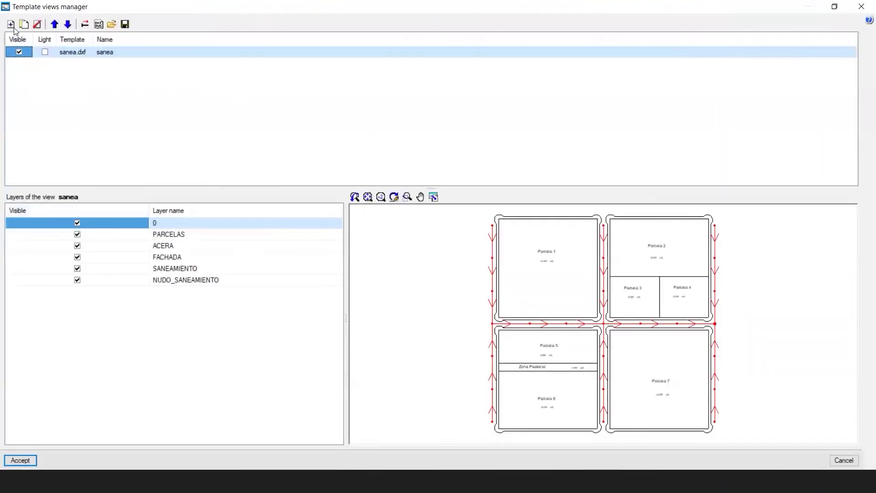
click(18, 53)
click(35, 460)
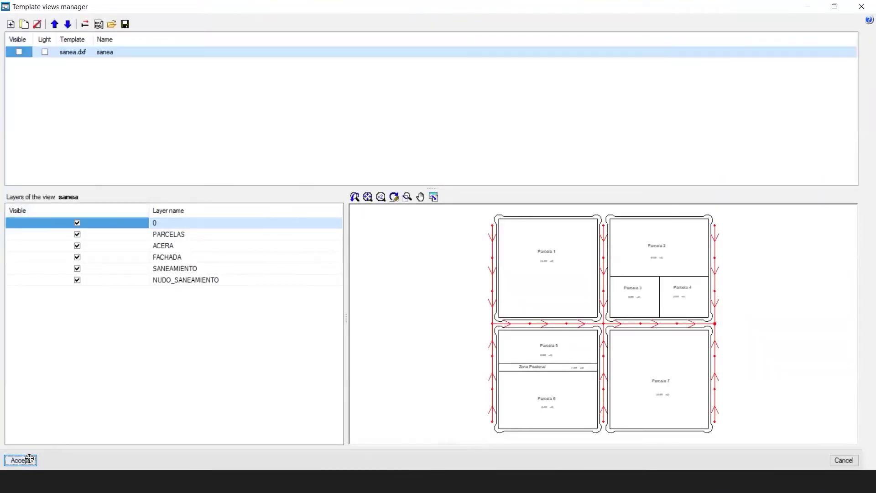
scroll(211, 104, up, 2)
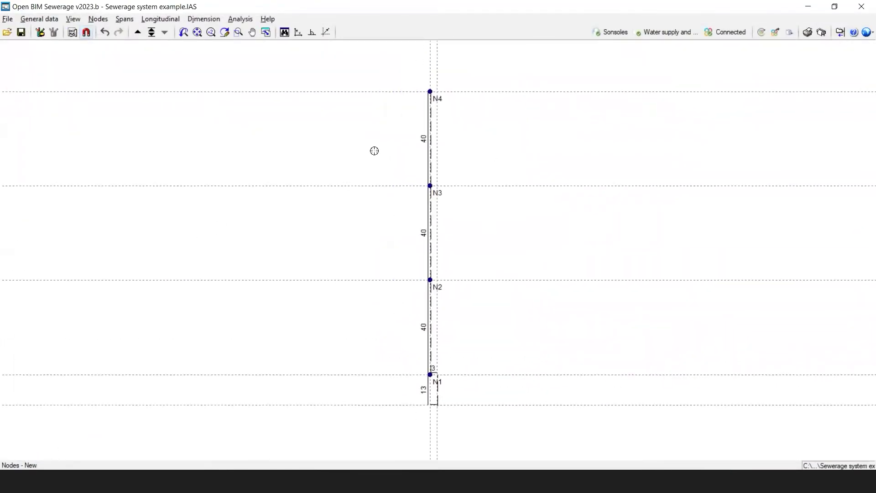
Step: In the job's general data coefficients, set the collection reference prefix to WM
click(52, 20)
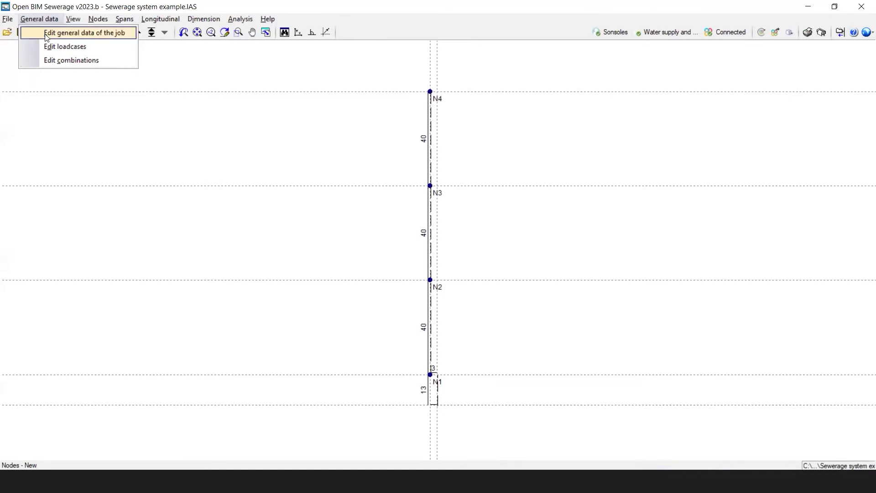
click(47, 36)
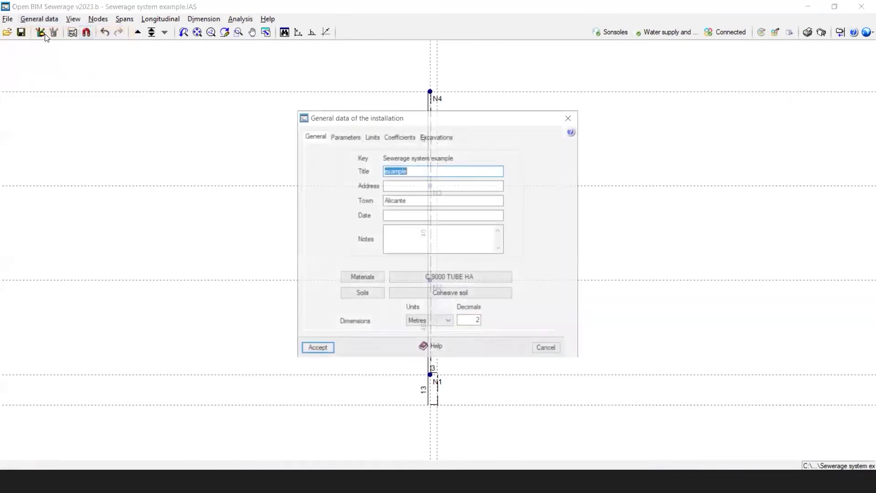
click(391, 141)
click(476, 263)
drag(475, 263, 465, 262)
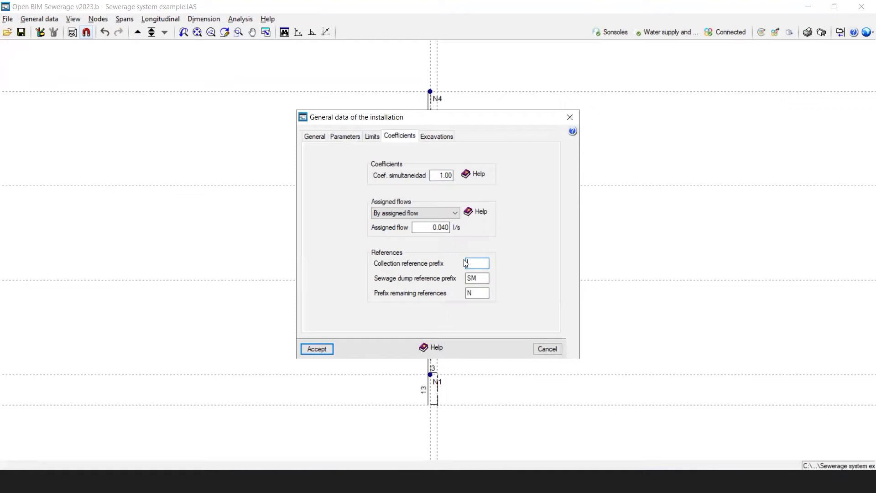
text(WM)
Step: Set the sewage dump reference prefix to SD and the prefix for remaining references to TN, and accept the general data
click(478, 278)
key(BackSpace)
text(d)
key(BackSpace)
text(D)
click(477, 293)
text(N)
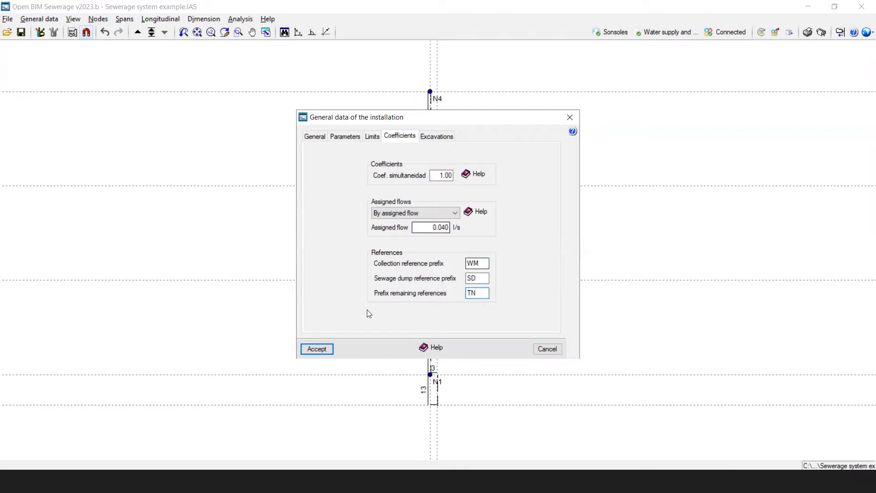
click(315, 349)
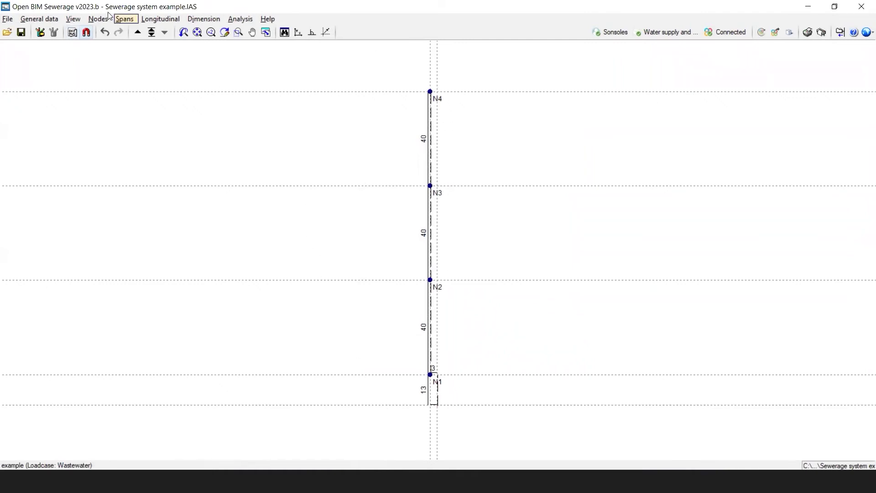
Step: Edit the design data of node N1 and change its type to Wastewater manhole
click(96, 19)
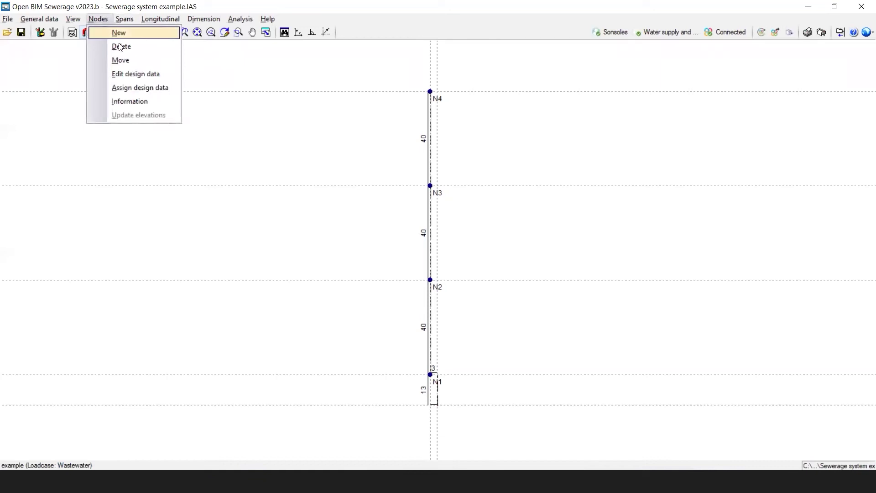
click(120, 74)
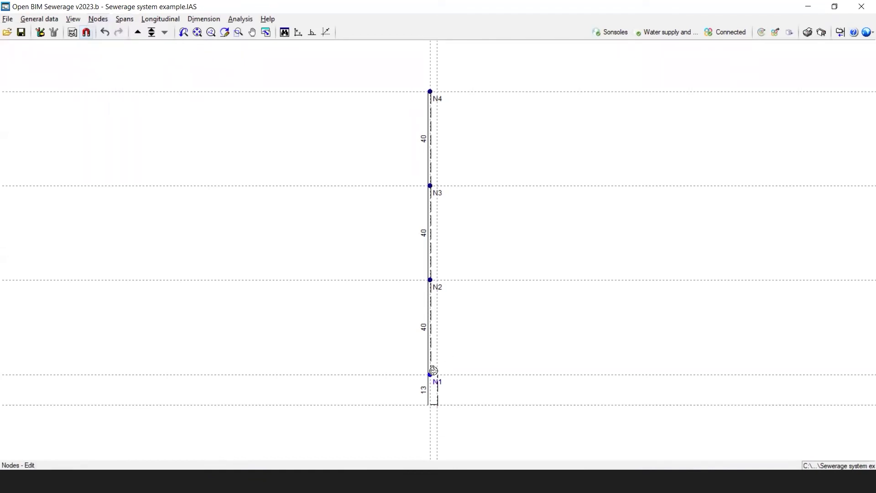
click(431, 373)
click(431, 181)
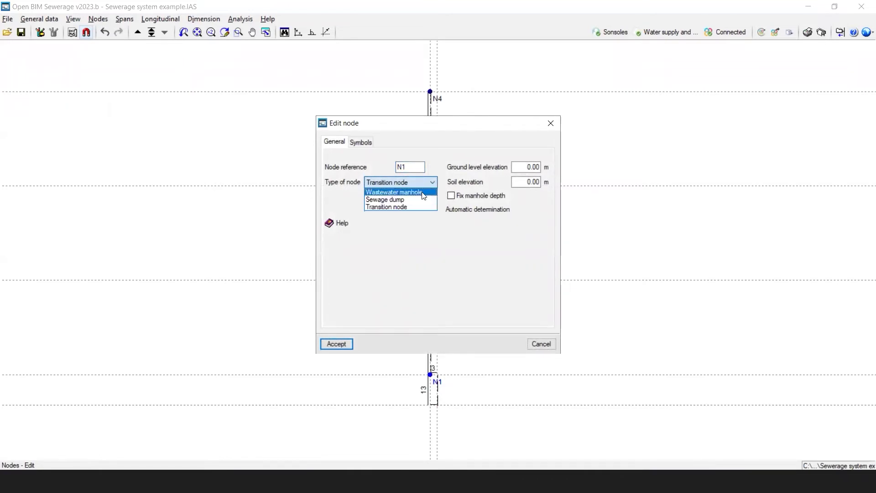
click(423, 192)
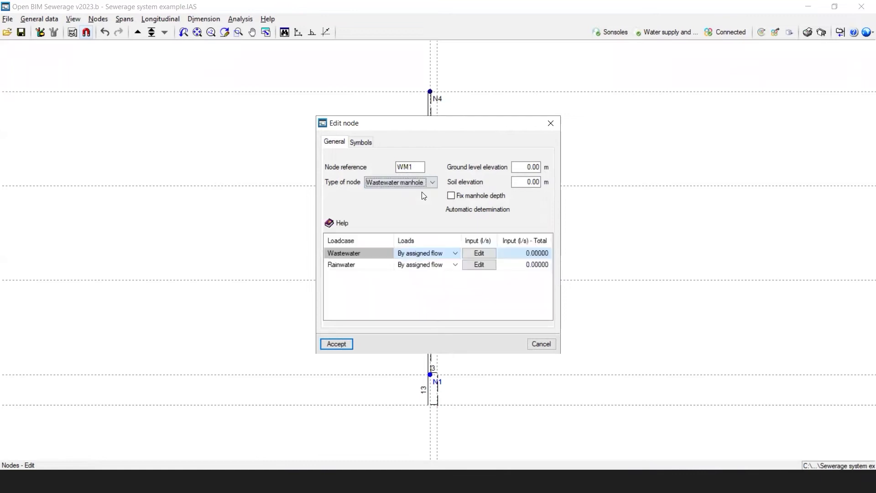
click(422, 166)
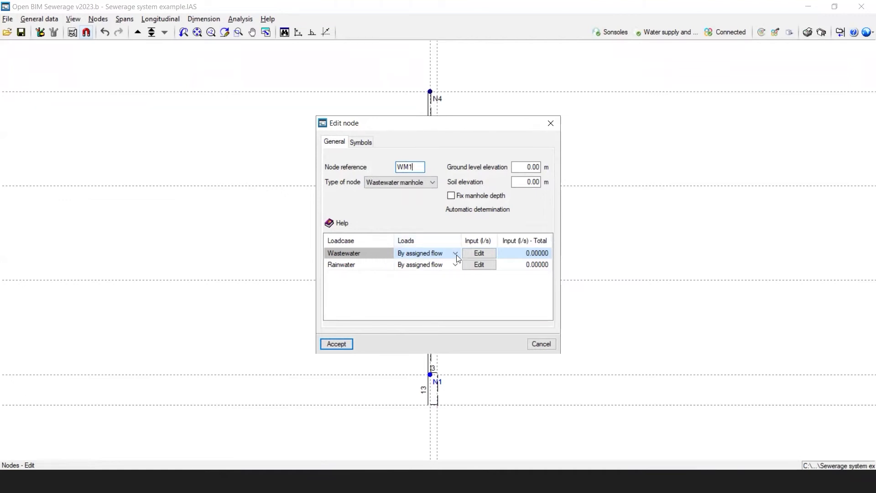
Step: Set the manhole's wastewater input by assigned flow to 9 units
click(479, 254)
click(461, 238)
drag(461, 237, 487, 241)
text(9)
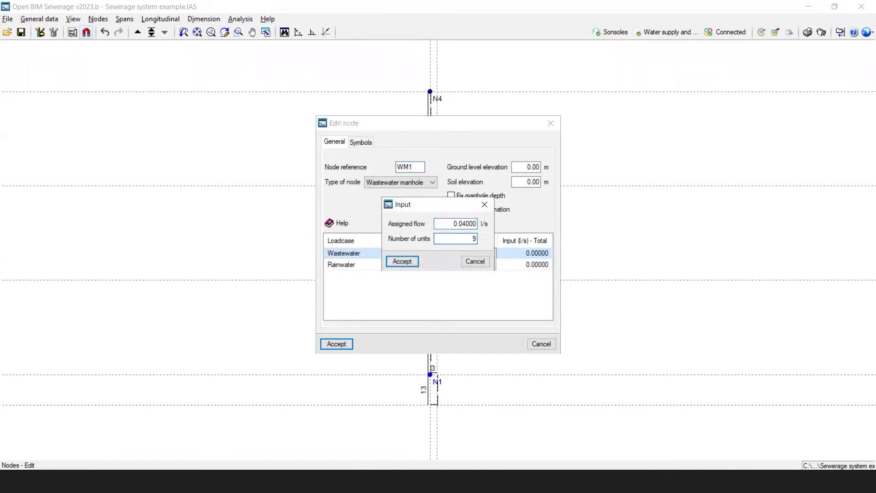
click(402, 261)
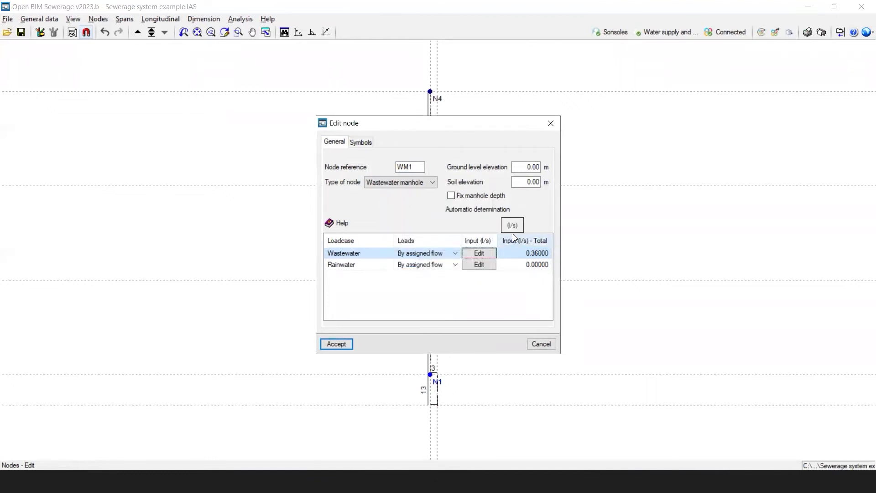
Step: Change the manhole's rainwater load to Direct with an input of 27 l/s
click(449, 262)
click(454, 264)
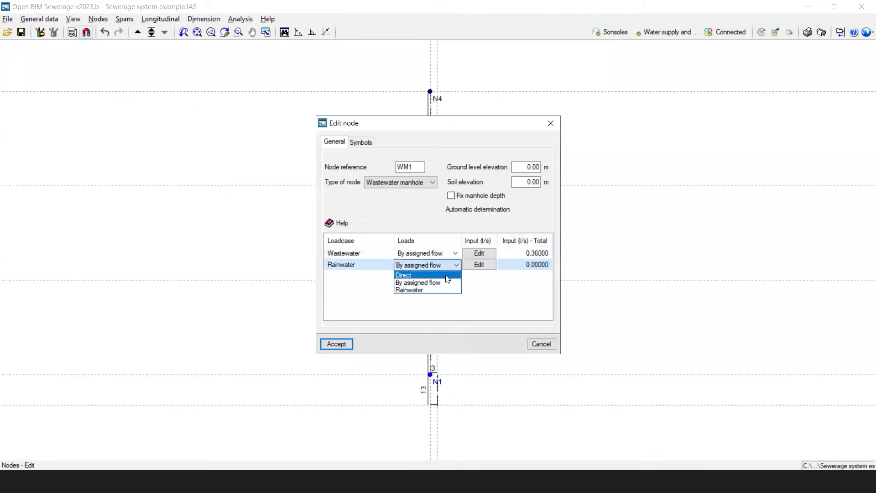
click(424, 273)
click(474, 266)
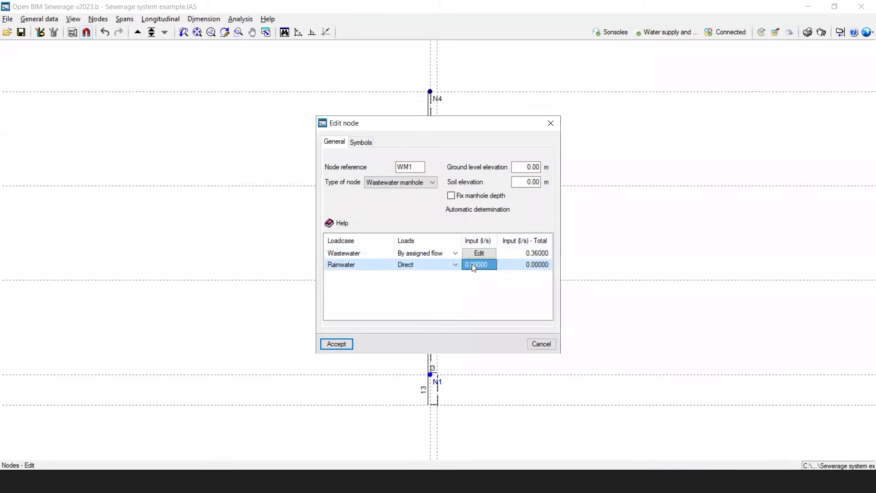
text(2)
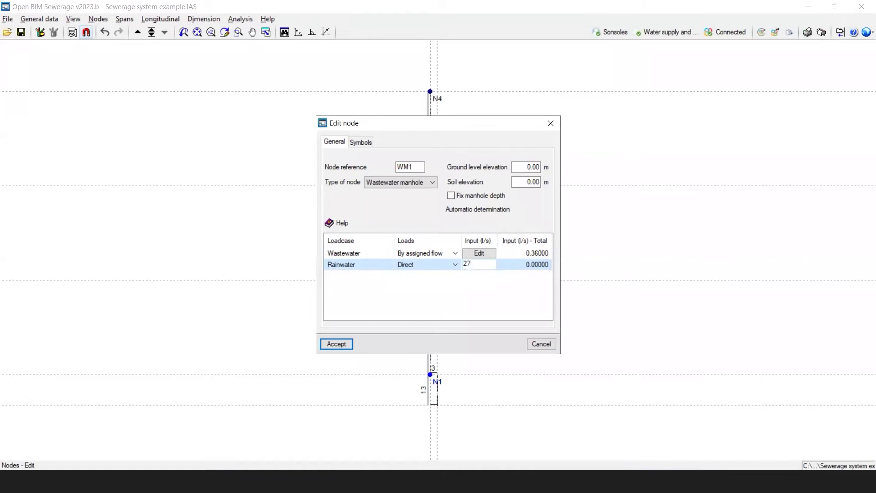
text(7)
key(Return)
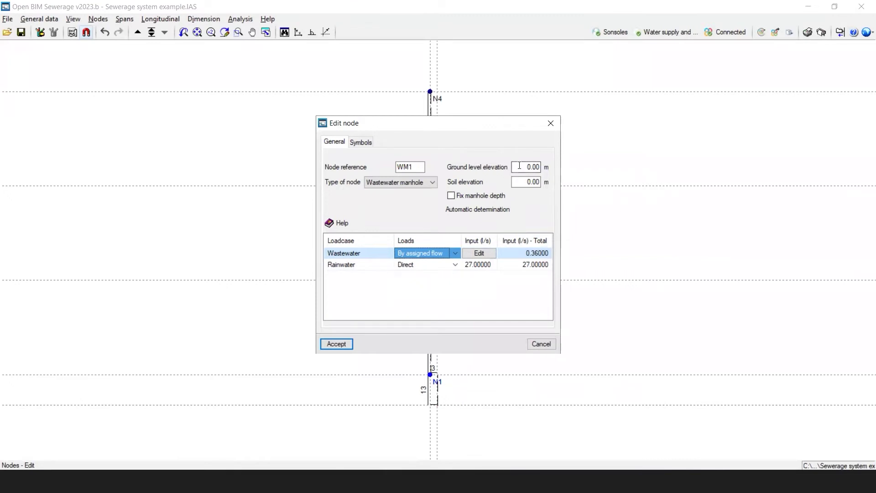
Step: Set the ground level elevation of manhole WM1 to 50 m and accept the node data
click(537, 167)
text(50)
click(349, 343)
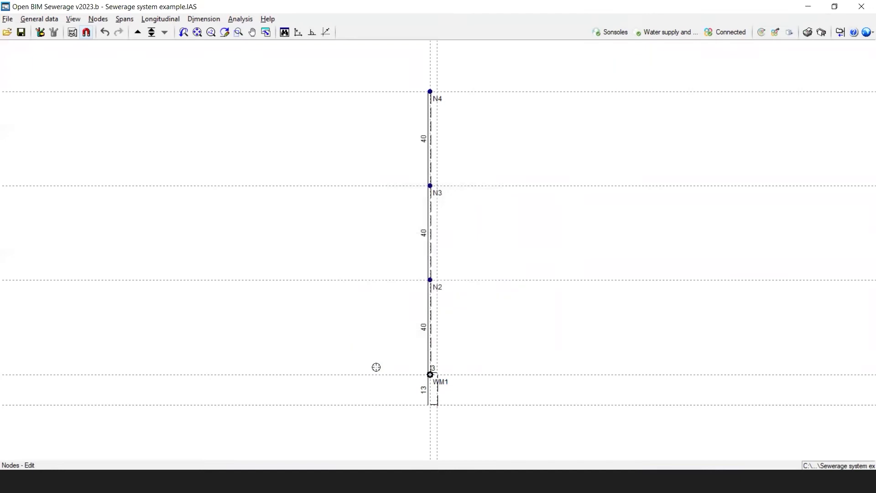
Step: Change node N2 to a Wastewater manhole and give its wastewater assigned flow 7 units
click(432, 283)
click(432, 183)
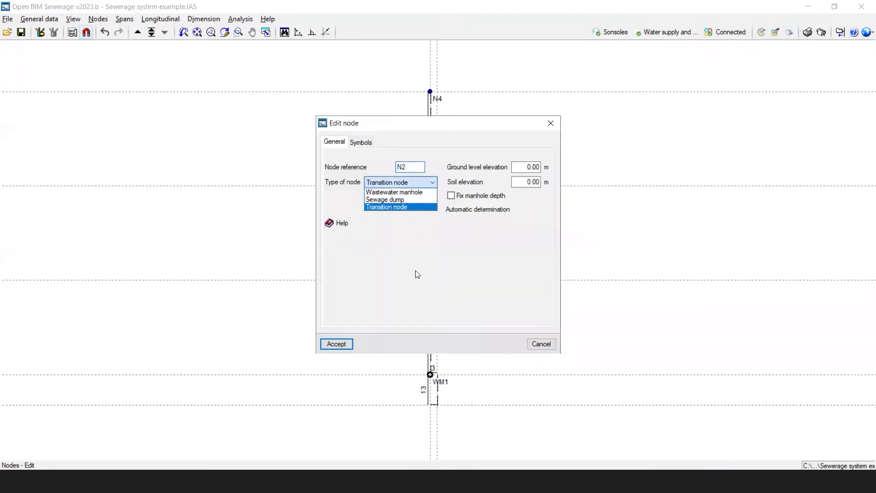
click(415, 190)
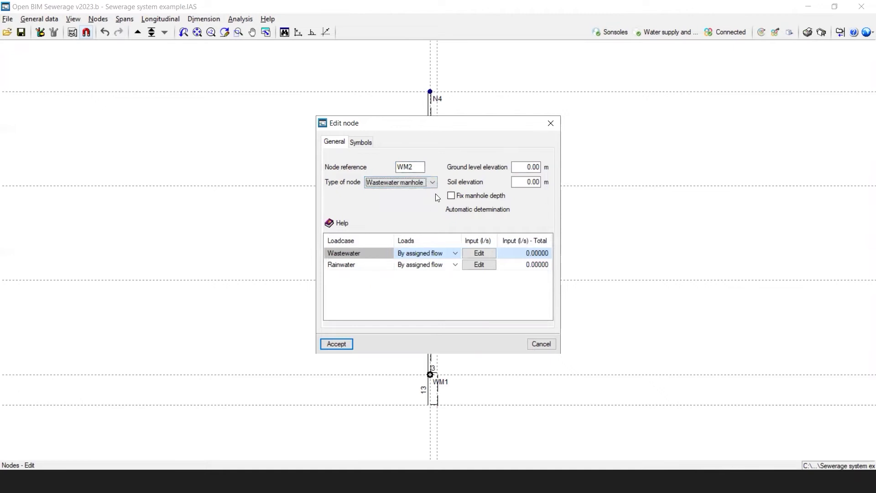
click(463, 253)
key(Tab)
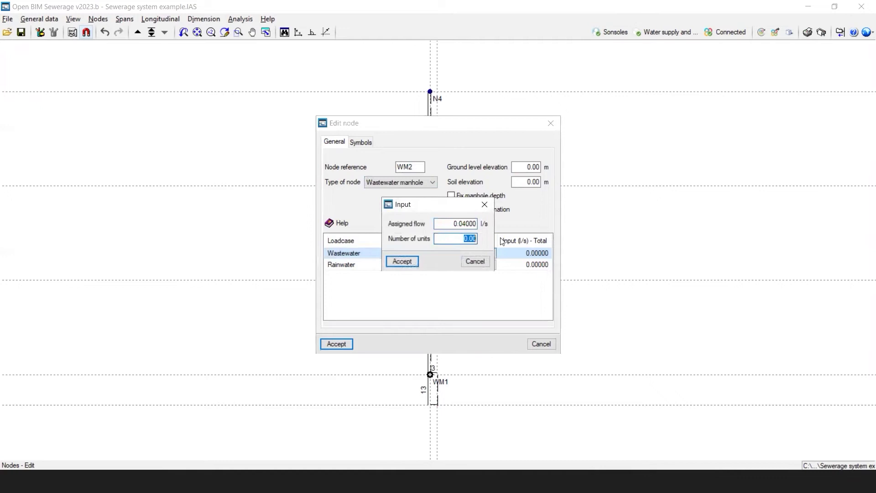
text(7)
click(407, 262)
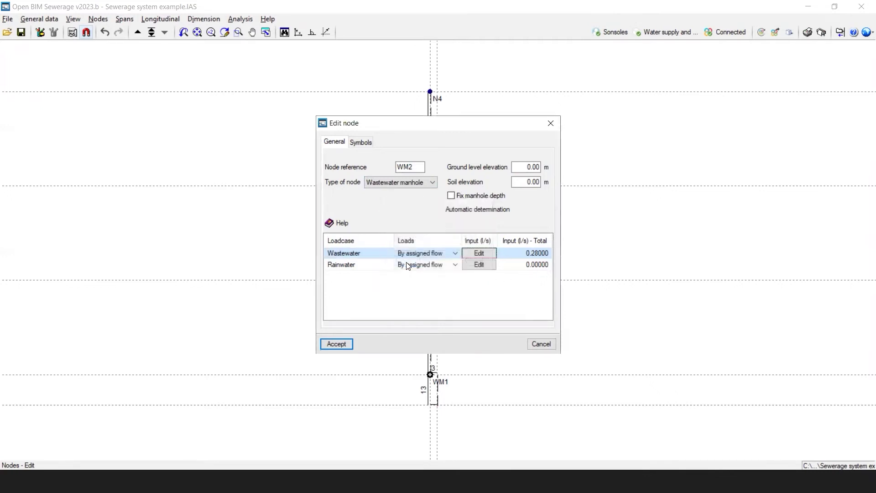
Step: Change the rainwater load of manhole WM2 to Direct with an input of 27 l/s
click(456, 265)
click(445, 274)
text(27)
key(Return)
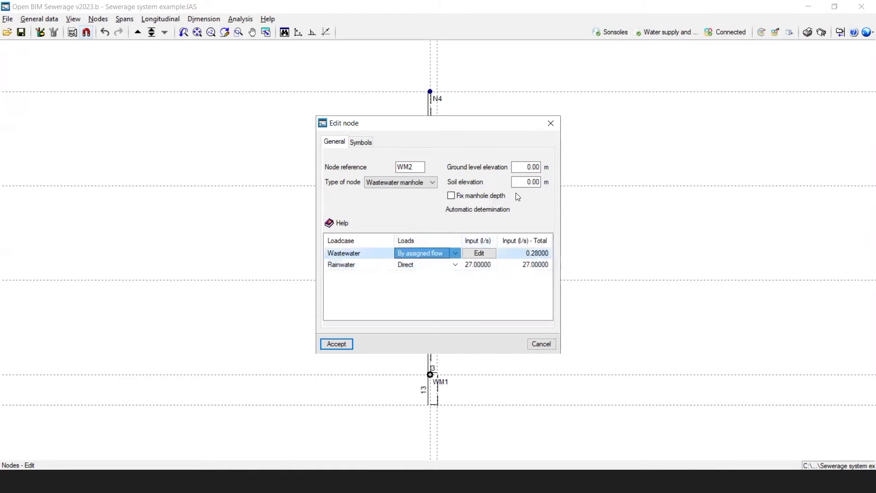
Step: Set the ground level elevation of manhole WM2 to 45.68 m and accept the node data
drag(526, 168, 567, 168)
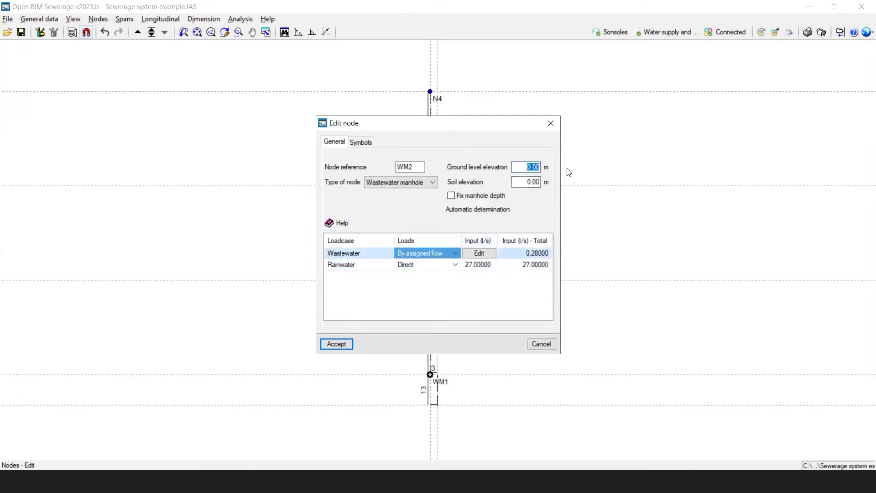
text(45)
text(.68)
click(336, 344)
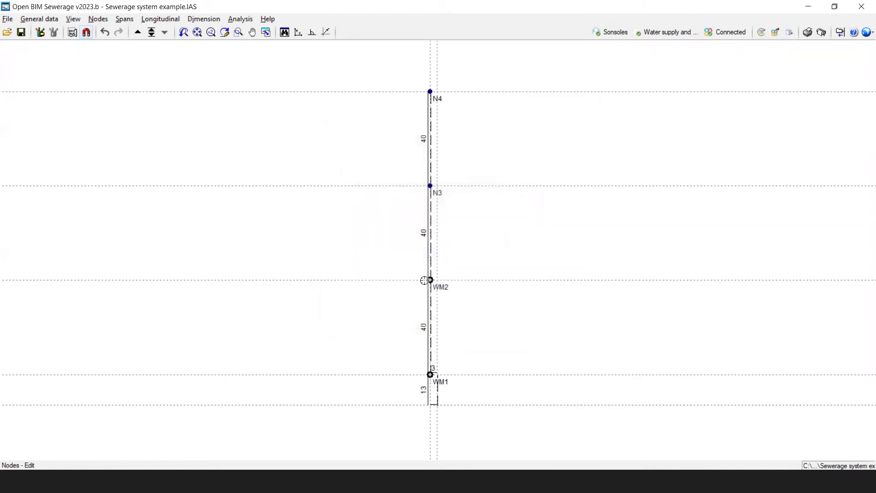
Step: Keep node N3 as a Transition node, change its reference to TN1 and accept
click(429, 189)
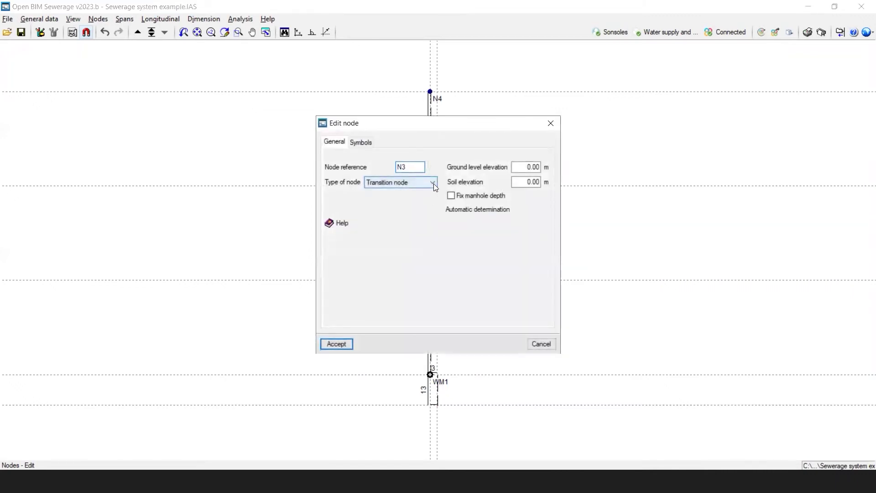
click(433, 184)
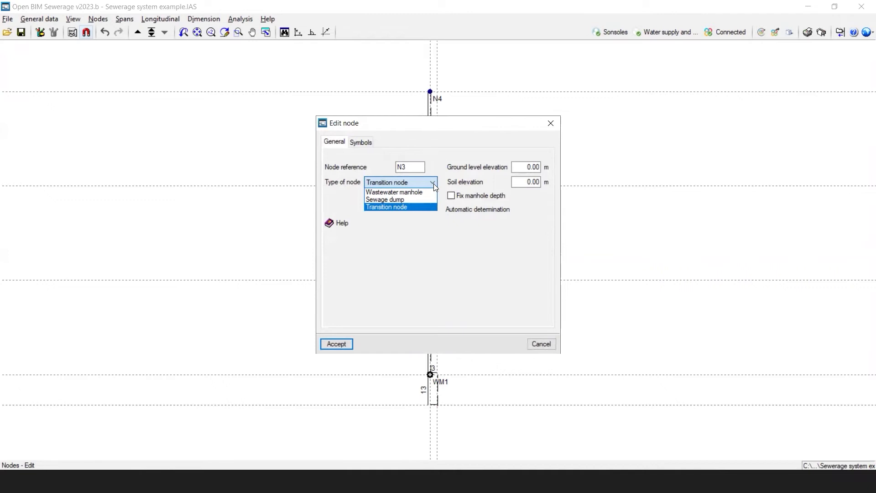
click(417, 207)
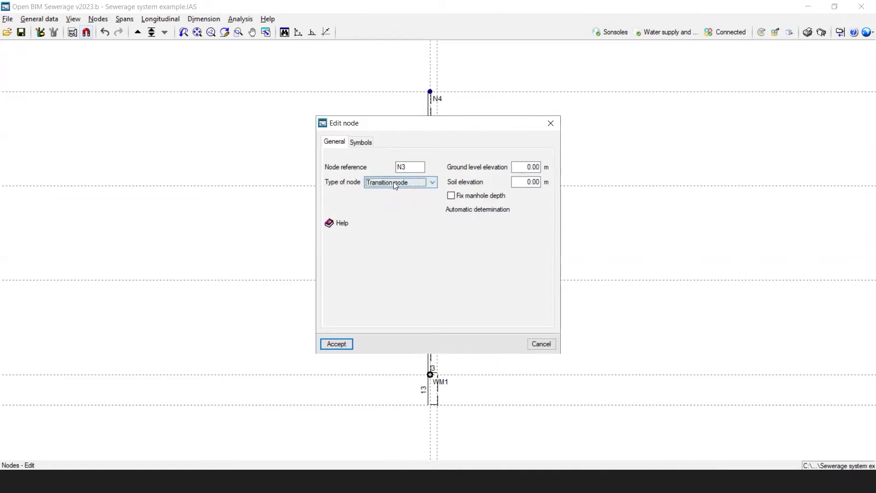
drag(406, 166, 389, 166)
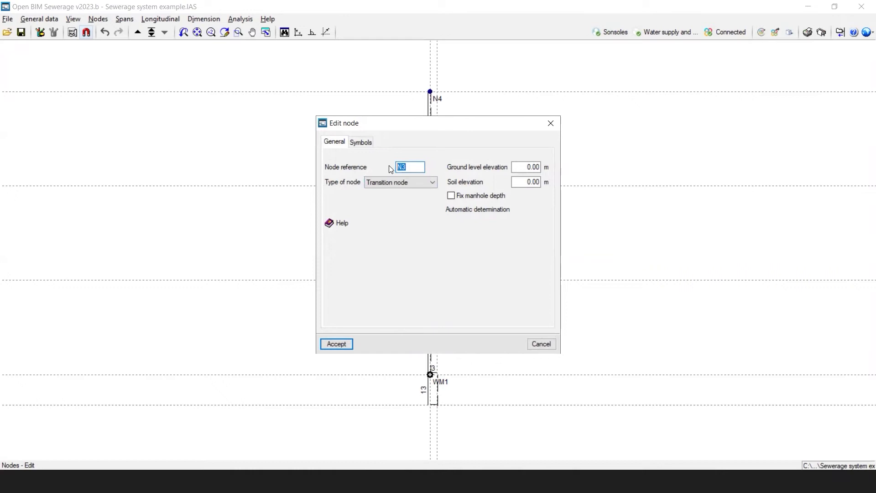
text(t)
text(TN1)
click(329, 343)
click(439, 263)
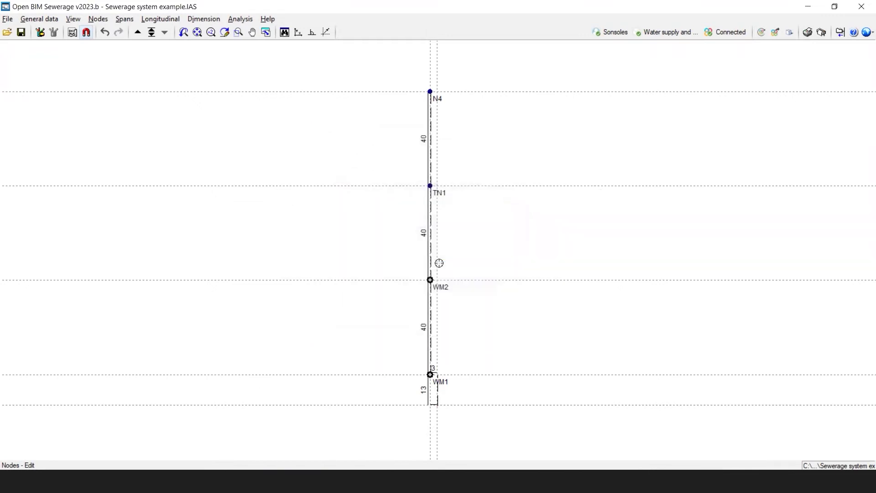
Step: Set the ground level elevation of transition node TN1 to 49.34 m and accept
click(430, 187)
click(512, 167)
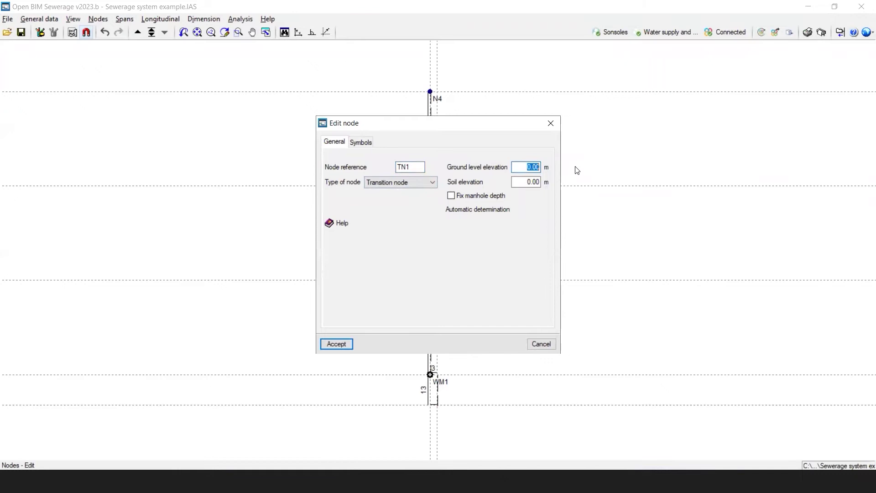
text(49.34)
click(416, 165)
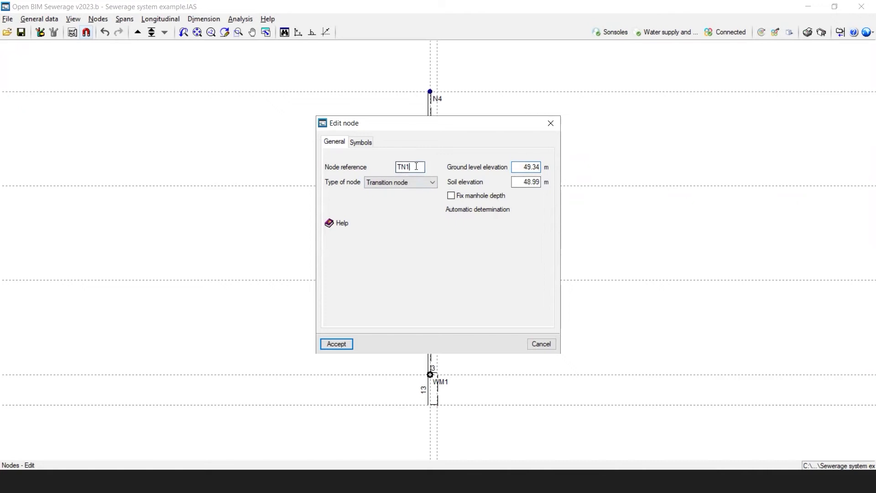
click(338, 344)
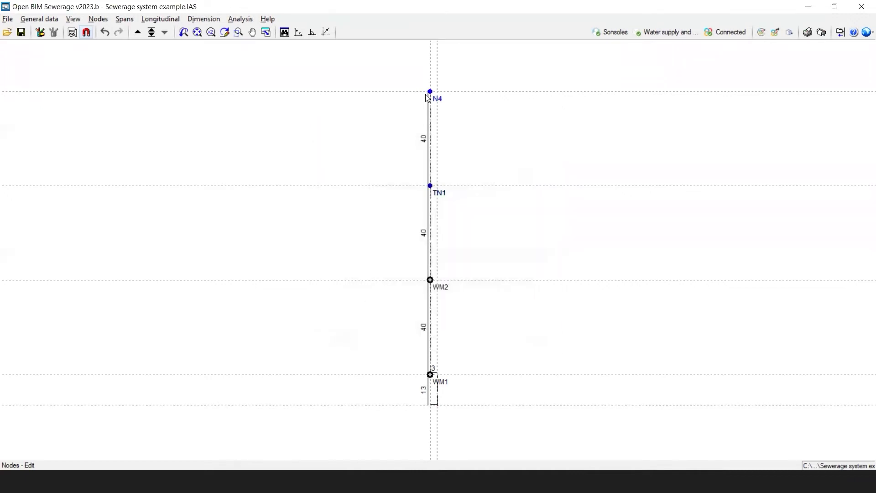
Step: Change node N4 to a Sewage dump with a ground level elevation of 49 m and accept
click(430, 92)
click(426, 183)
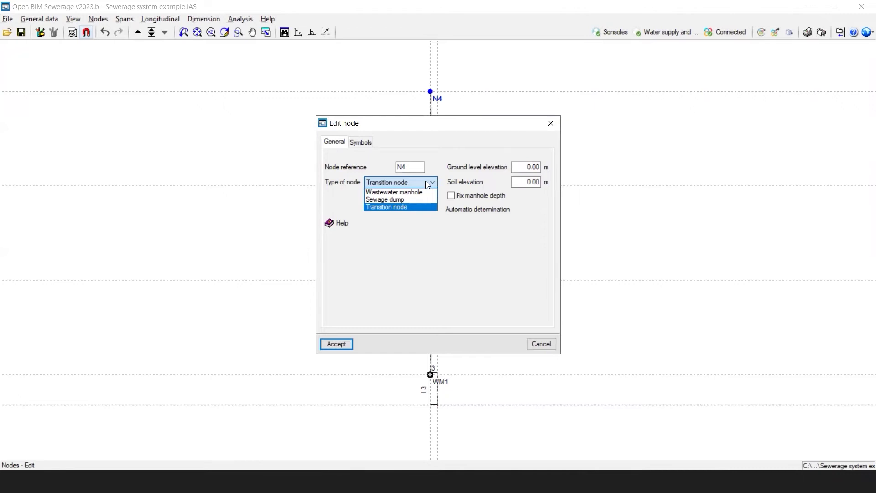
click(403, 202)
click(521, 169)
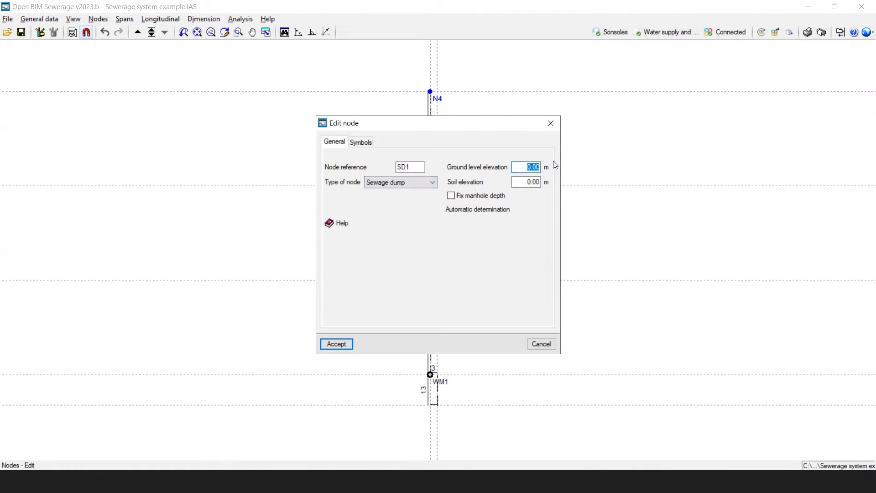
text(49)
click(336, 344)
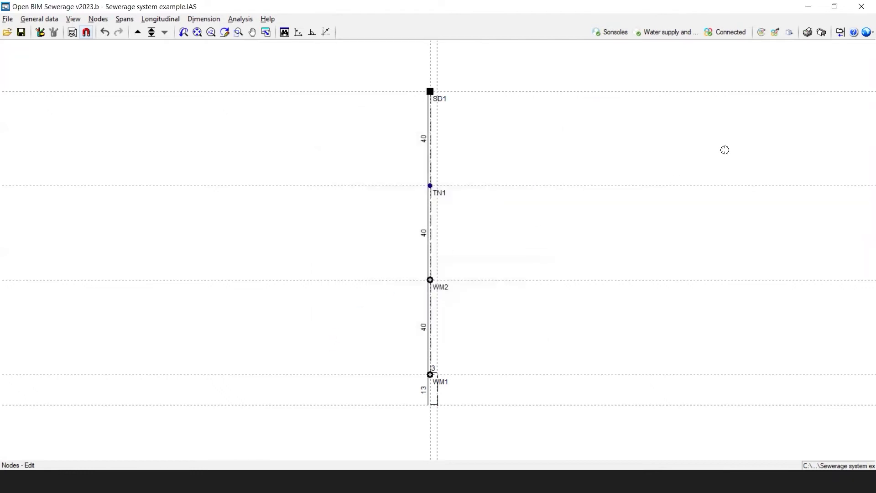
Step: Inspect the modelled nodes in the 3D view and return to the plan
click(789, 32)
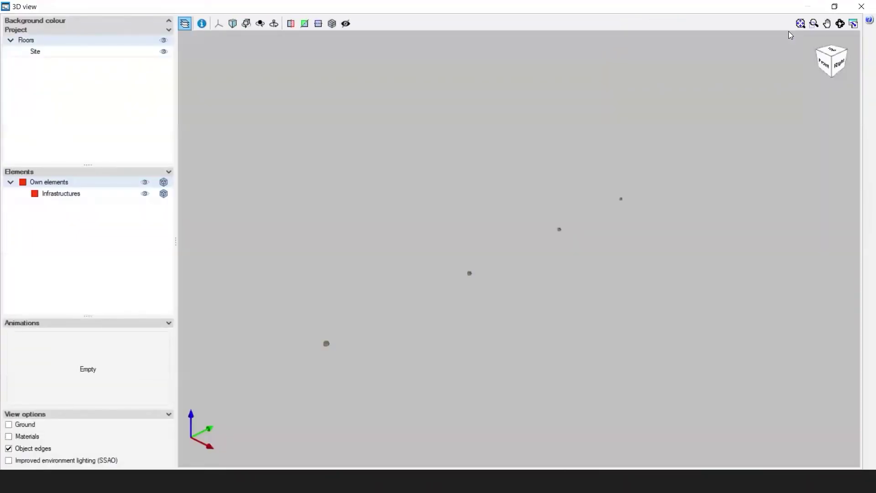
click(862, 6)
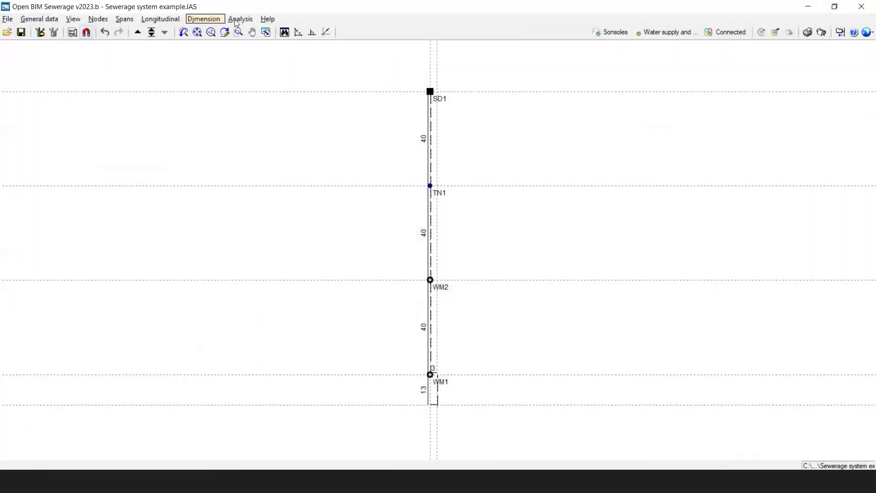
Step: Start adding spans and draw the first one from node WM1 to node WM2
click(122, 19)
click(140, 33)
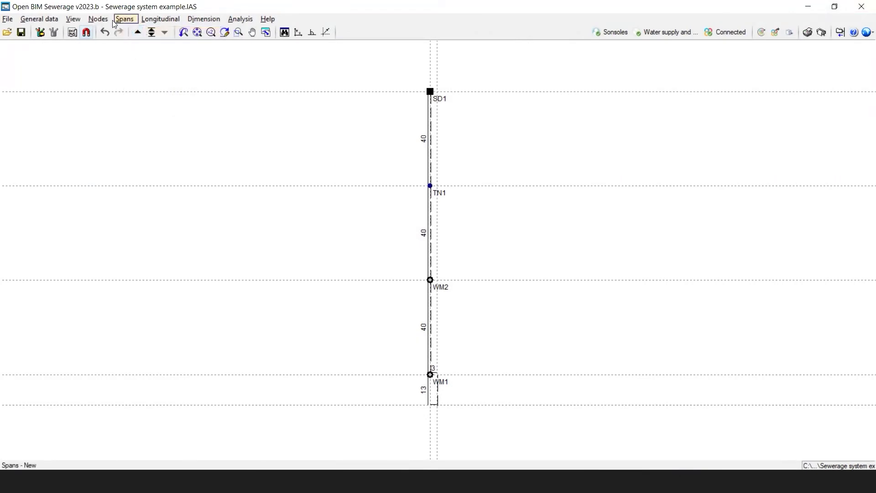
click(98, 19)
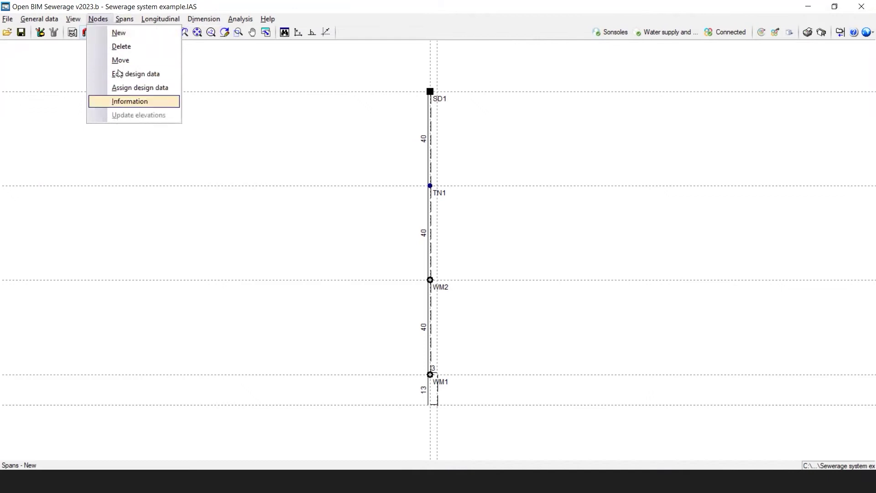
mouse_move(131, 22)
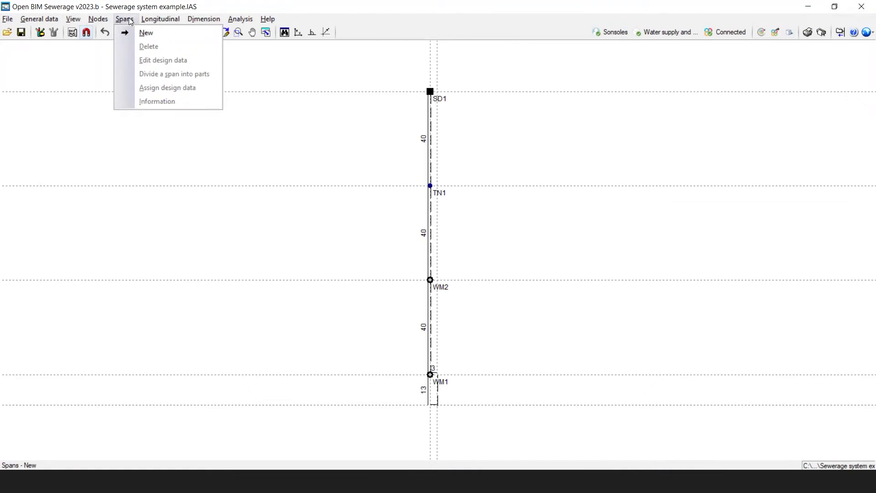
click(146, 32)
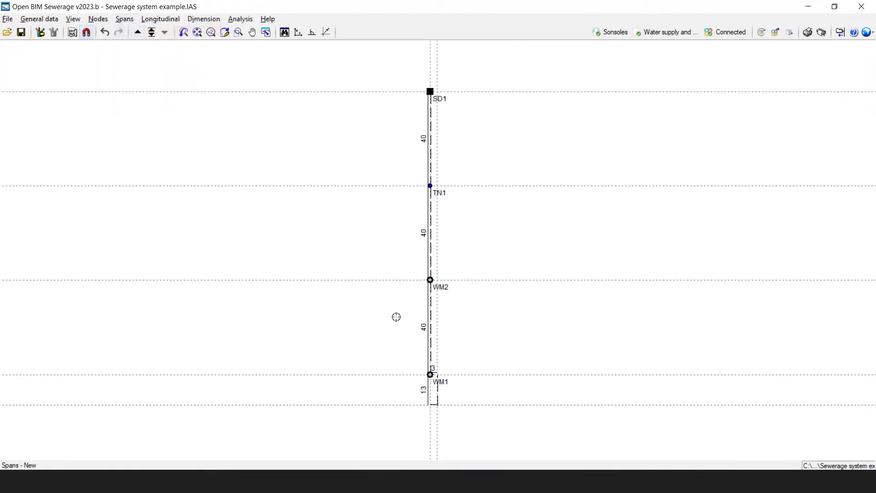
scroll(433, 378, up, 3)
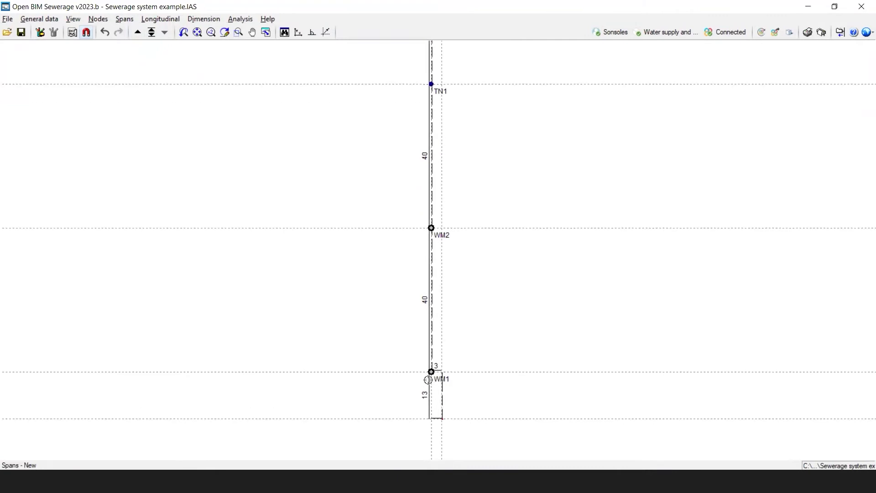
click(433, 367)
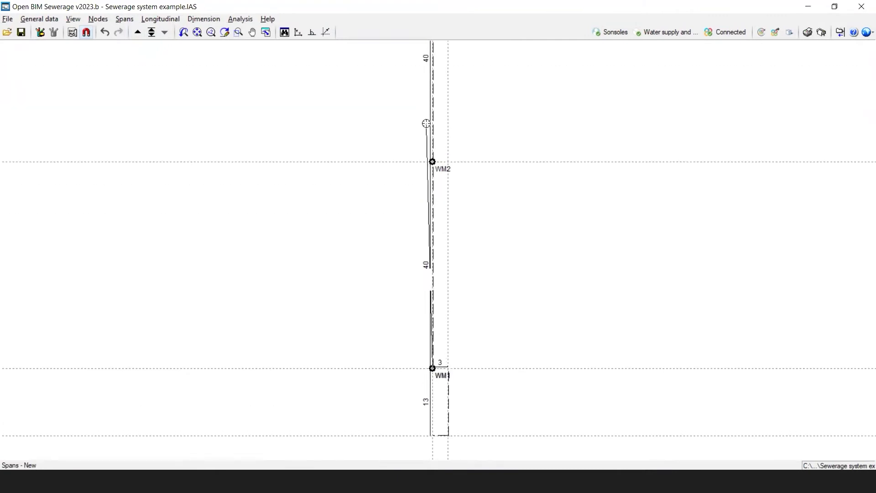
click(433, 159)
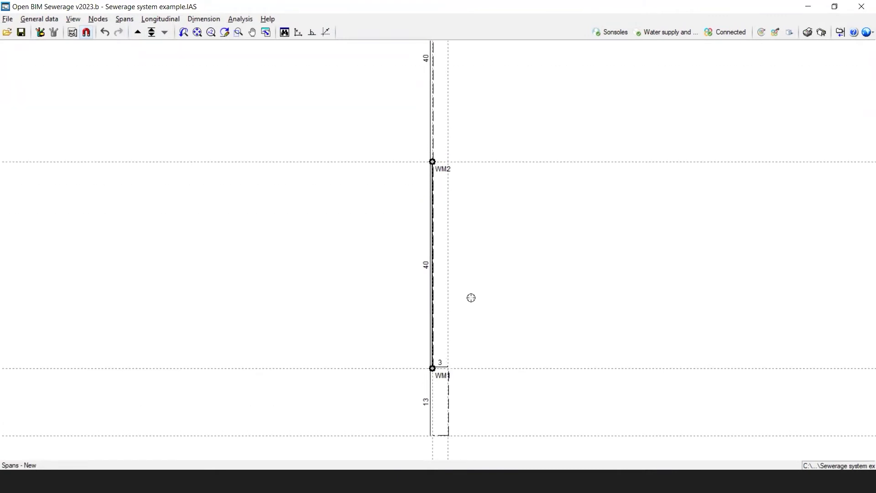
Step: Continue the spans from node WM2 through transition node TN1 to sewage dump SD1
scroll(471, 298, down, 3)
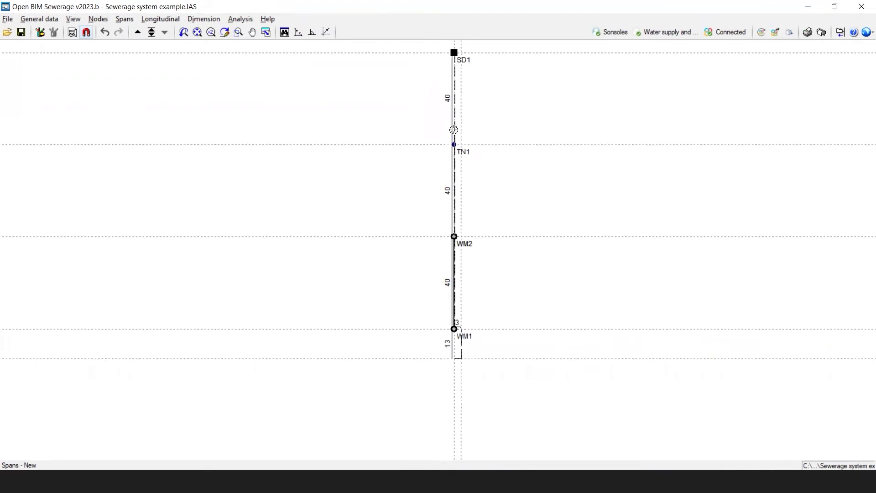
click(454, 145)
click(455, 52)
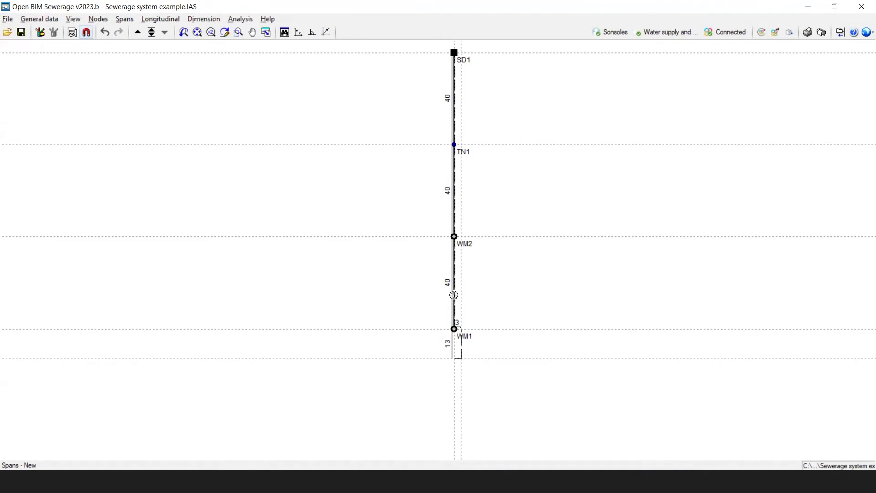
Step: Examine the manholes and their connecting spans in the 3D view, then return to the plan
click(789, 33)
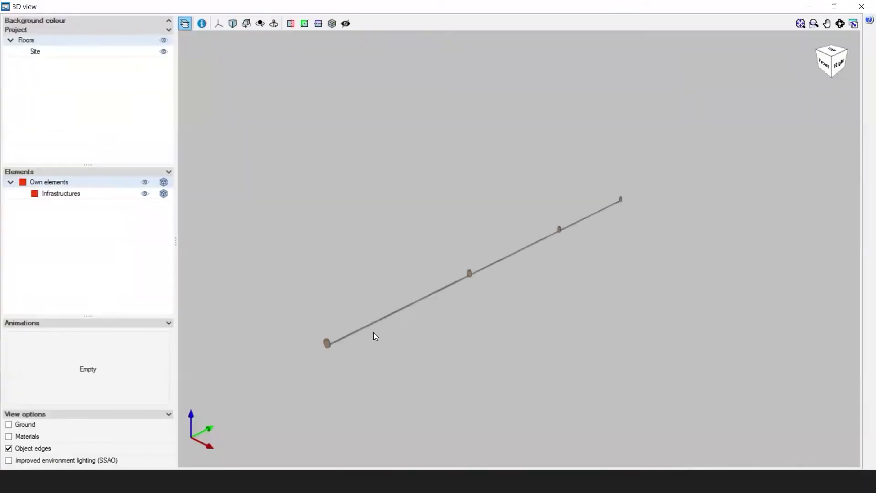
scroll(326, 349, up, 2)
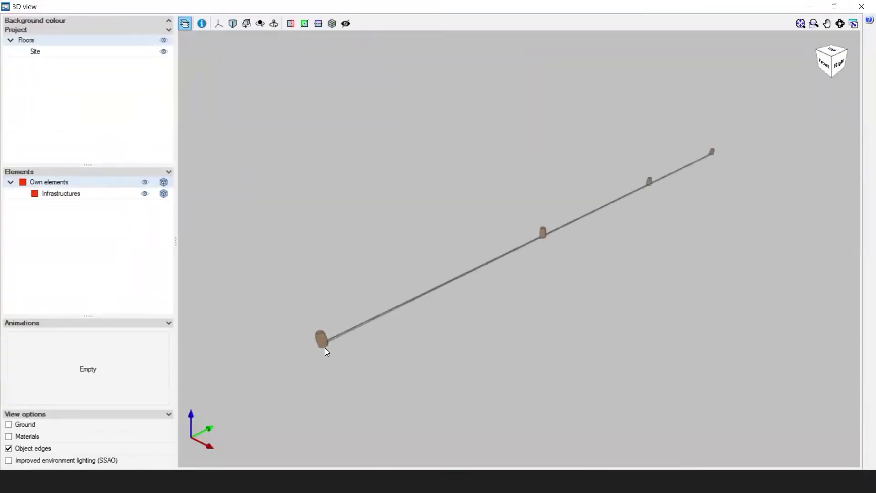
scroll(324, 351, up, 4)
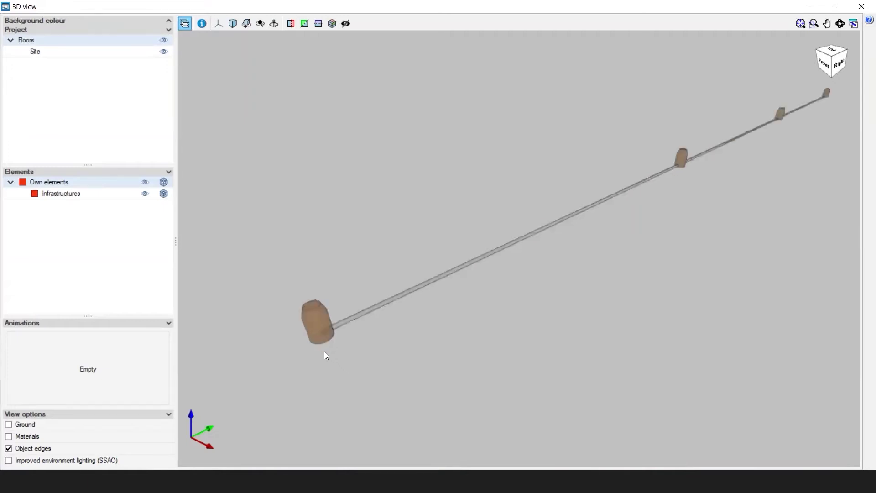
scroll(325, 352, down, 3)
scroll(324, 352, up, 1)
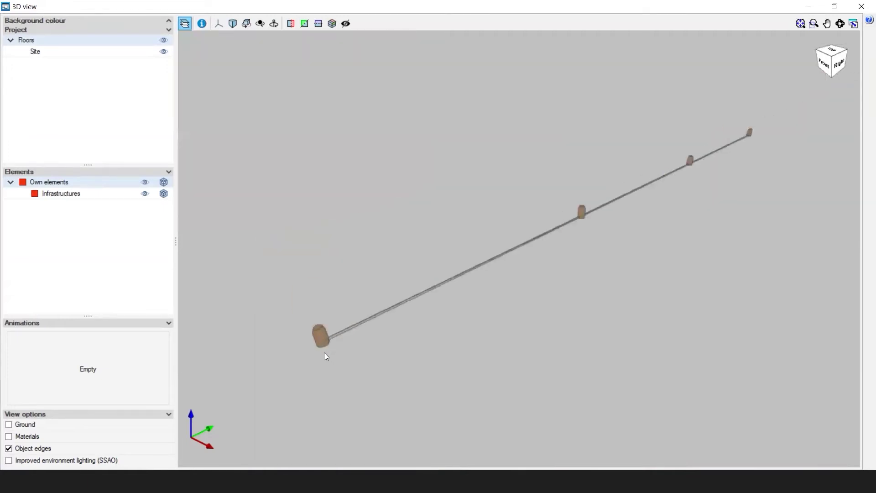
scroll(313, 362, up, 1)
scroll(291, 371, up, 1)
scroll(324, 292, up, 2)
scroll(367, 359, down, 2)
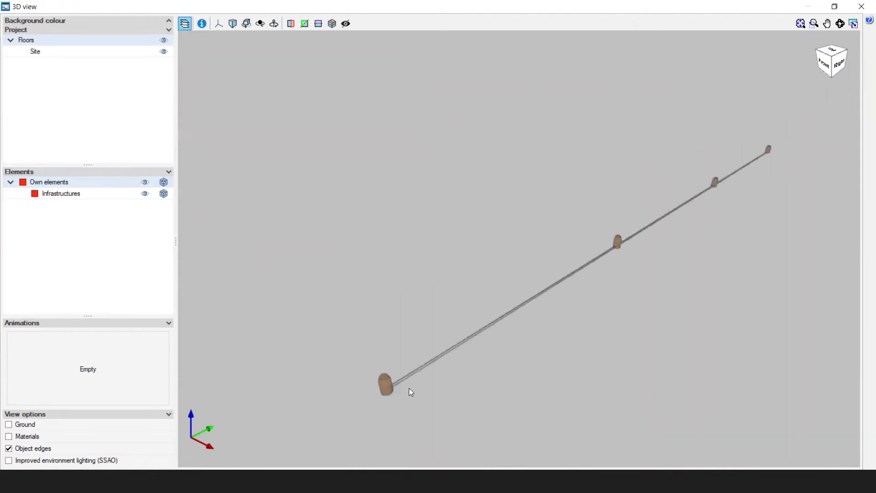
scroll(366, 384, down, 1)
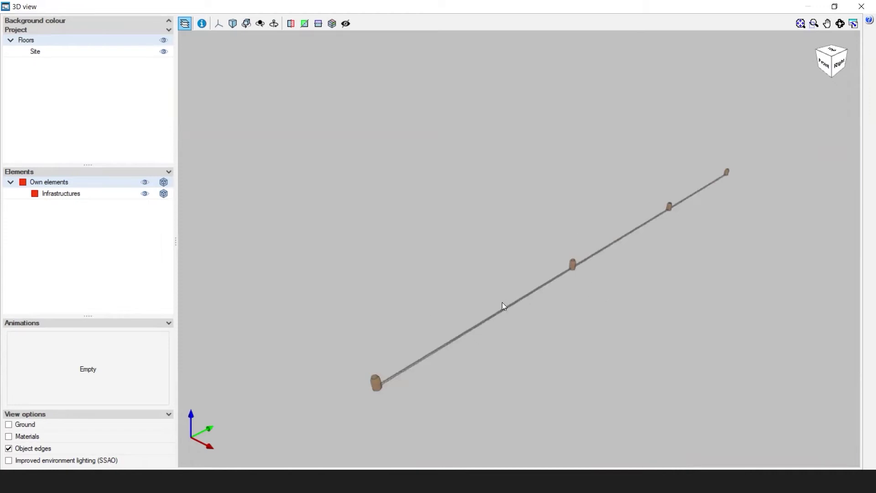
scroll(561, 282, up, 1)
scroll(384, 295, down, 2)
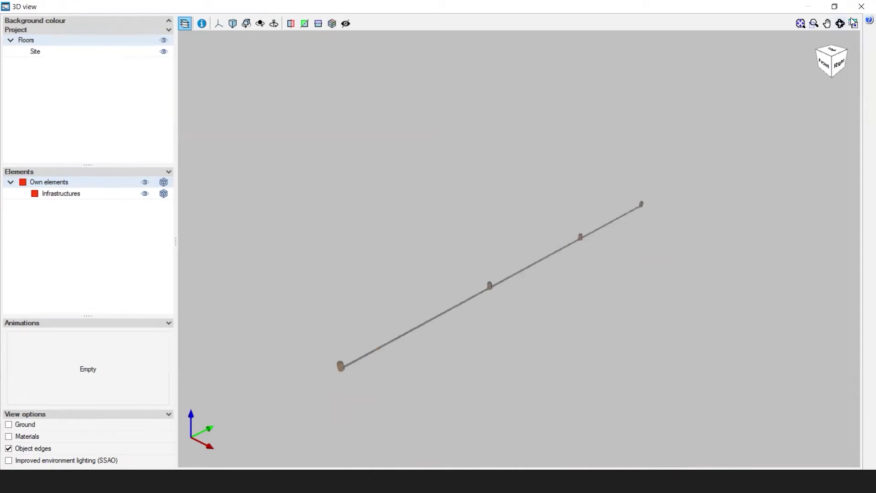
click(861, 7)
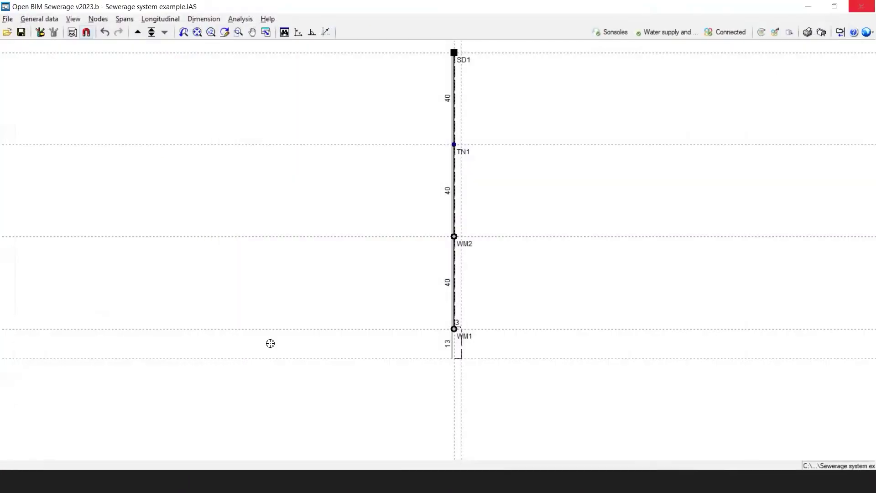
Step: Undo the spans, the node edits and the node placement back to an empty plan
click(105, 32)
click(104, 31)
click(109, 33)
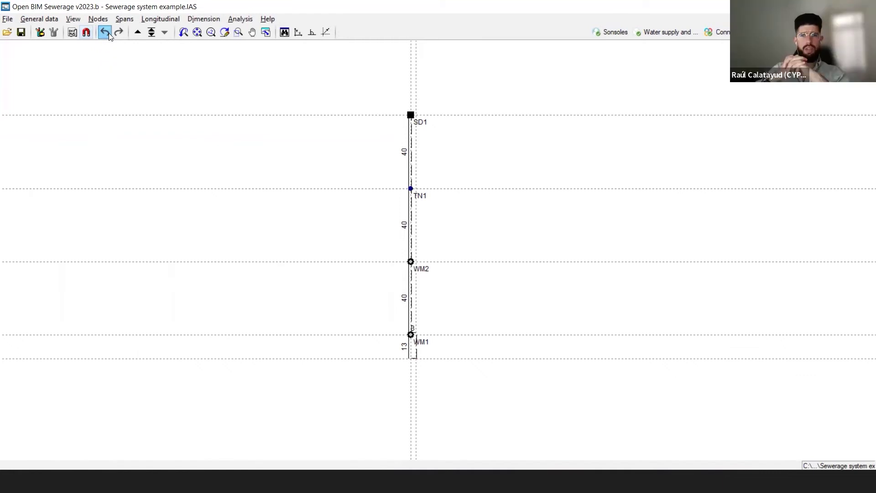
click(105, 32)
click(104, 32)
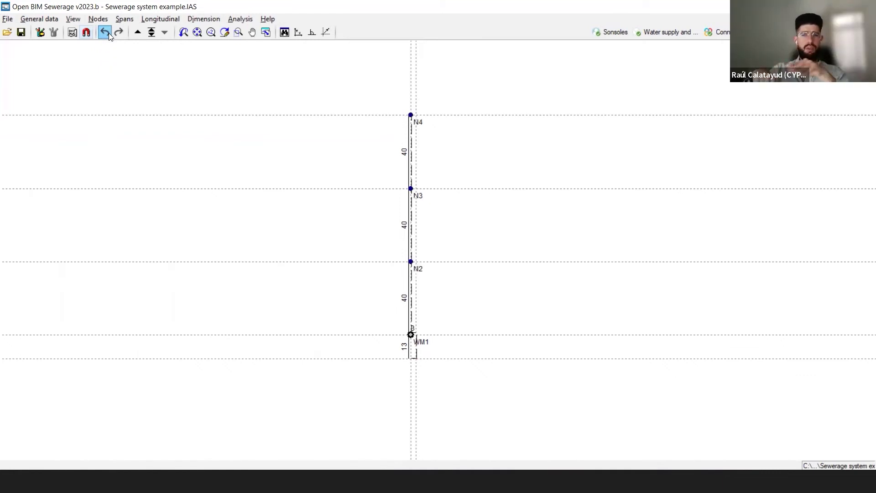
click(104, 32)
click(105, 32)
click(105, 32)
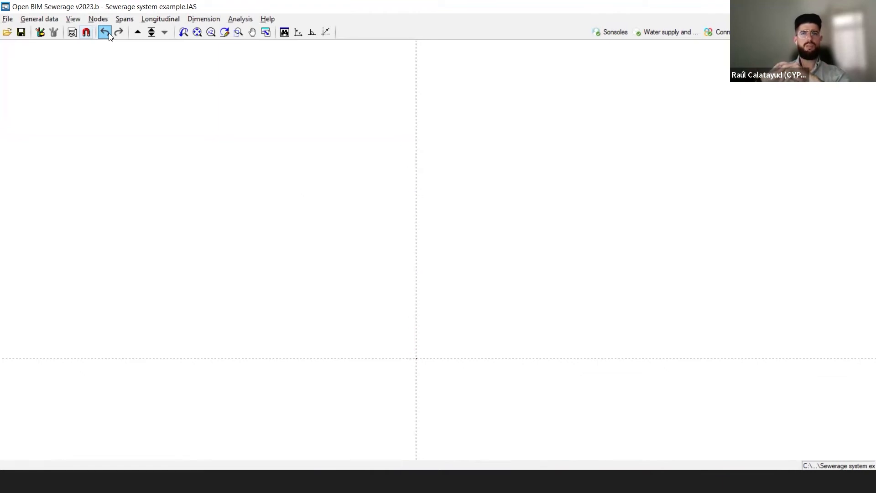
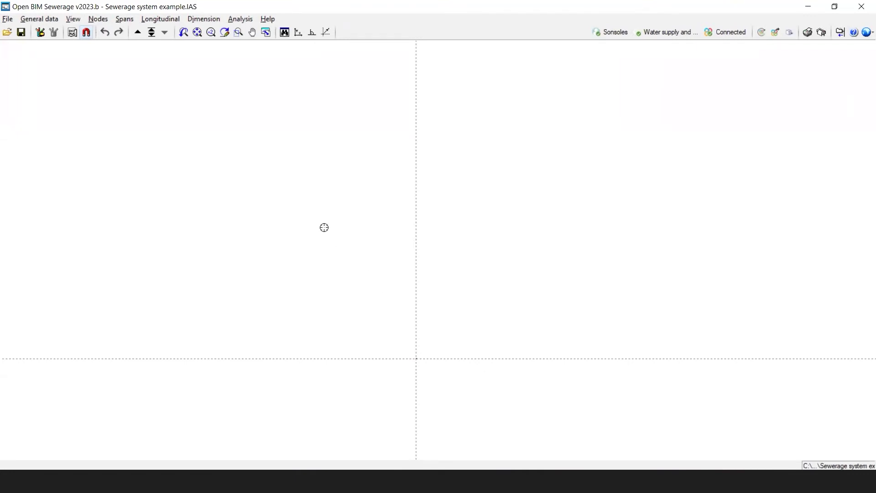
Step: Create a new job with the file name NEW 1 in the Open BIM Sewerage projects folder
click(7, 20)
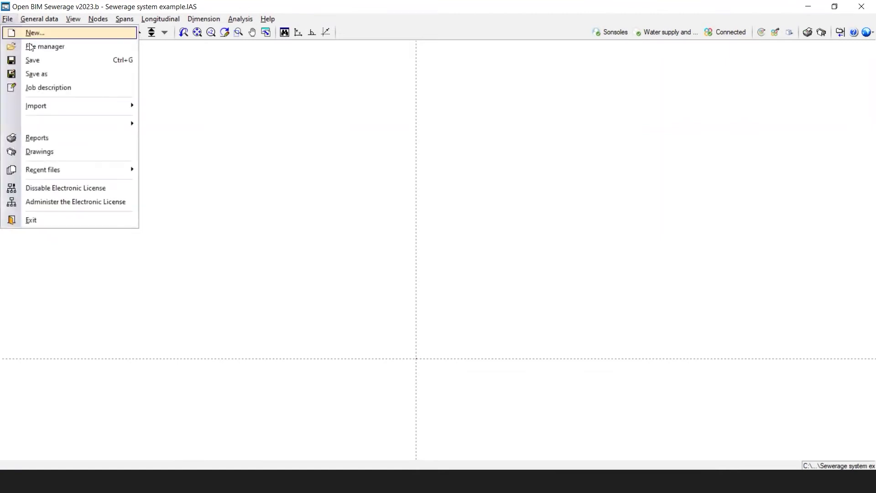
click(32, 47)
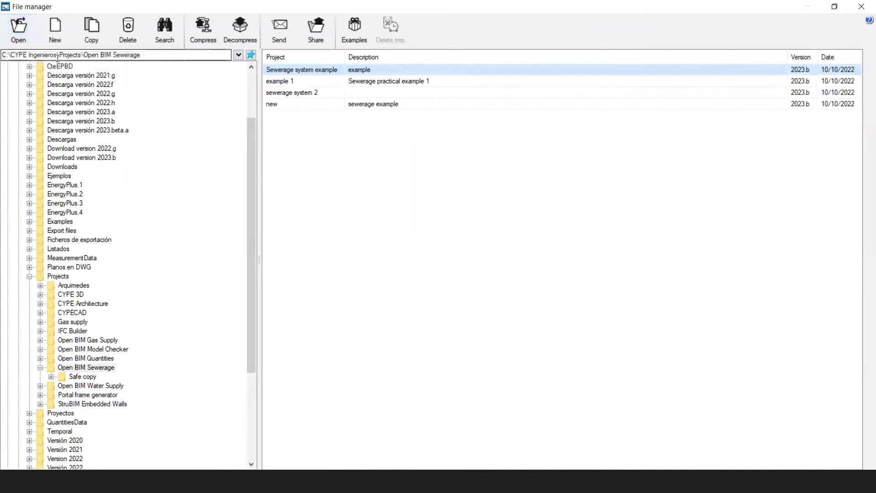
click(56, 41)
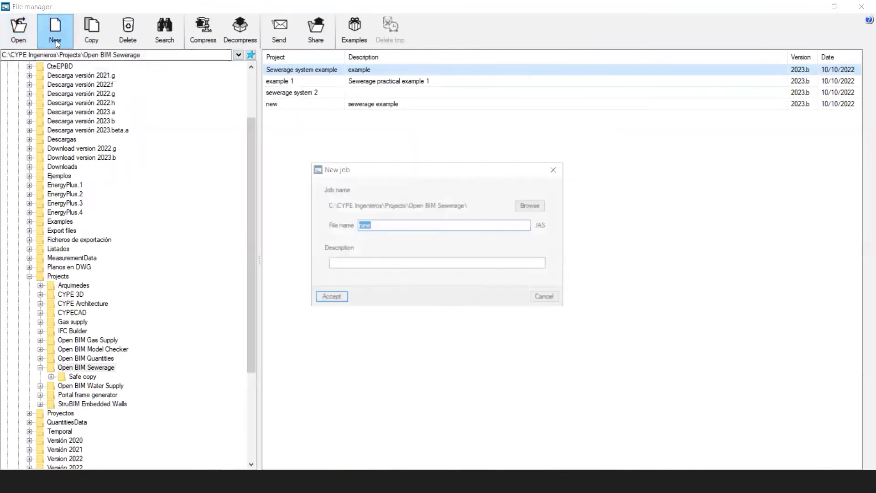
key(BackSpace)
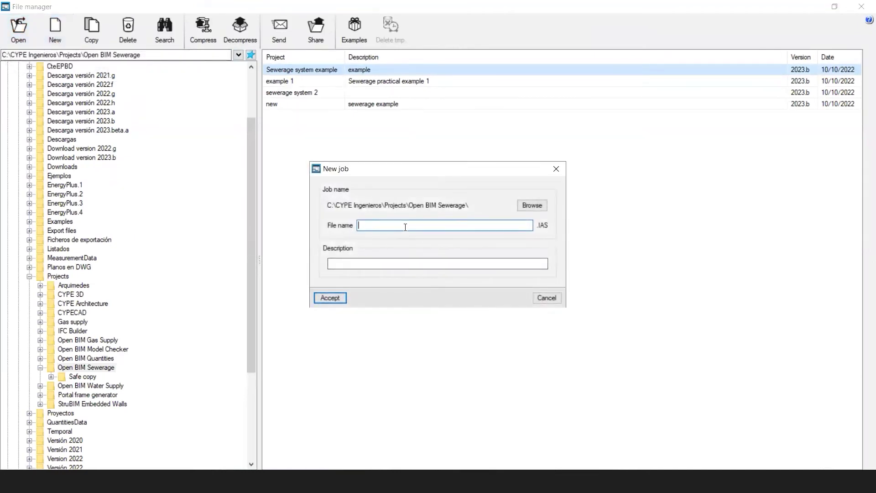
text(NEW 1)
click(335, 297)
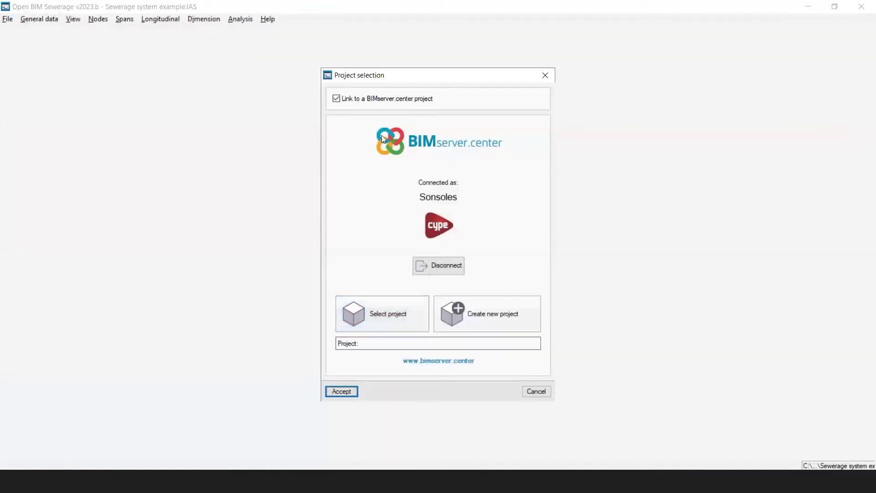
Step: Link the new job to the BIMserver.center project Water supply and Sewerage and accept the project selection
click(370, 309)
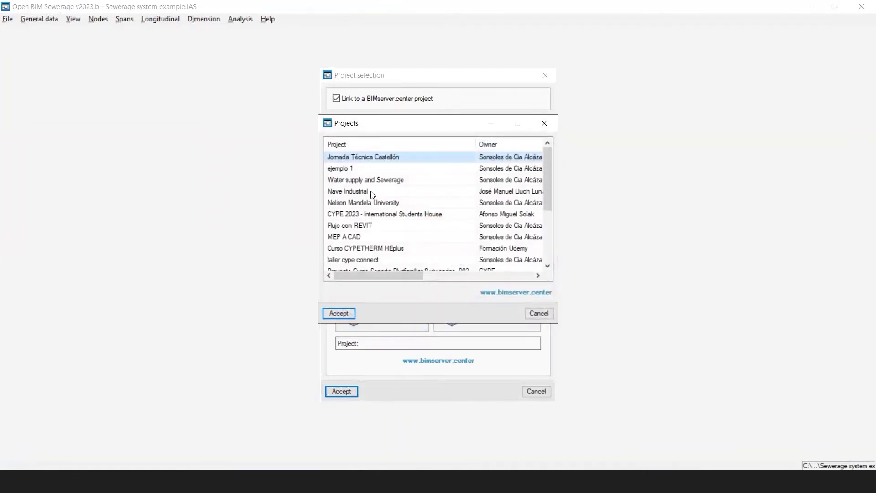
click(378, 181)
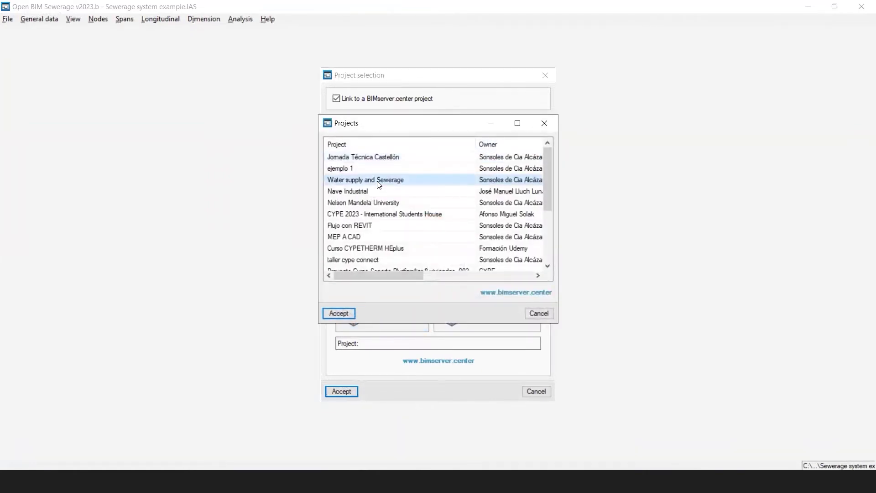
click(346, 314)
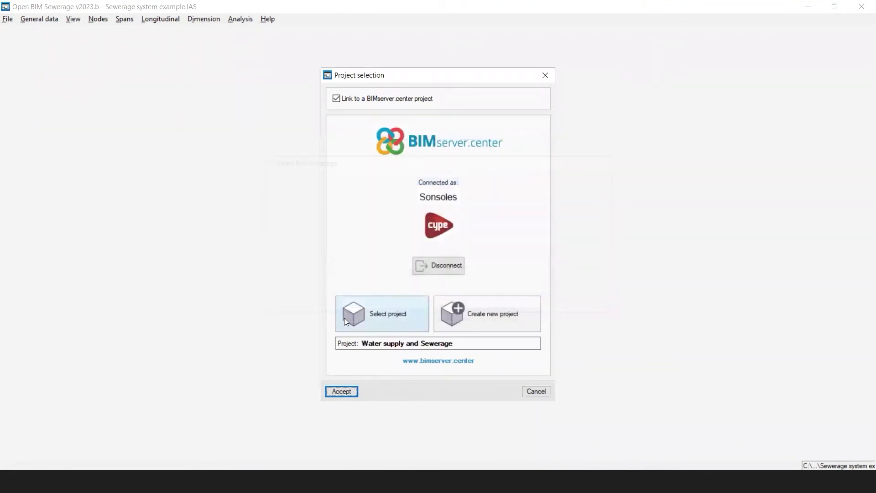
click(343, 392)
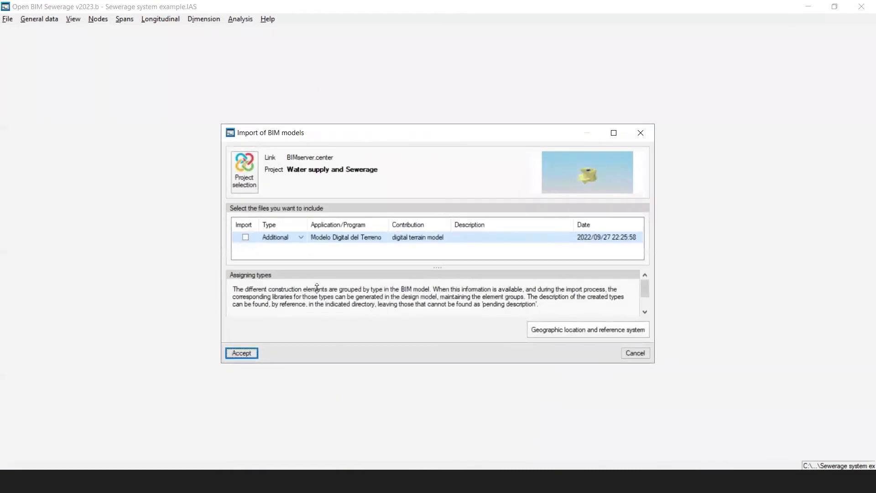
Step: Import the digital terrain model contribution from the Water supply and Sewerage project into the new job
click(245, 238)
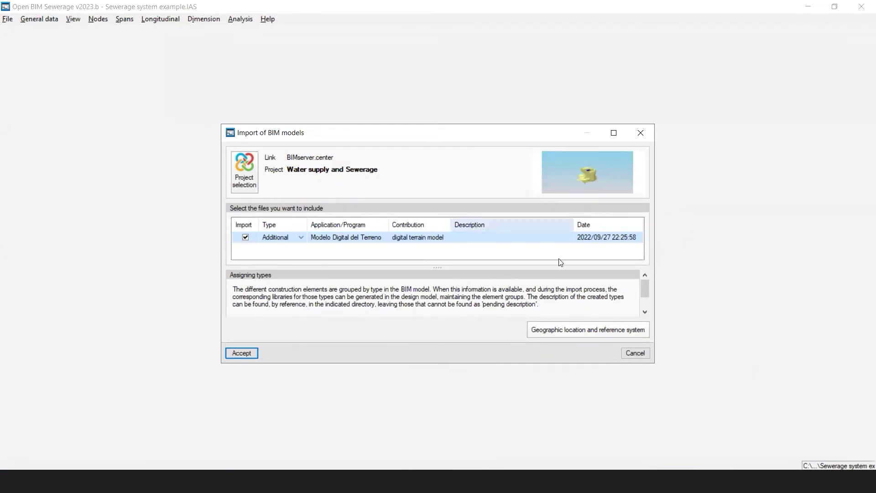
click(249, 352)
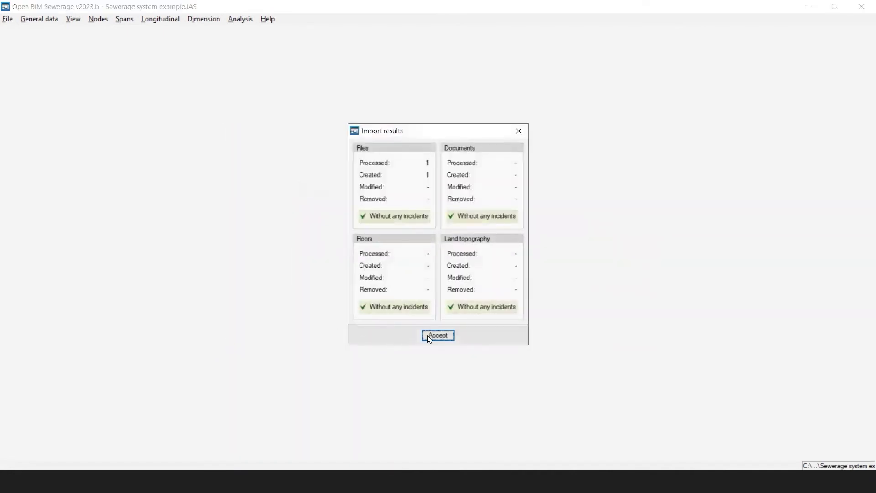
click(428, 336)
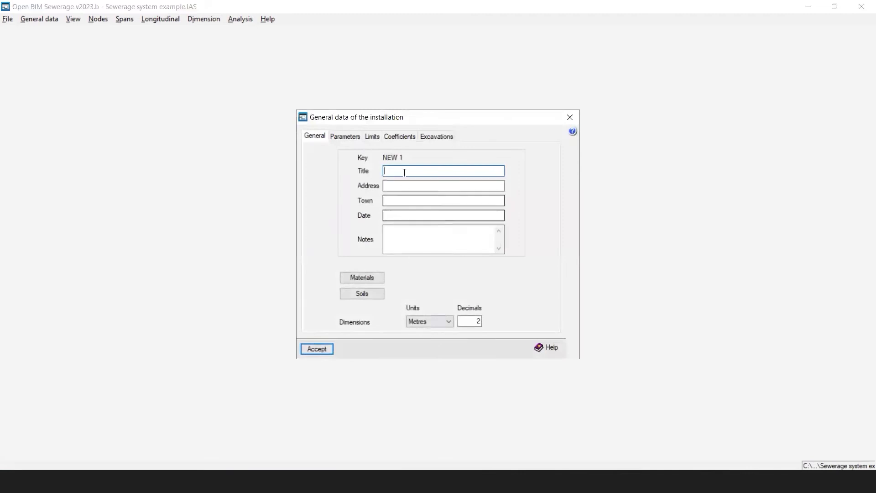
Step: Add C 9000 TUBE HA from the CYPE library as the job material
click(376, 280)
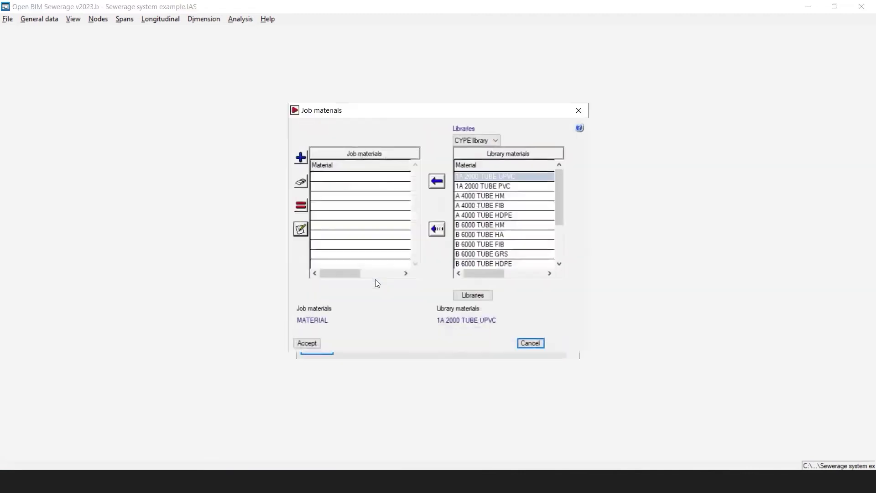
scroll(557, 230, down, 3)
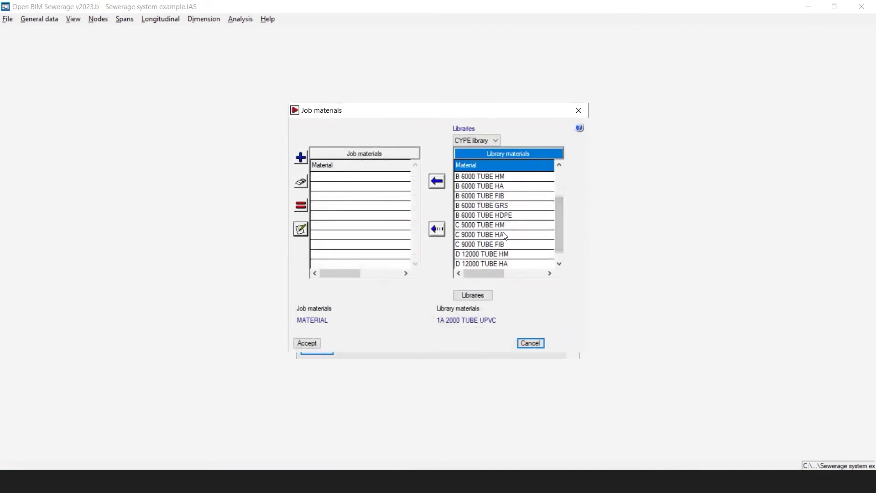
click(505, 235)
click(437, 183)
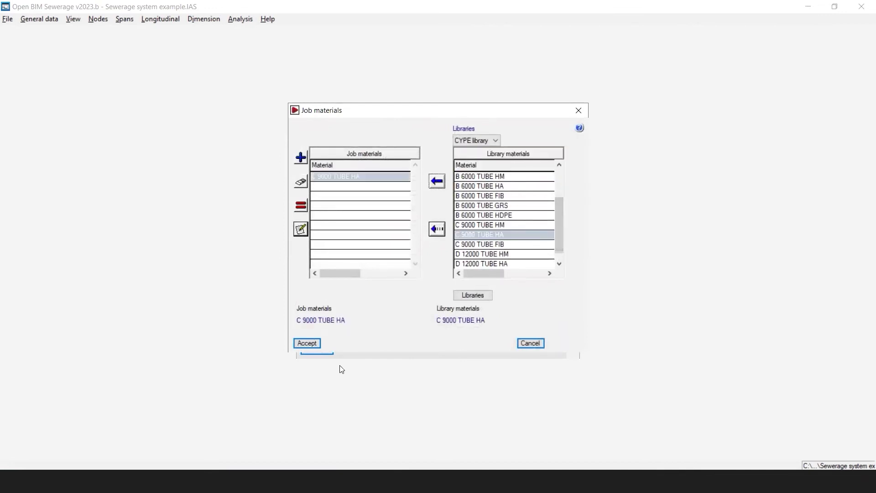
click(307, 343)
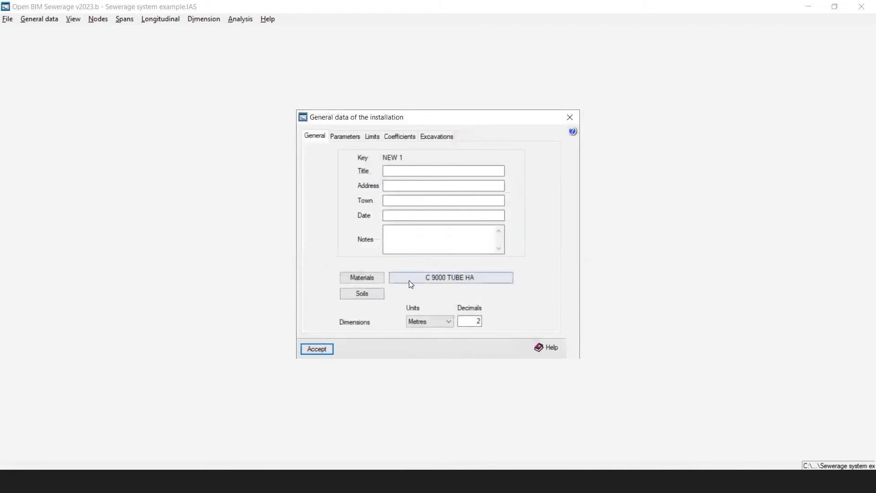
Step: Add Cohesive soil from the CYPE library as the job soil and accept the installation's general data
click(363, 294)
click(456, 187)
click(437, 181)
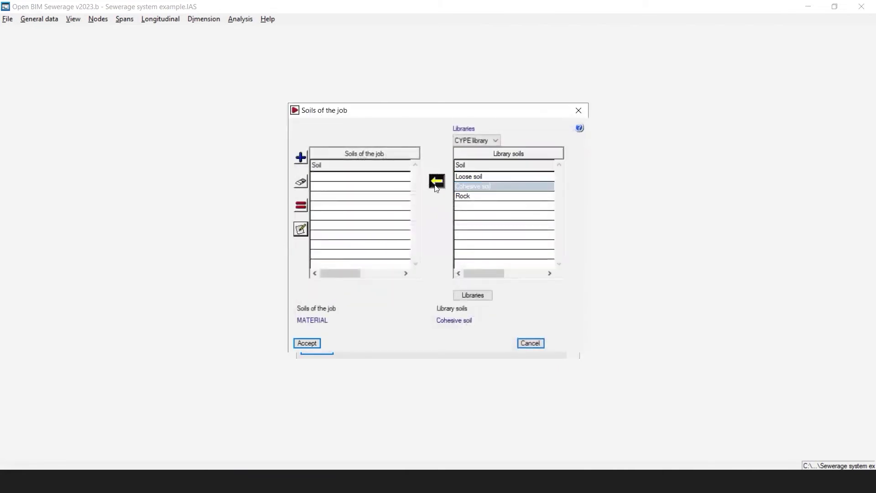
click(306, 343)
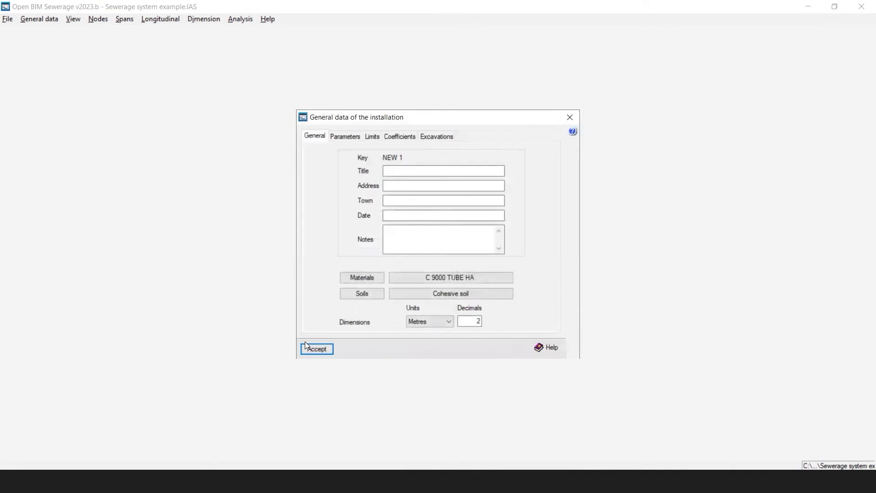
click(316, 349)
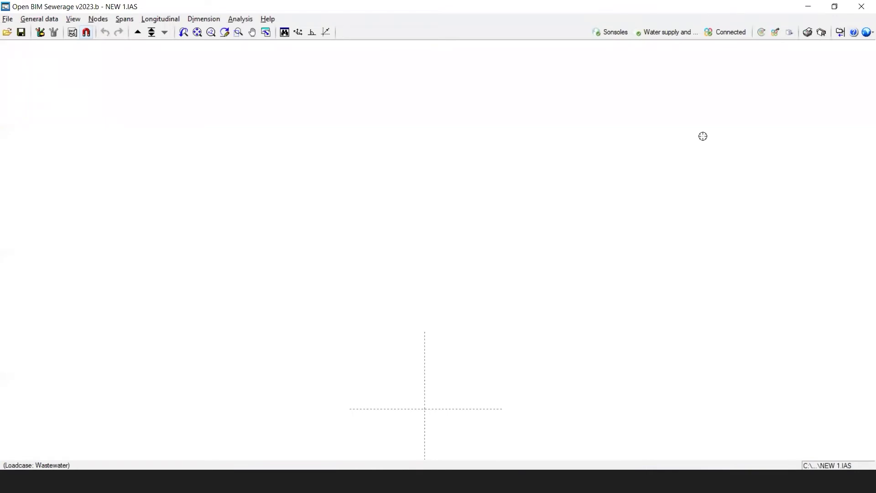
Step: Create another new job with the file name new2 in the Open BIM Sewerage projects folder
click(7, 19)
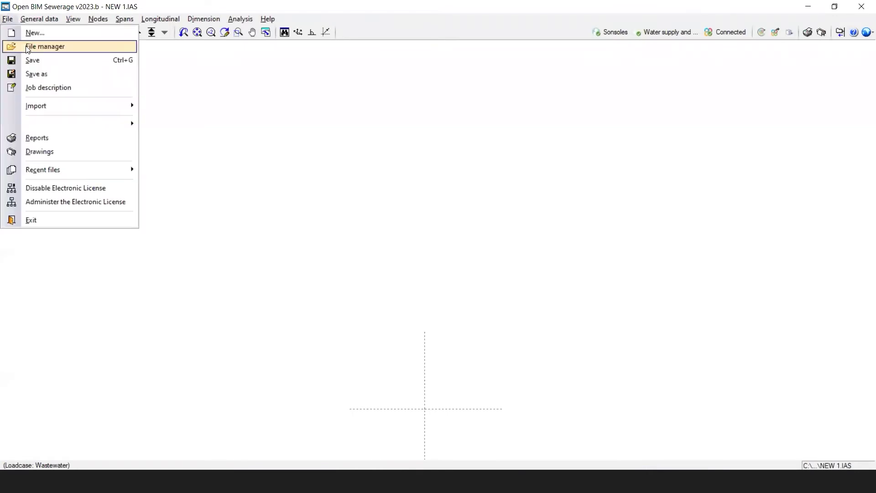
click(28, 45)
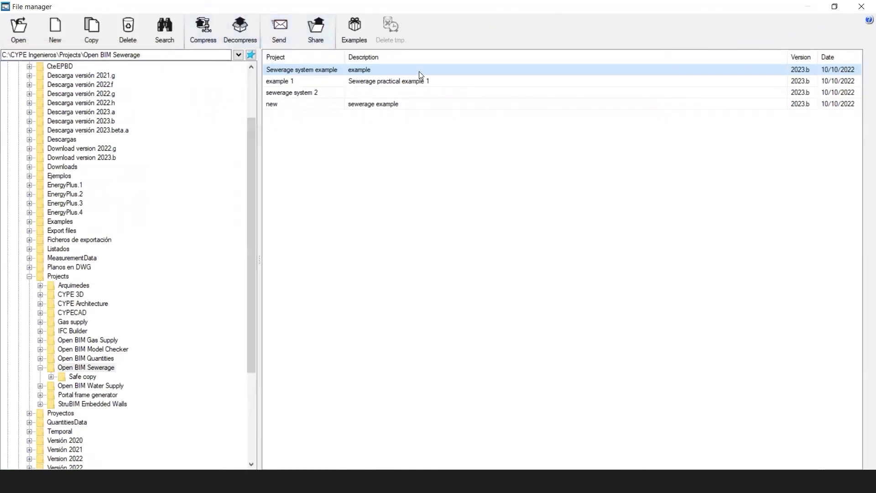
click(56, 31)
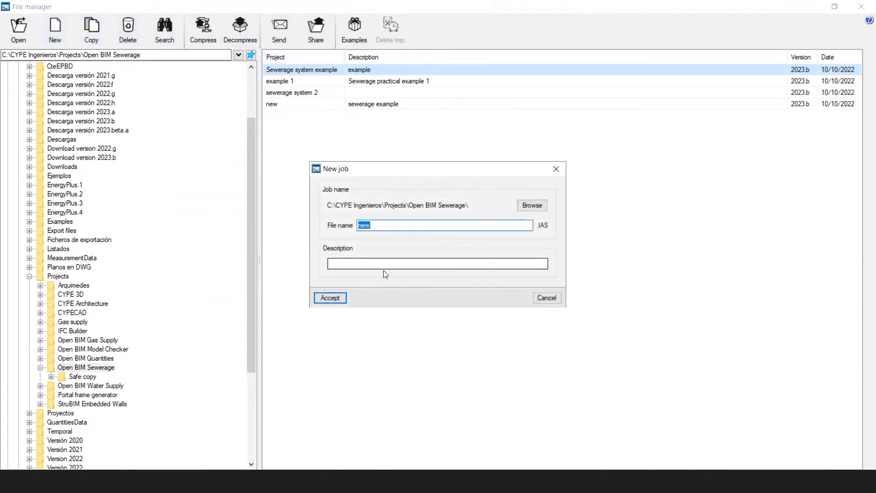
click(445, 225)
text(2)
click(335, 297)
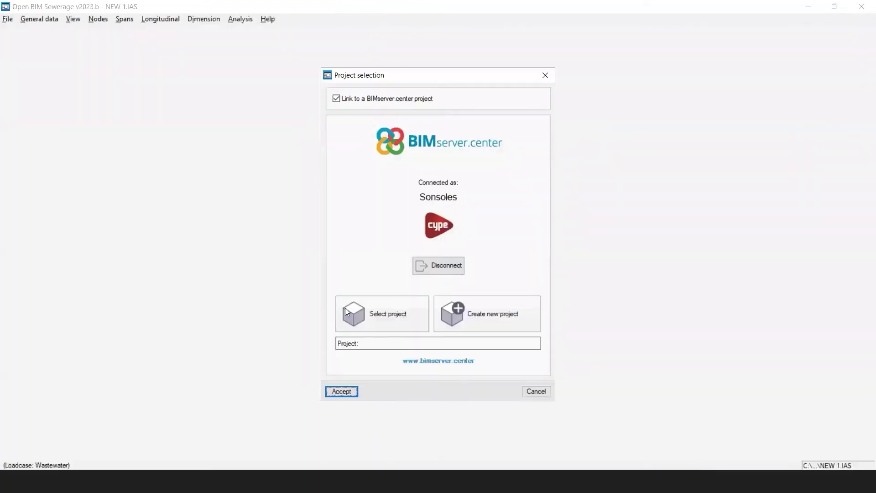
Step: Link the job to the BIMserver.center project Water supply and Sewerage and include its digital terrain model in the import
click(377, 315)
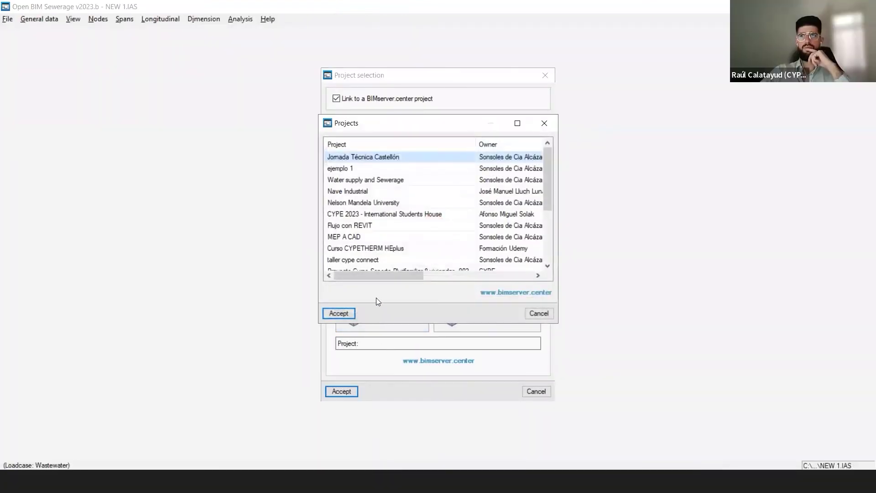
click(360, 180)
click(339, 314)
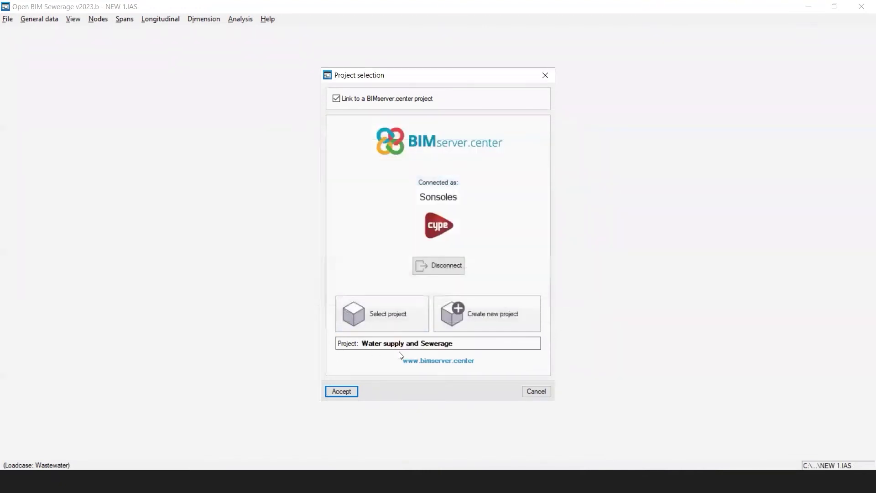
click(346, 392)
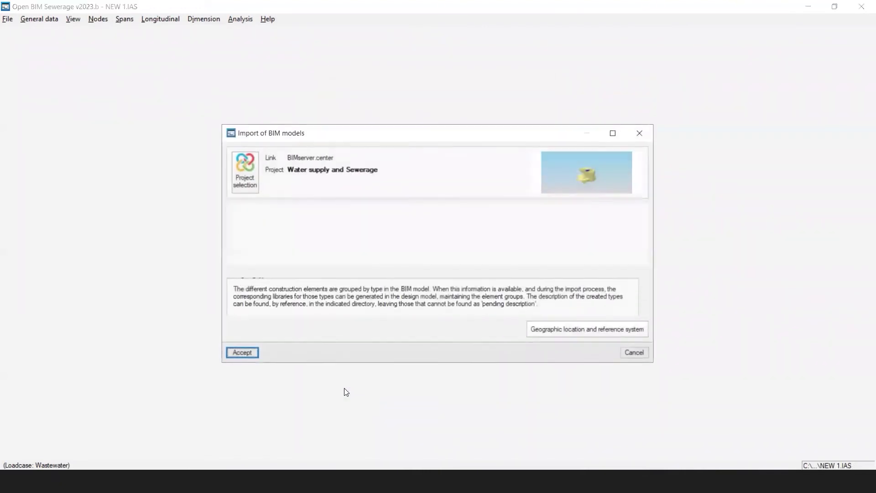
click(246, 237)
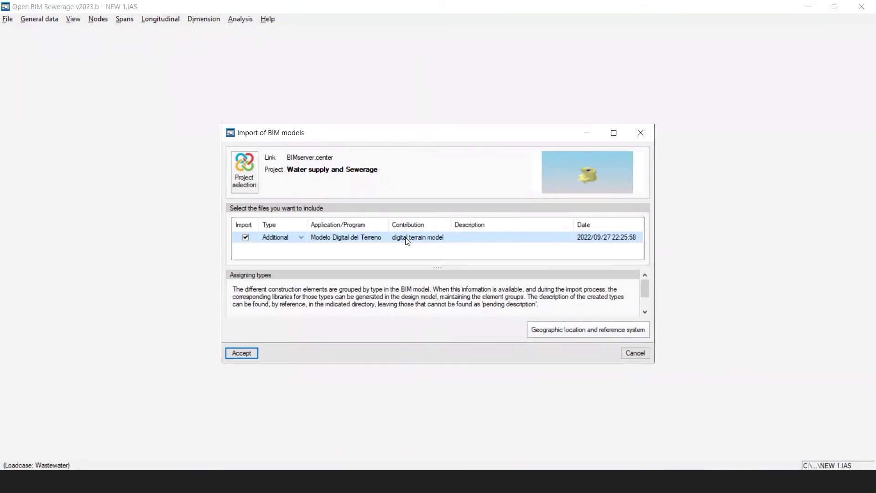
Step: Unlink the import from the model's local reference system and set the reference origin Xo to 362747.482 m
click(595, 331)
click(452, 288)
drag(543, 215, 572, 219)
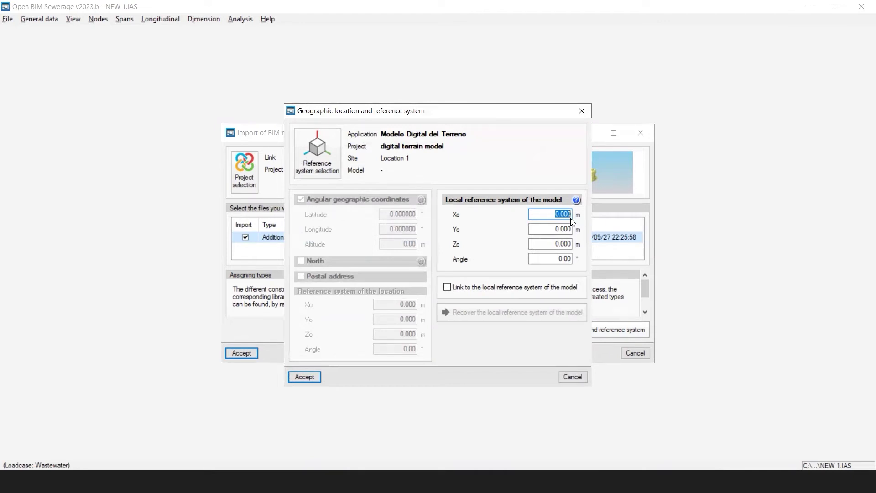
text(362747.482)
key(Tab)
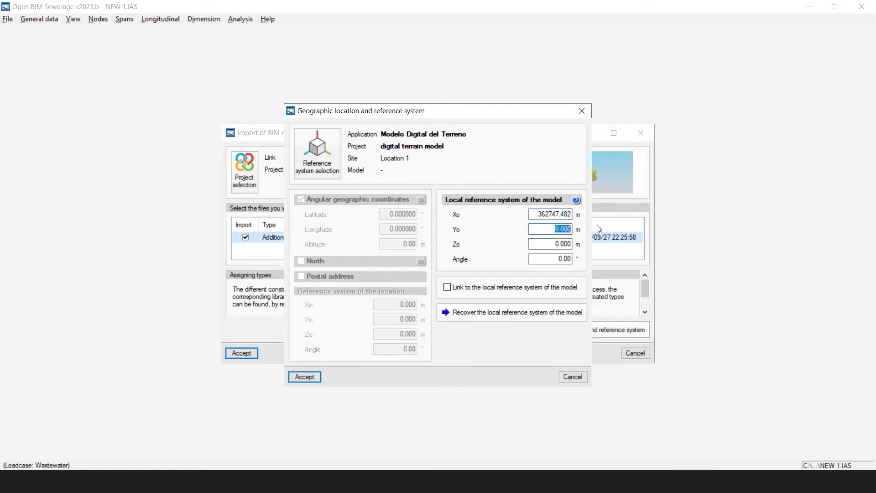
Step: Set the reference origin Yo to 4123394.737 m and complete the import of the digital terrain model
text(41)
text(23)
text(39)
text(4)
text(.)
text(.737)
click(303, 377)
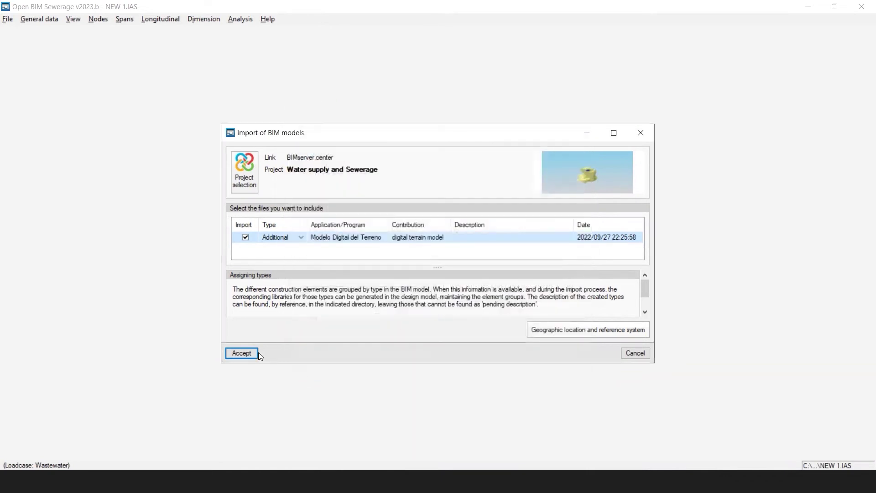
click(242, 354)
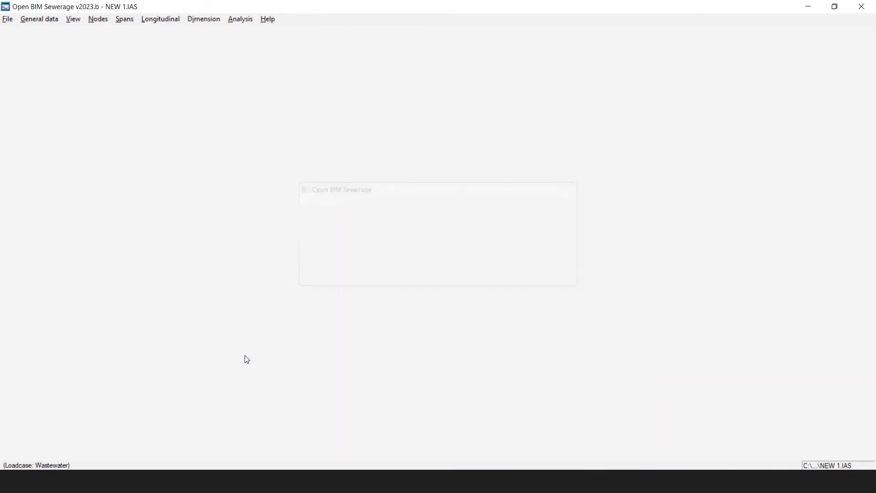
click(432, 336)
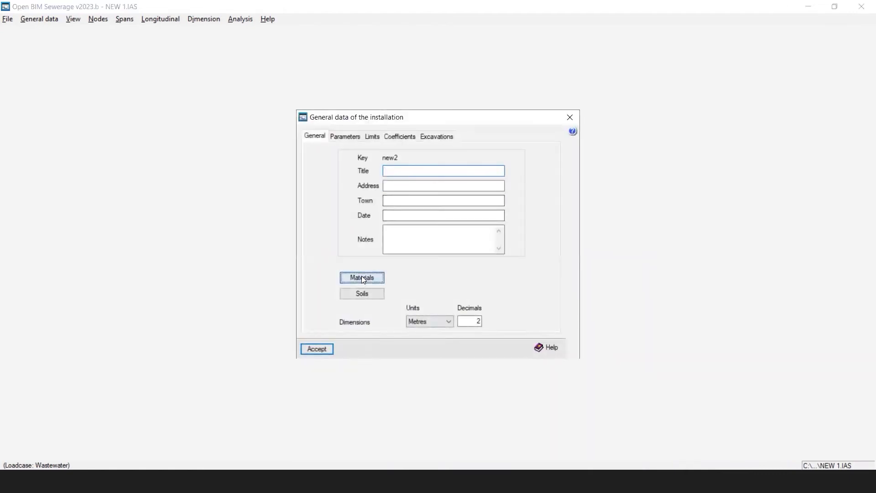
Step: Add C 9000 TUBE HA from the CYPE library to the materials of job new2
click(362, 277)
drag(560, 198, 560, 217)
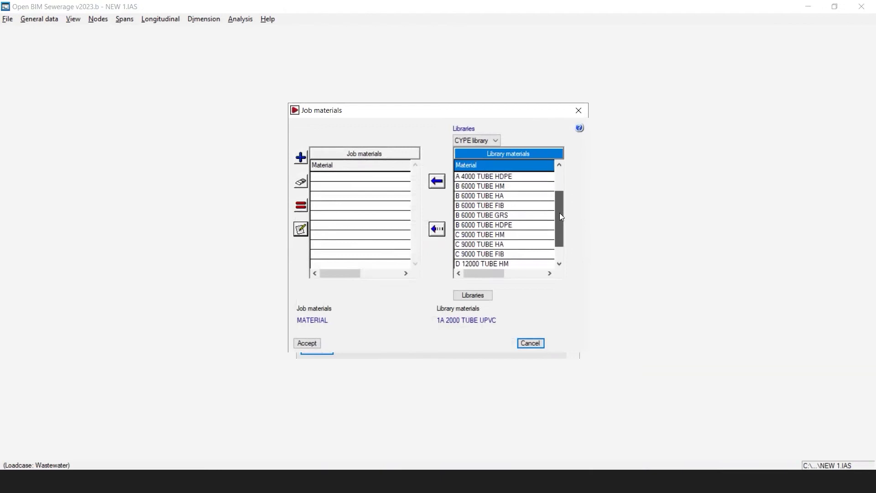
click(507, 245)
click(437, 181)
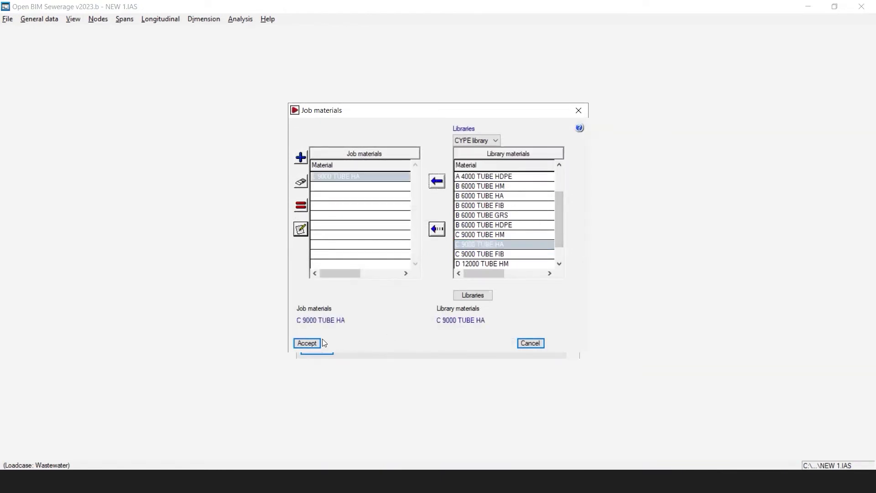
click(307, 342)
Step: Add Cohesive soil from the CYPE library to the soils of job new2 and accept the general data
click(362, 294)
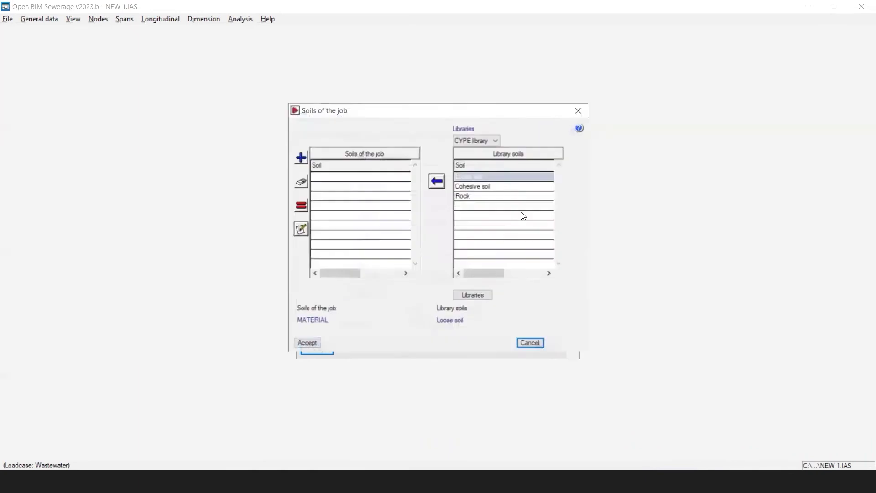
click(488, 186)
click(437, 181)
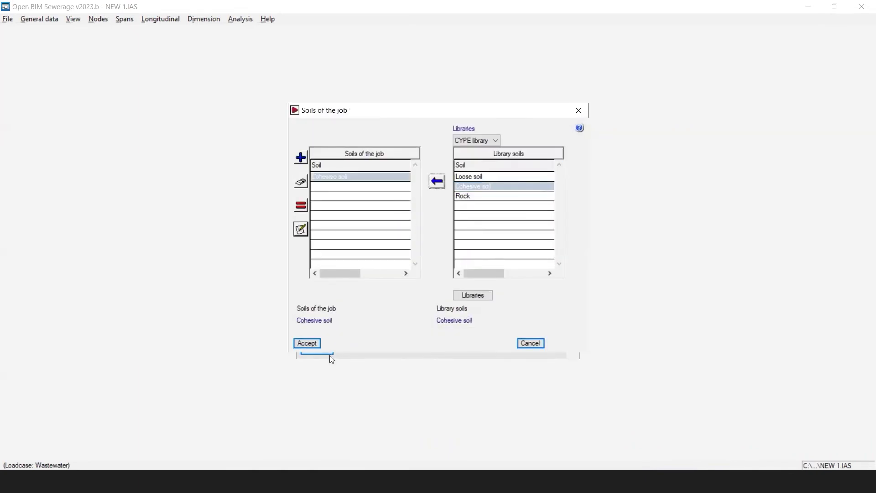
click(306, 342)
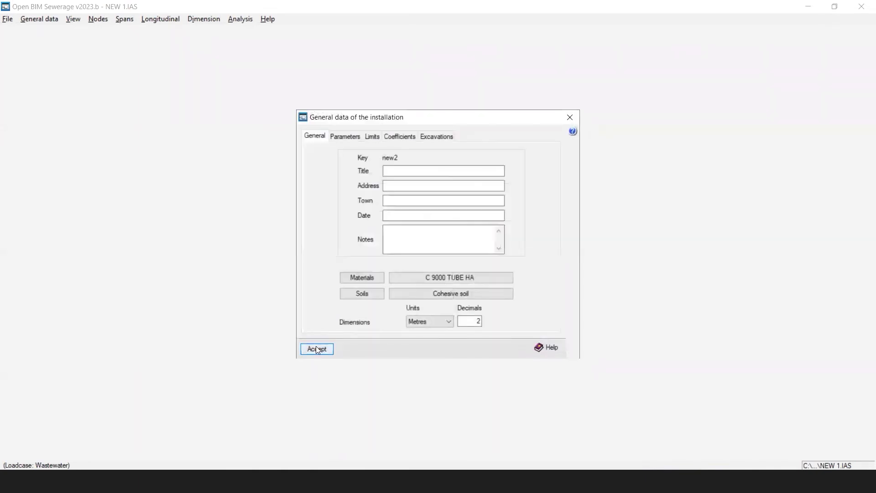
click(317, 349)
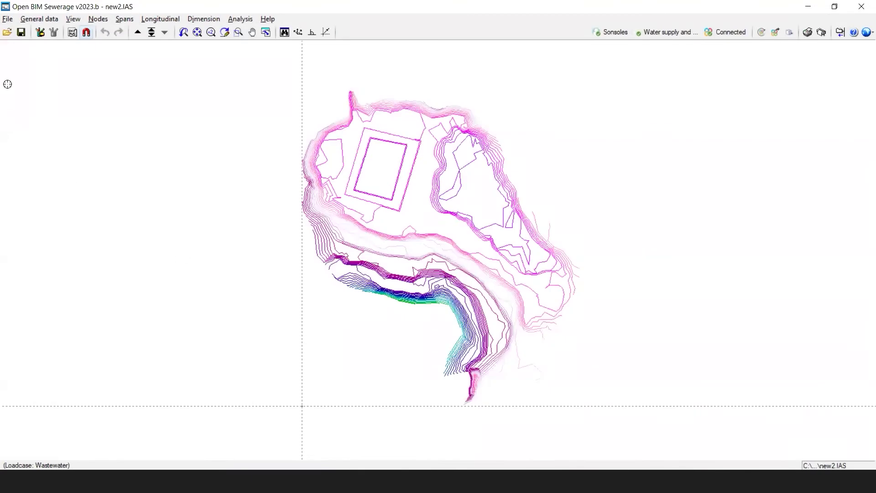
Step: Transform the sanea.dxf template with a Y displacement of 230 and a rotation angle of -17.5, and apply the changes
click(72, 32)
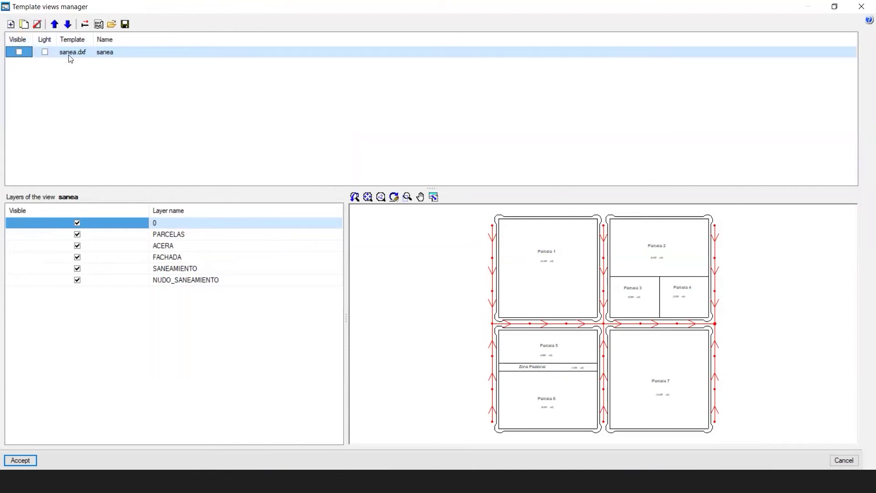
click(85, 24)
click(82, 393)
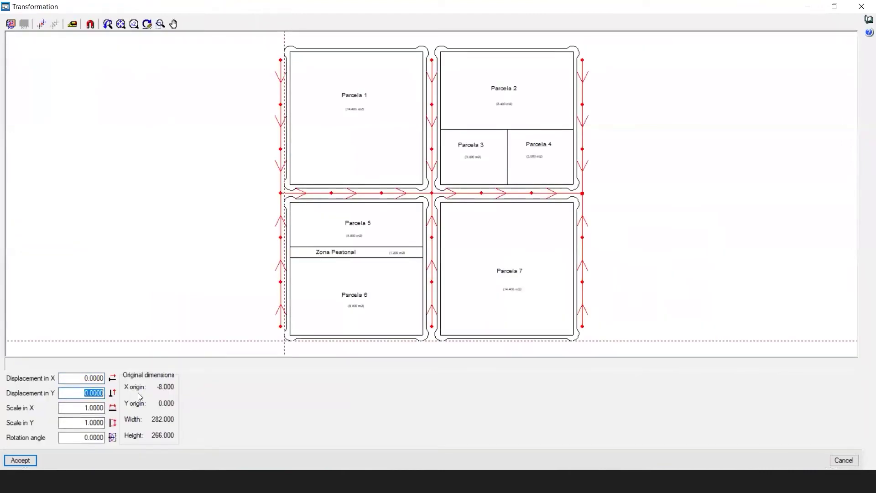
text(230)
drag(82, 437, 118, 440)
text(-17.)
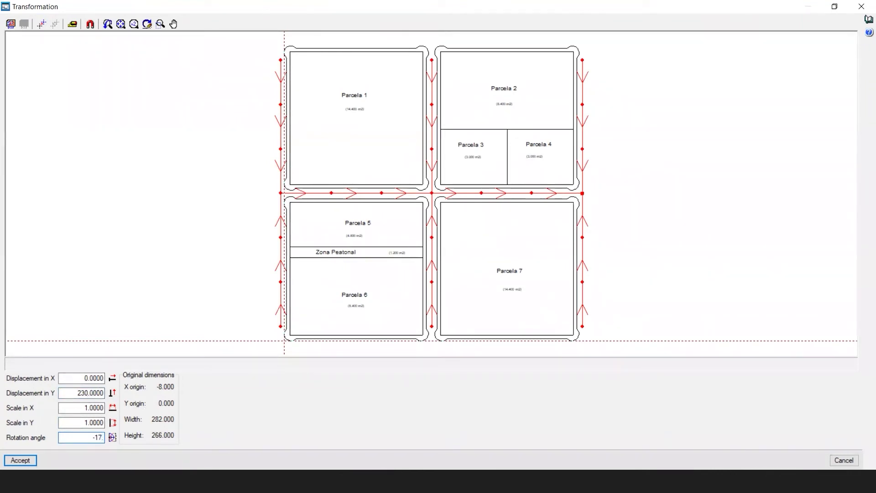
text(5)
click(26, 461)
click(25, 460)
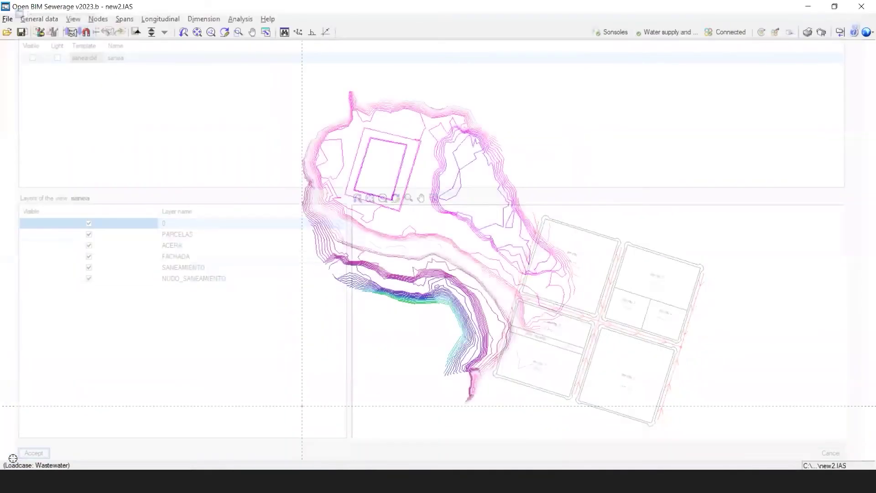
click(39, 19)
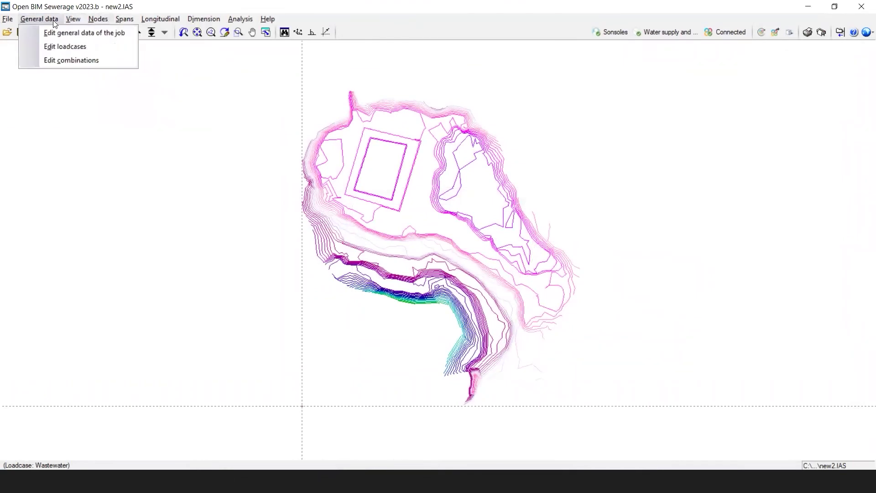
click(163, 133)
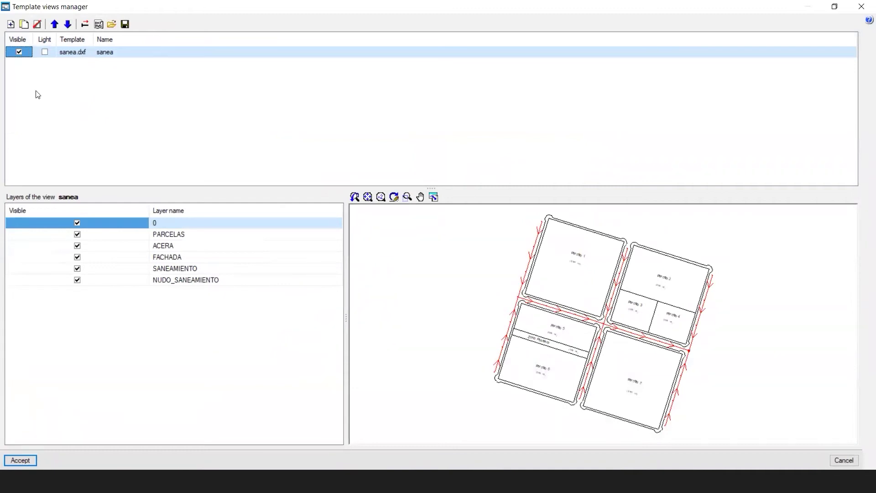
Step: Accept the sanea template view settings and display the Quarry4 terrain in the 3D view
click(17, 461)
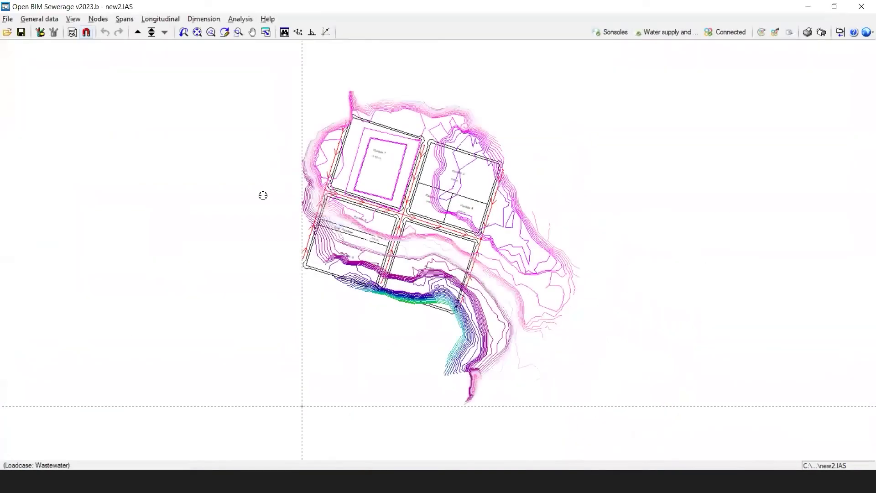
scroll(376, 86, up, 3)
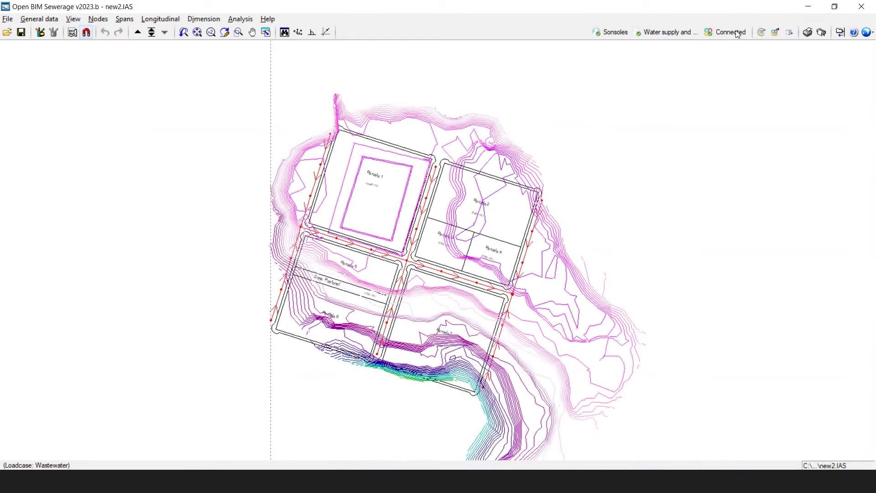
click(789, 32)
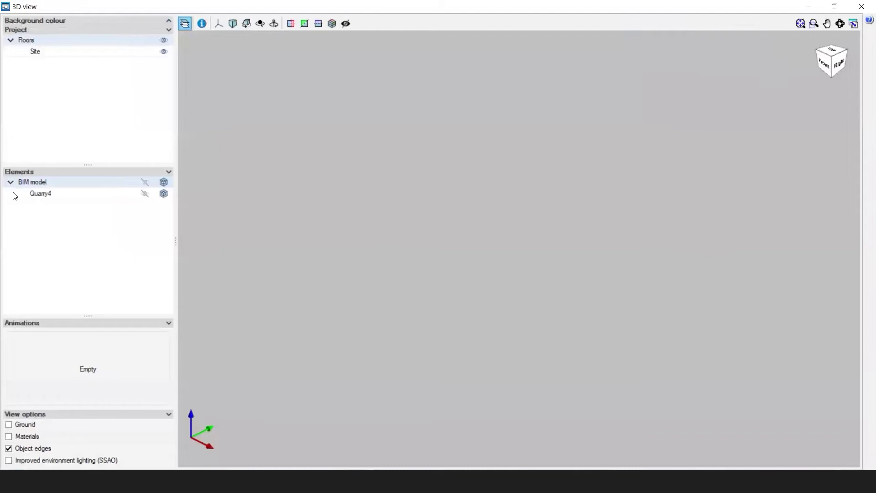
click(147, 192)
click(864, 6)
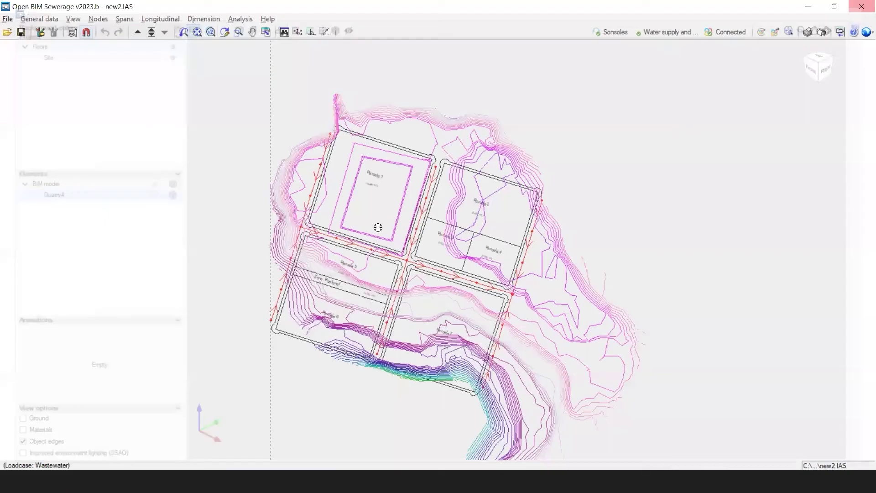
scroll(318, 218, up, 3)
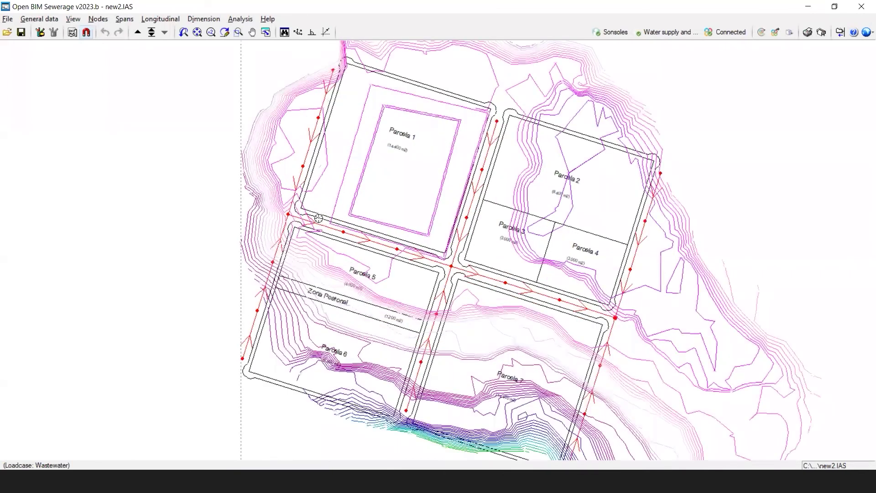
Step: Hide the sanea template while checking the 3D view, and restore the template's visibility
scroll(284, 276, down, 3)
click(72, 32)
click(19, 52)
click(20, 461)
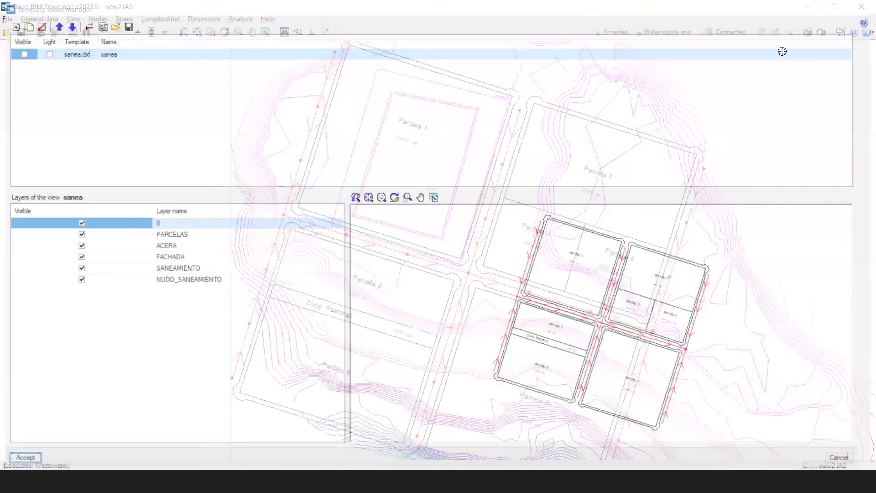
click(791, 31)
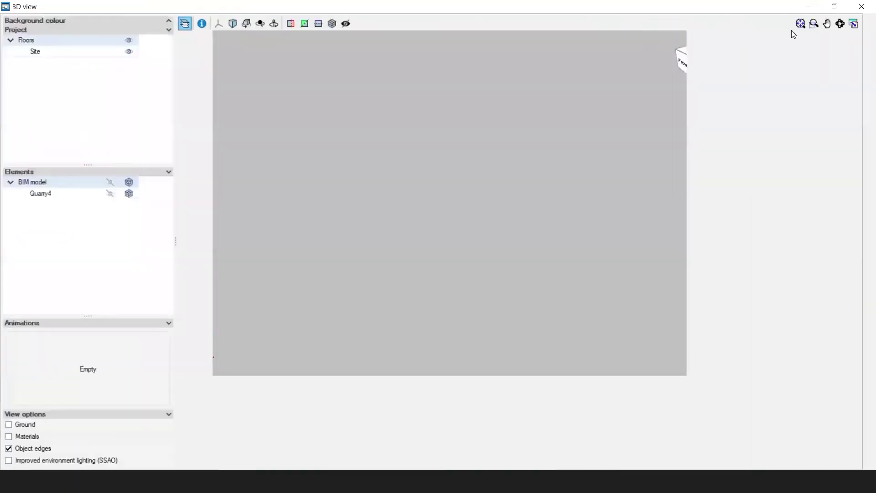
click(862, 6)
click(70, 32)
click(21, 460)
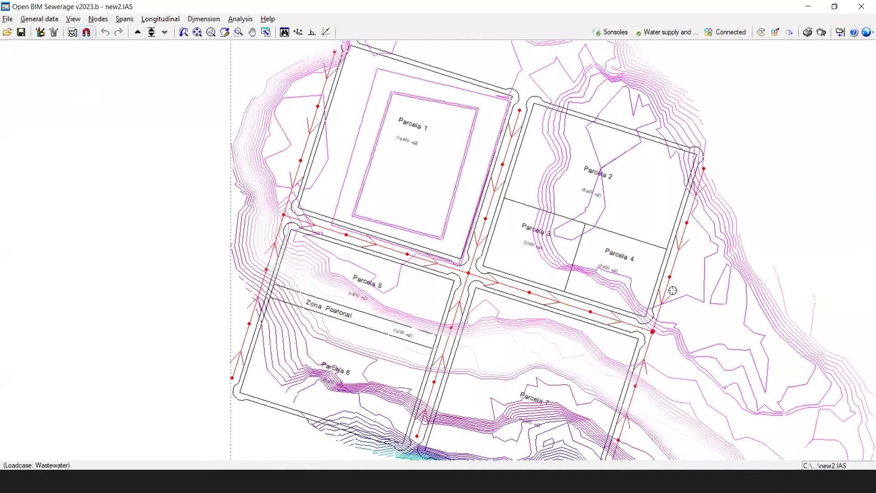
Step: Start adding nodes with template object snaps and tracking active and only the Center snap selected
scroll(412, 272, down, 3)
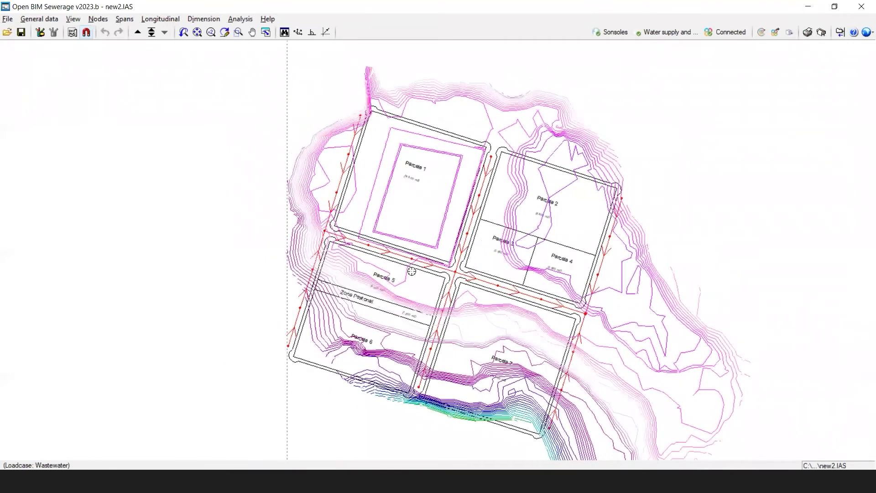
scroll(411, 215, up, 3)
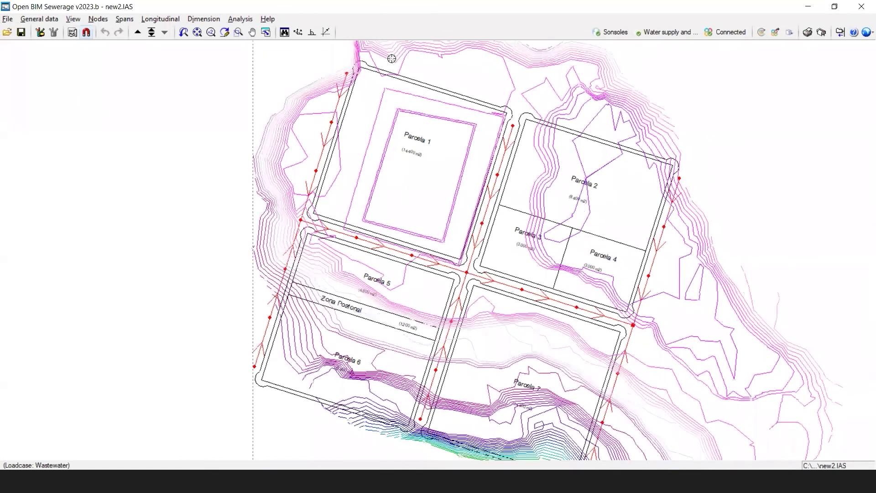
click(98, 18)
click(115, 32)
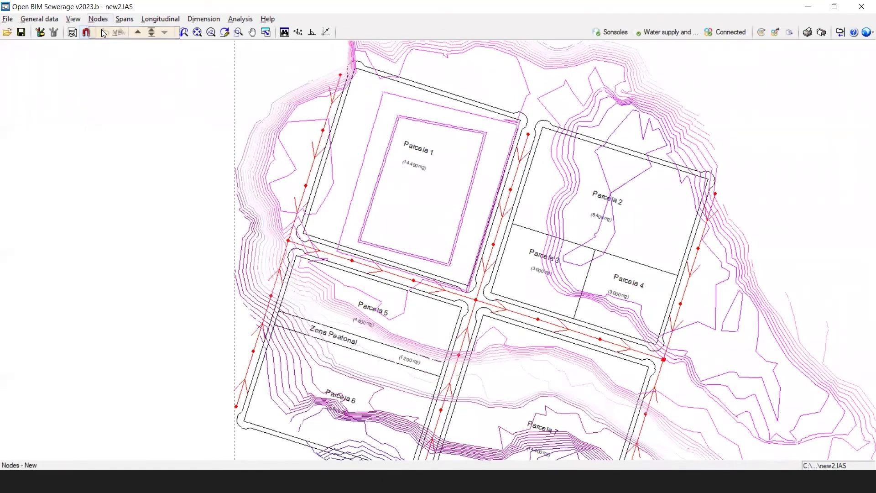
click(87, 32)
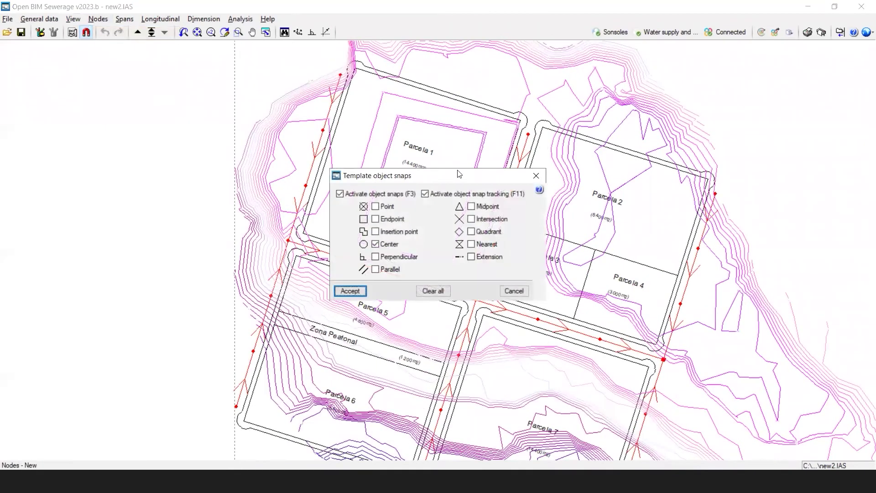
click(350, 290)
Step: Place four nodes on the template's sewer points along the street between Parcela 1 and Parcela 5, ending at the central junction
scroll(293, 243, up, 1)
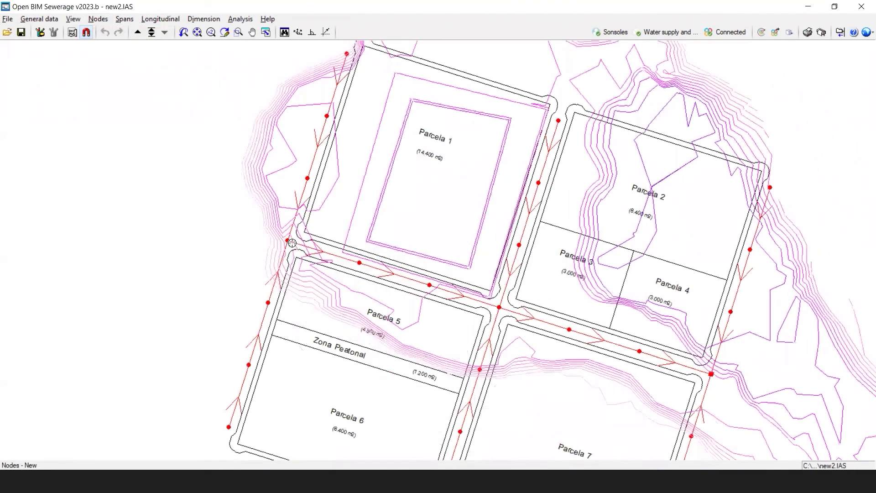
scroll(287, 239, up, 1)
click(287, 239)
click(373, 267)
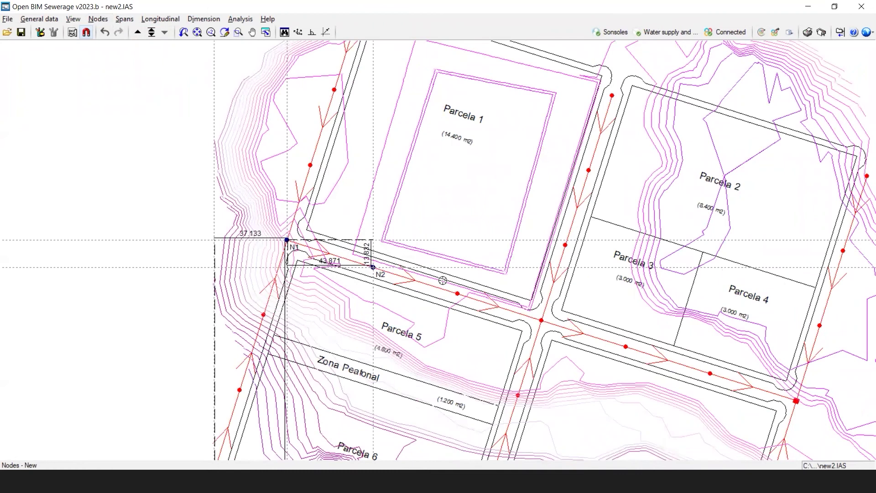
click(457, 293)
click(541, 320)
Step: Place three nodes on the sewer points along the street between Parcela 1 and Parcelas 2 and 3
click(566, 245)
click(589, 170)
click(612, 95)
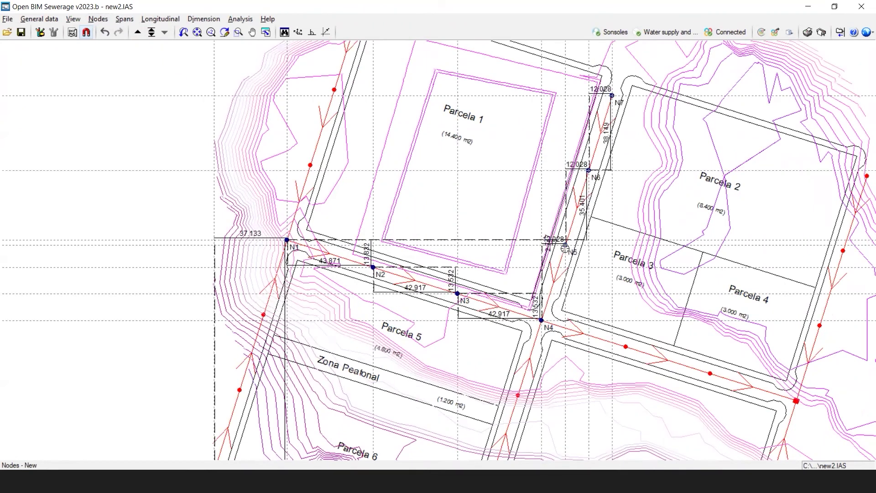
Step: Place three nodes along the street between Parcelas 6 and 7, and two along the street between Parcelas 4 and 7
scroll(569, 264, down, 1)
scroll(569, 272, down, 2)
click(520, 412)
click(532, 373)
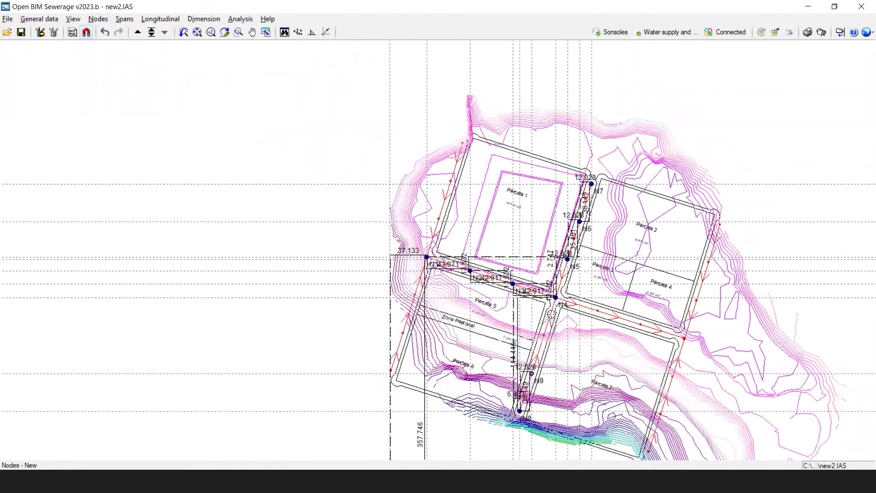
click(546, 329)
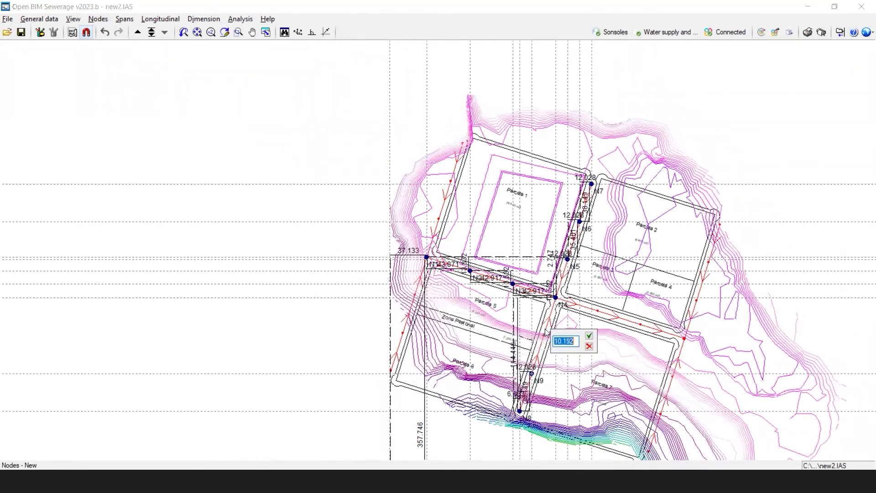
click(589, 336)
scroll(607, 325, up, 2)
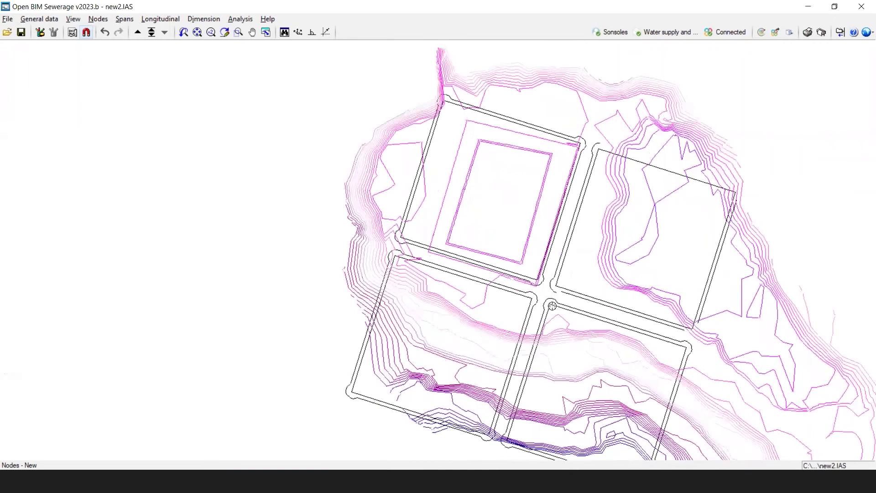
click(598, 310)
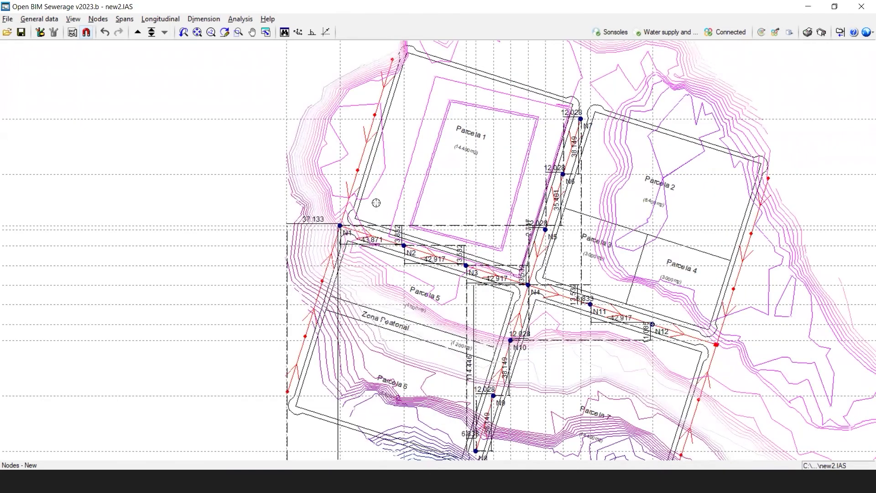
Step: Hide the sanea.dxf template view from the drawing
click(72, 32)
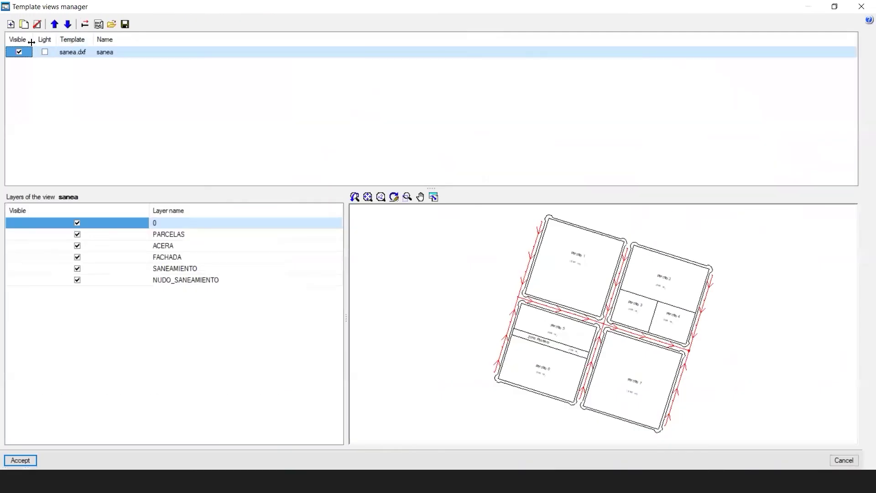
click(20, 461)
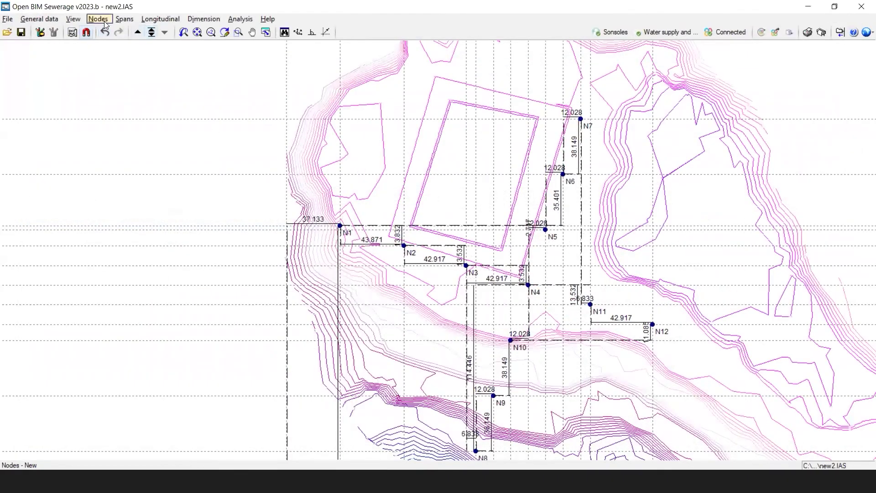
Step: Try to draw new spans from node N1 through N2 to N3
scroll(7, 147, down, 1)
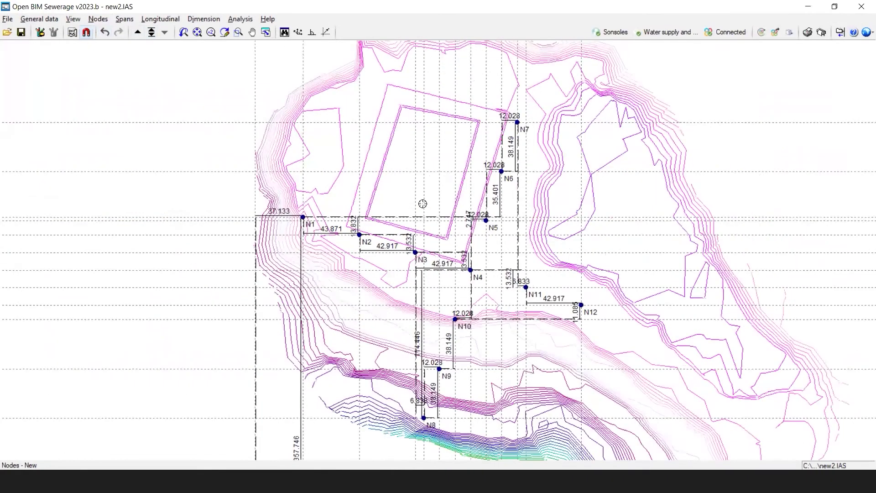
scroll(475, 354, up, 4)
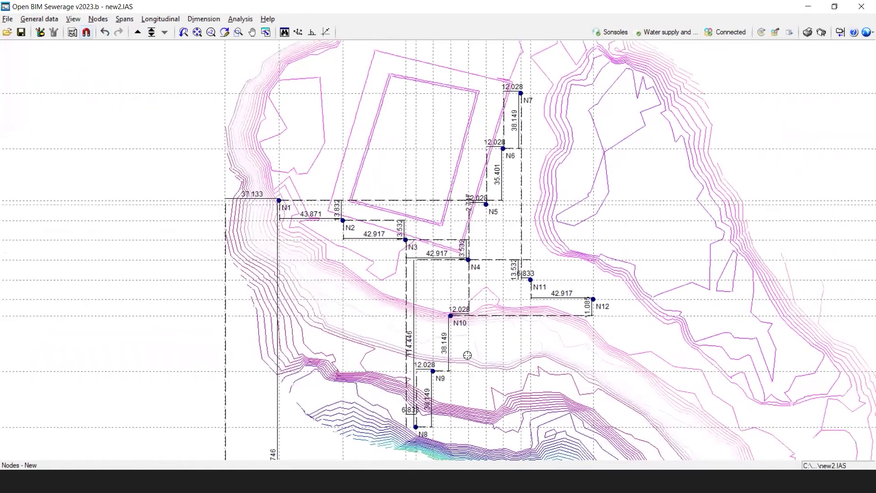
click(124, 19)
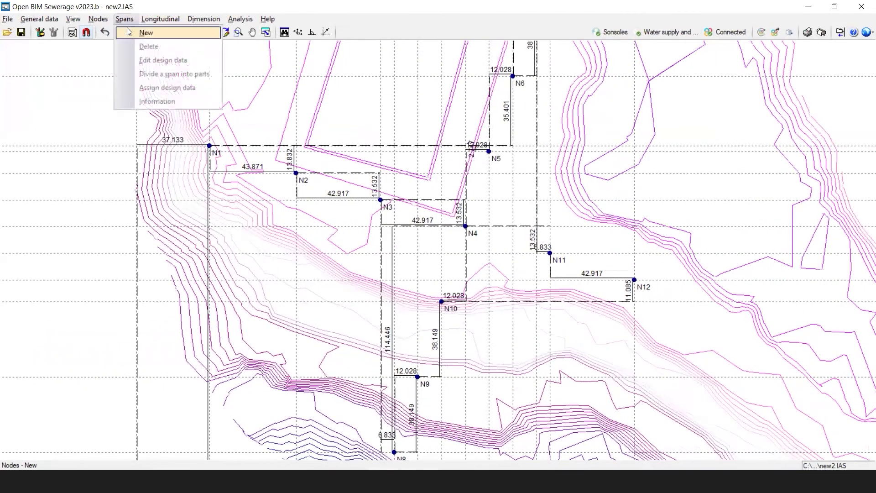
click(129, 33)
click(209, 146)
click(296, 173)
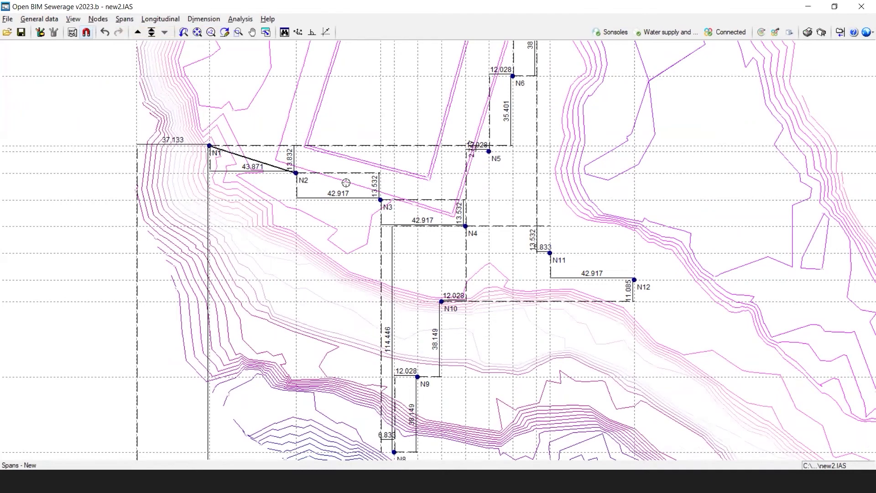
click(381, 199)
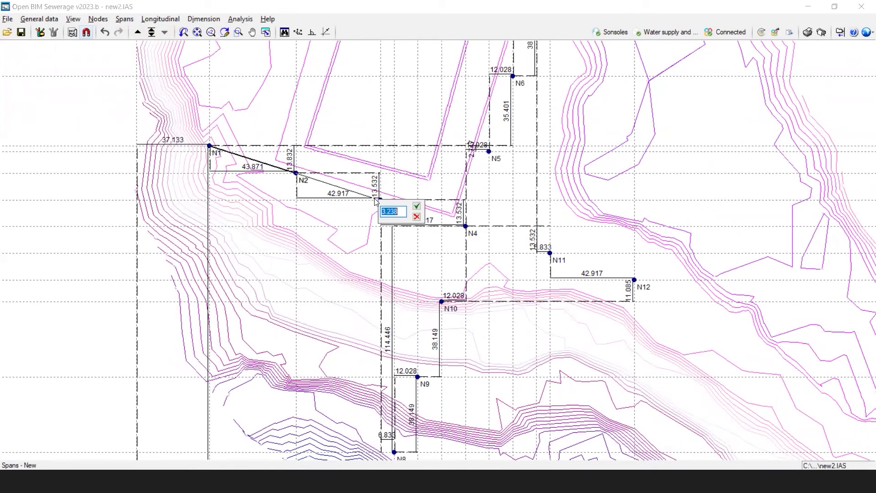
click(417, 217)
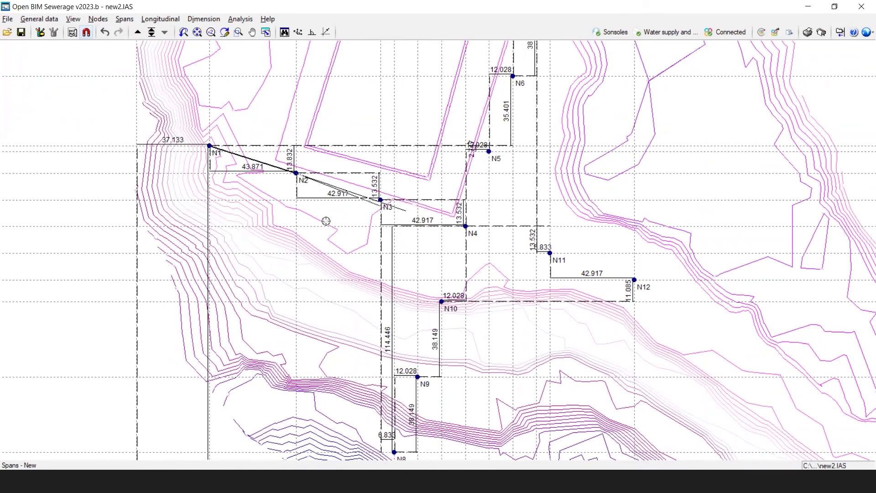
Step: Undo the spans drawn between nodes N1, N2 and N3
click(103, 34)
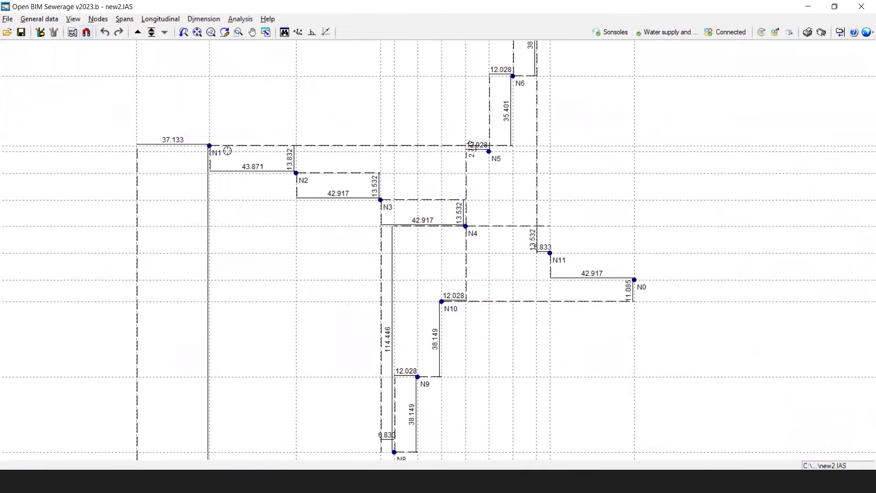
click(120, 32)
click(105, 33)
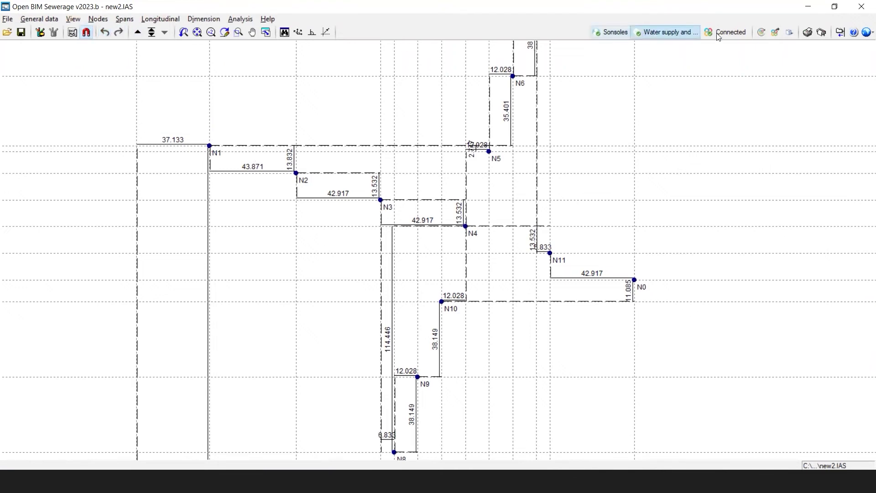
Step: Show the Quarry4 terrain in the 3D view and examine how the placed nodes sit on it
click(787, 33)
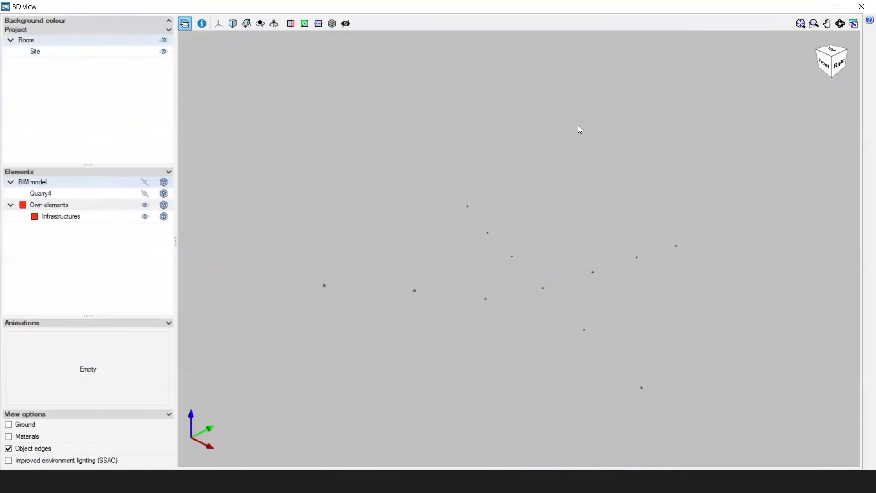
click(145, 193)
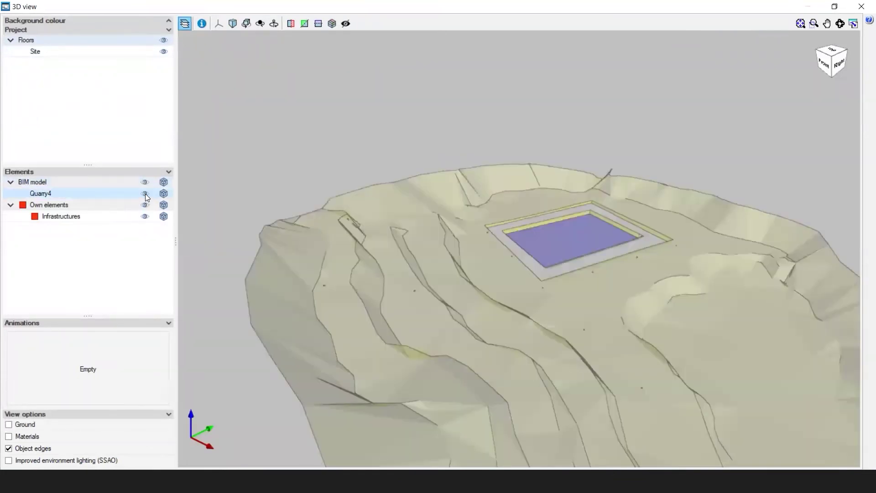
scroll(302, 179, down, 2)
scroll(301, 182, down, 5)
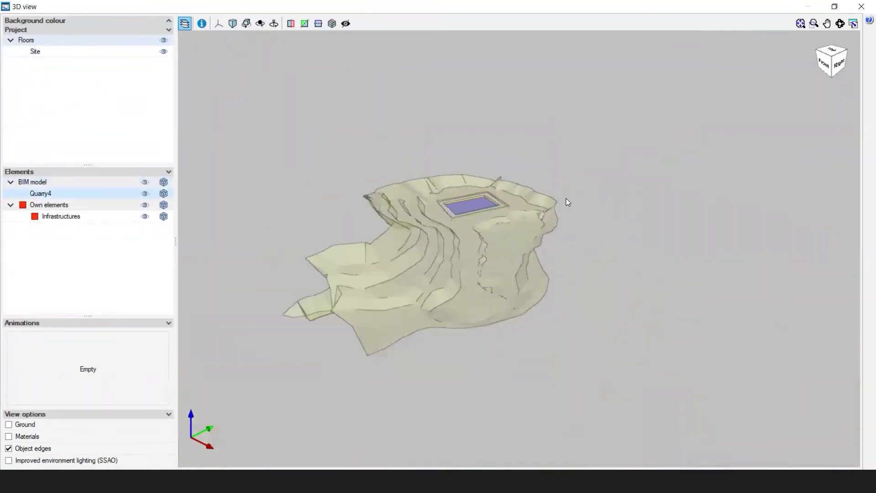
scroll(279, 189, up, 1)
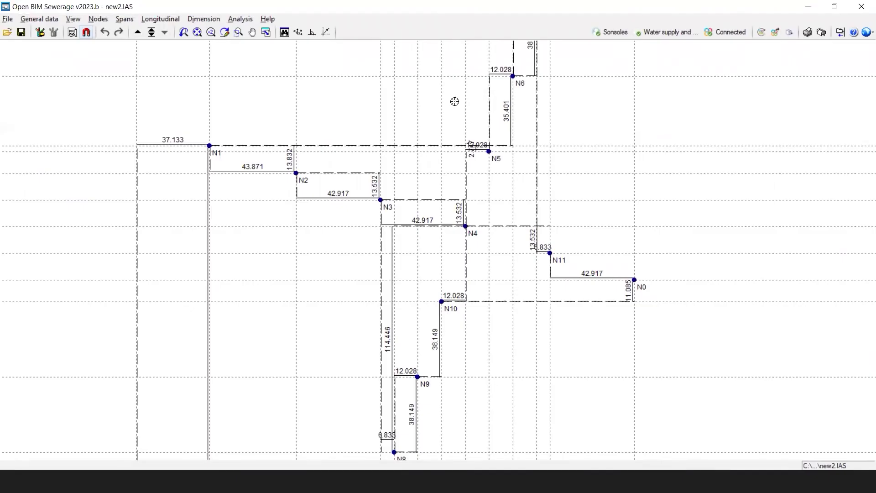
Step: Display the terrain contour lines in the plan view again
click(108, 20)
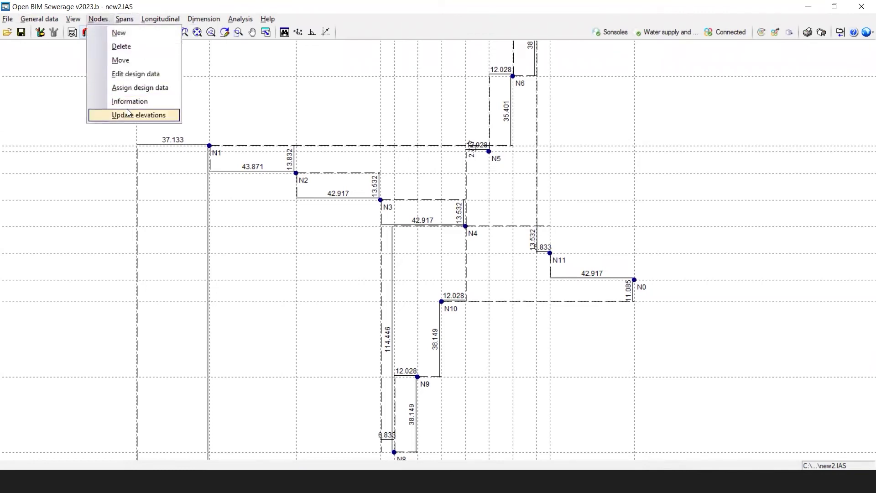
click(73, 19)
click(81, 47)
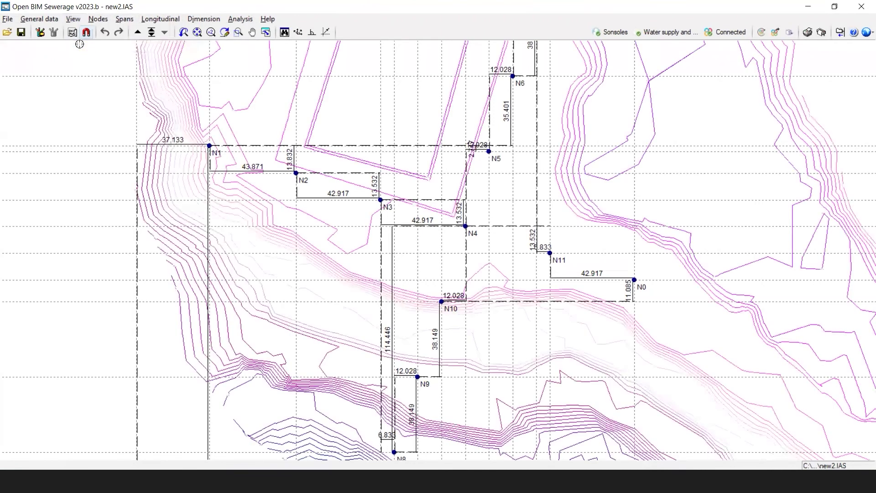
Step: Hide the topographic profile lines in the plan view and show them again
click(73, 19)
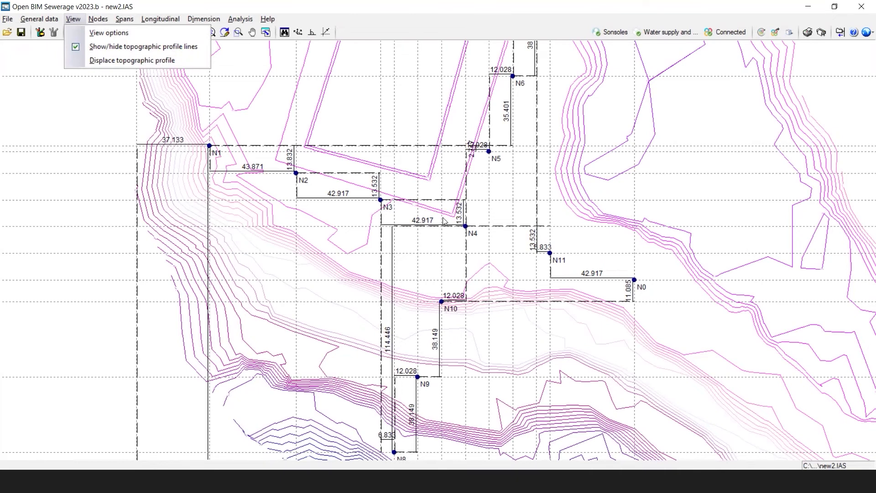
click(78, 46)
click(72, 19)
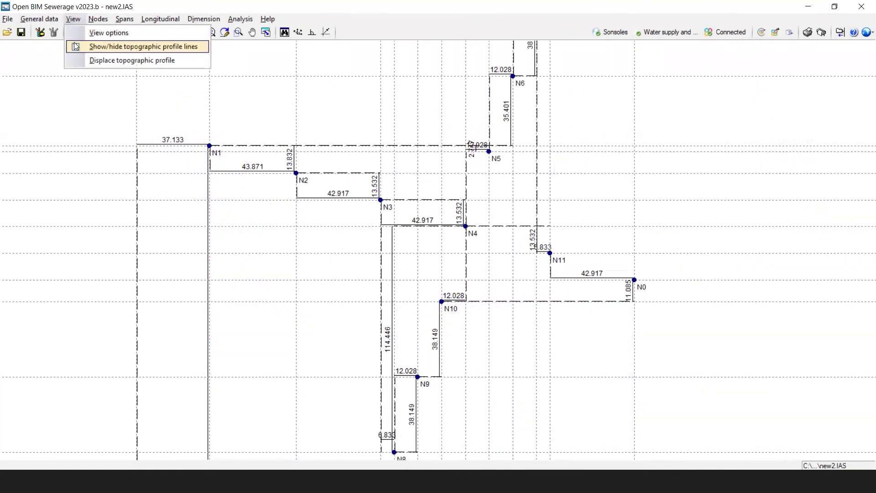
click(77, 47)
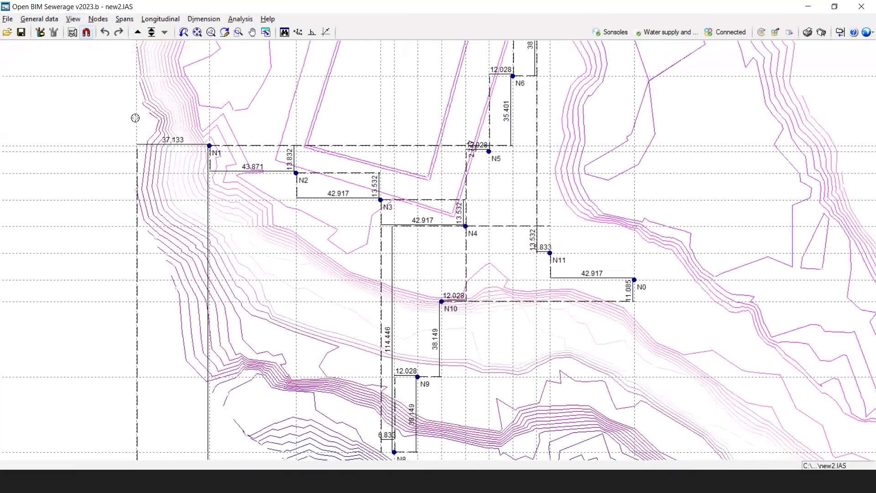
Step: Draw new spans from node N1 through N2 and N3 to N4
click(124, 18)
click(137, 33)
click(210, 146)
click(295, 173)
click(382, 200)
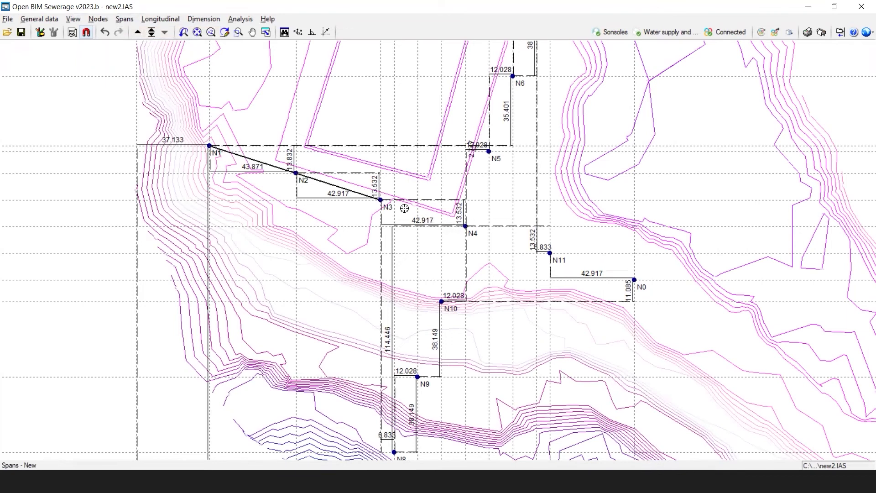
click(465, 225)
Step: Draw the spans of the crossing branch, linking N4 to N5, N6 and N7 and to N10, N9 and N8
click(465, 226)
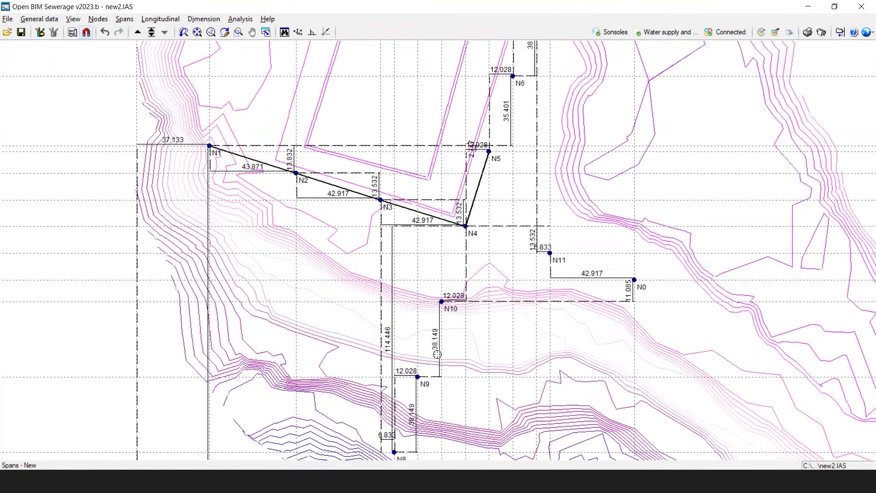
click(464, 225)
click(418, 376)
click(442, 301)
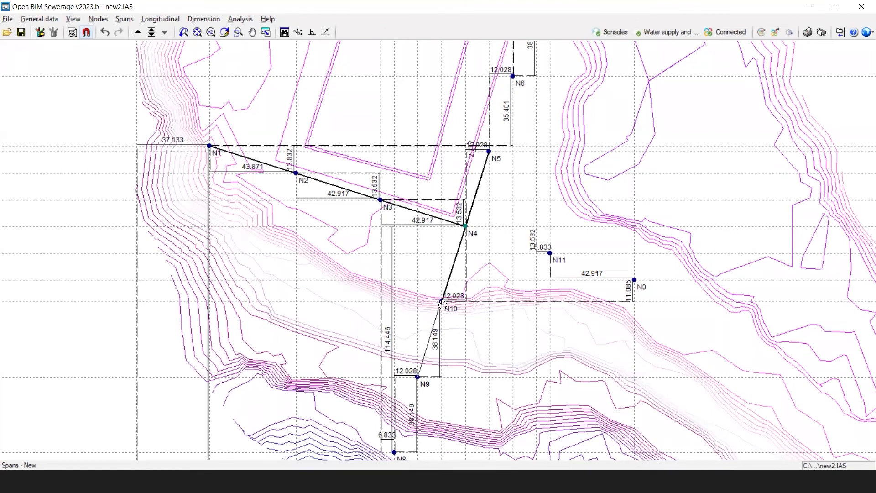
click(513, 75)
click(488, 152)
click(394, 452)
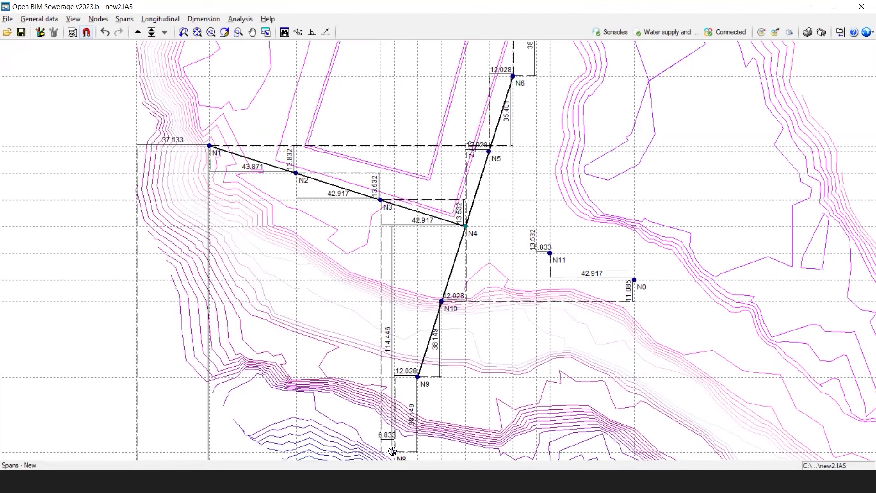
click(418, 376)
scroll(439, 312, down, 3)
click(487, 161)
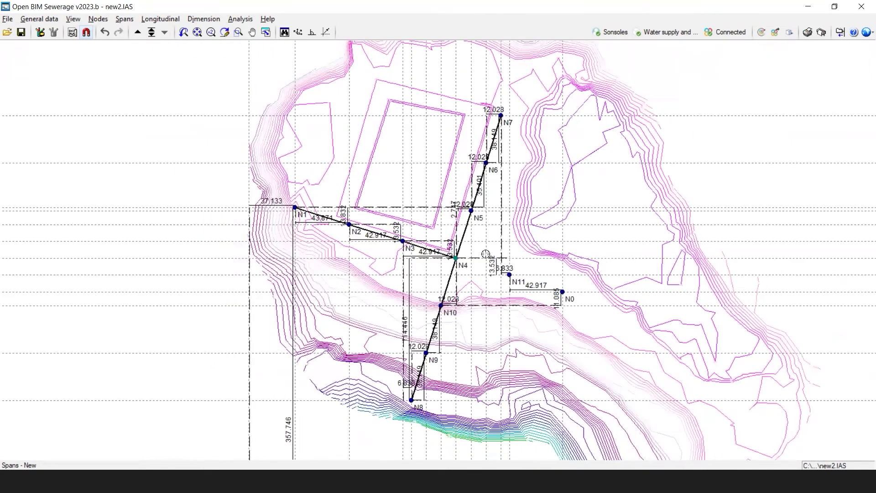
Step: Draw spans from node N4 through N11 to N0
click(456, 259)
click(509, 274)
click(562, 291)
scroll(353, 370, up, 1)
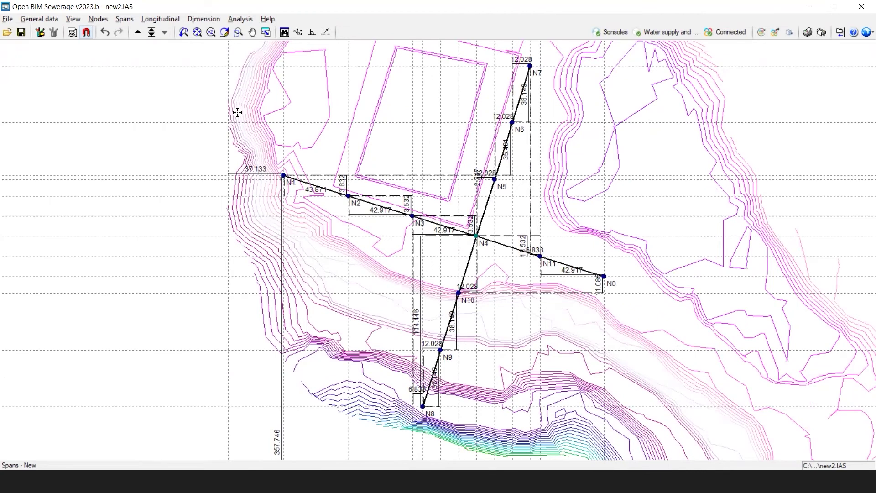
Step: Check the ground level and soil elevations in the design data of nodes N1 and N2
click(96, 20)
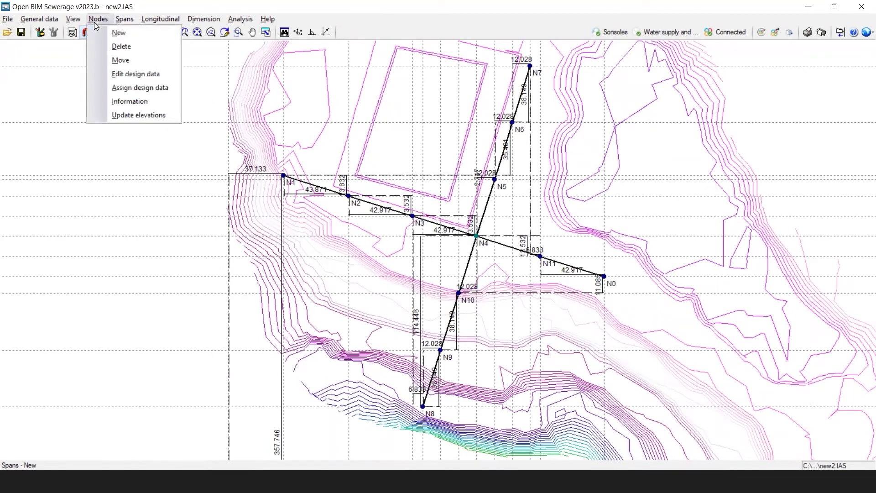
click(153, 73)
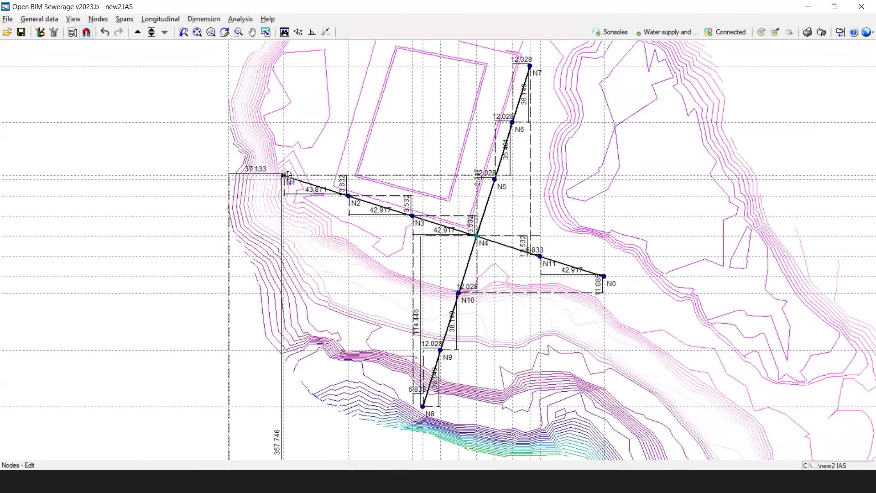
click(288, 175)
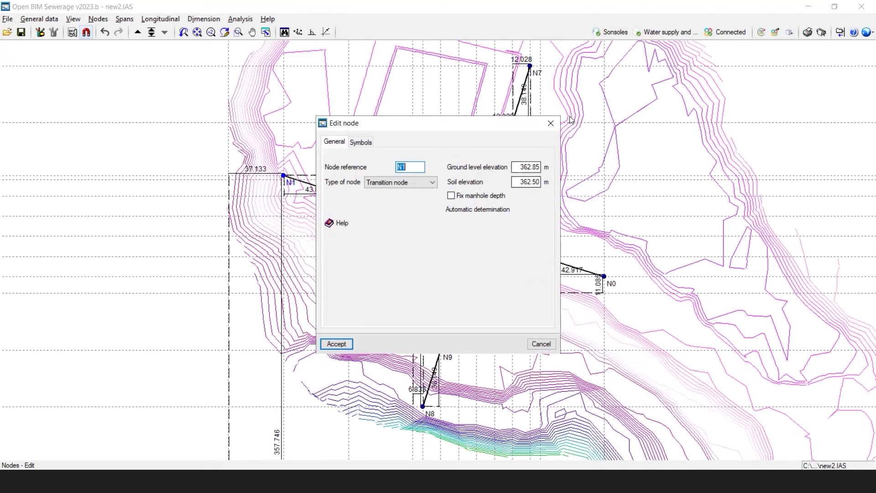
click(553, 127)
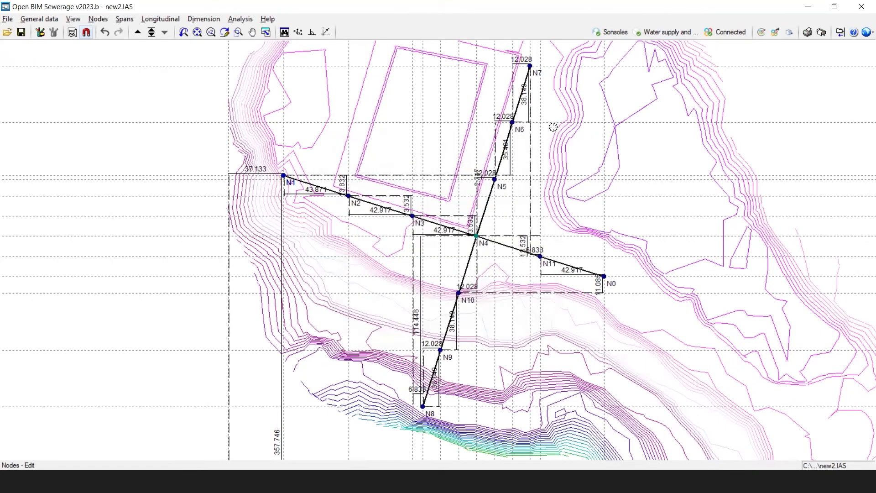
click(348, 197)
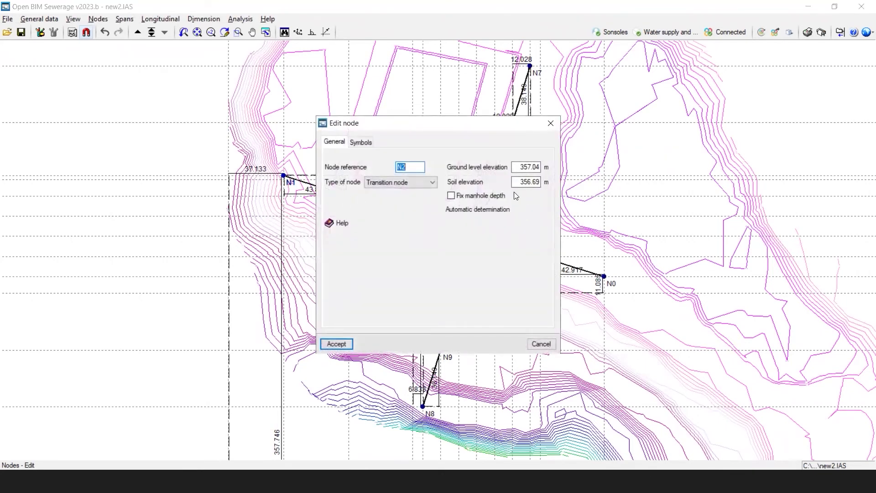
click(551, 123)
Step: Open the 3D view and compare the network with the Quarry4 terrain hidden, wireframe, solid and semi-transparent
click(790, 35)
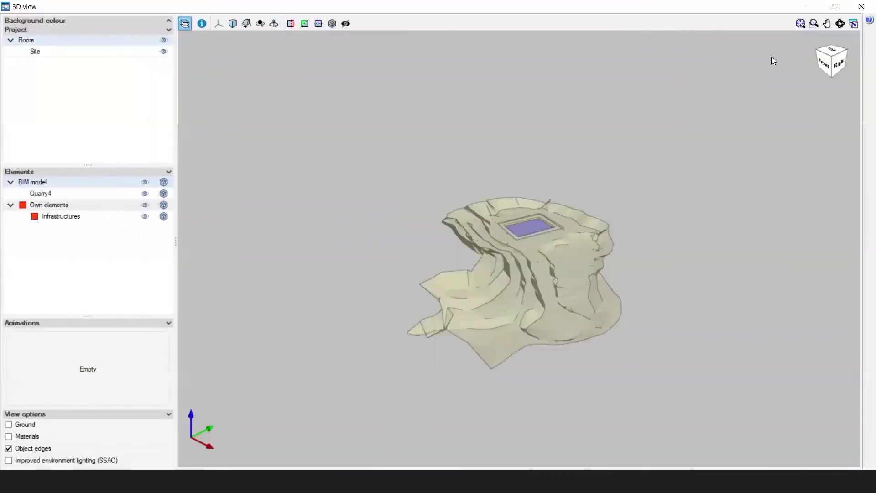
scroll(574, 245, up, 5)
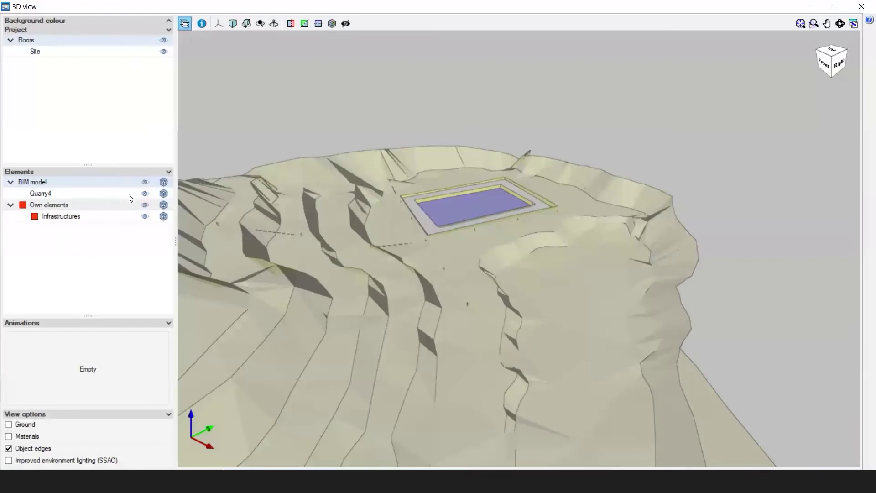
click(144, 193)
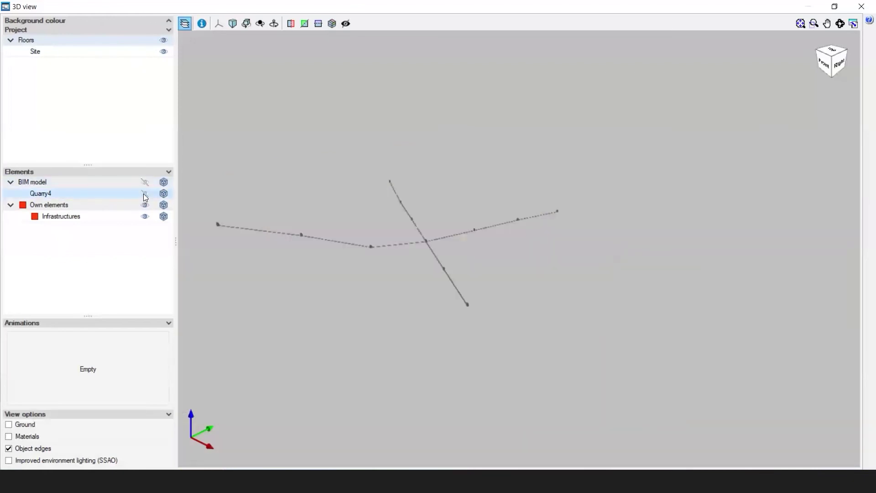
click(144, 194)
click(163, 193)
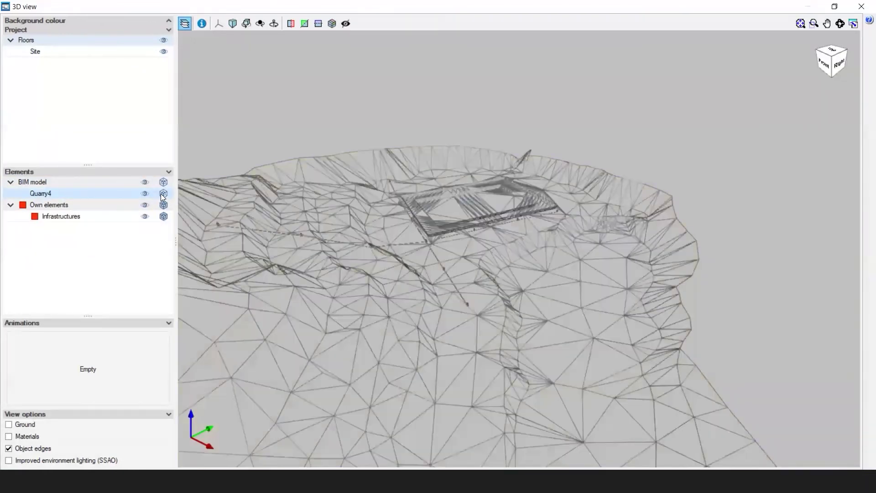
click(163, 194)
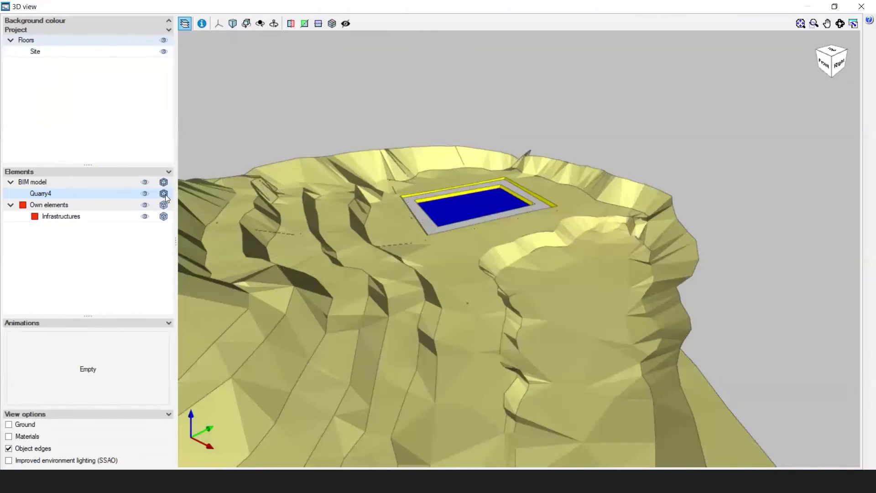
click(163, 194)
Step: Examine how the manholes and spans follow the semi-transparent Quarry4 terrain, and close the 3D view
scroll(404, 305, up, 1)
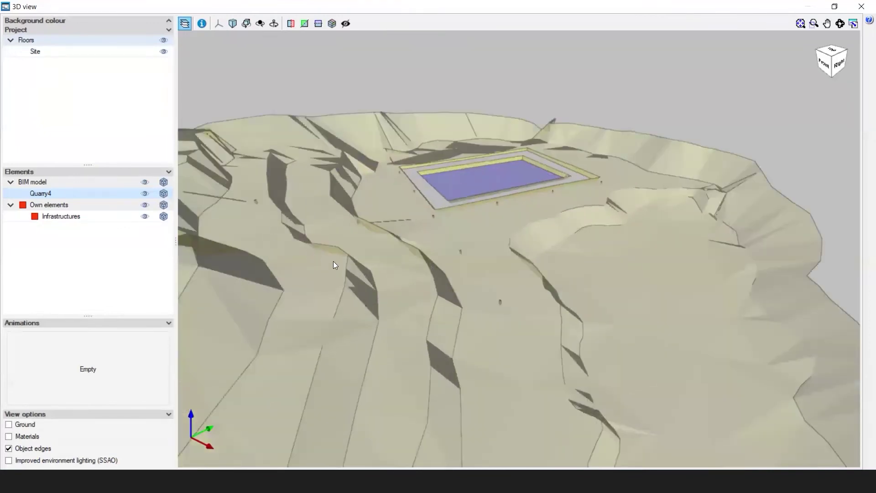
scroll(293, 208, down, 1)
scroll(244, 198, up, 4)
scroll(516, 321, up, 2)
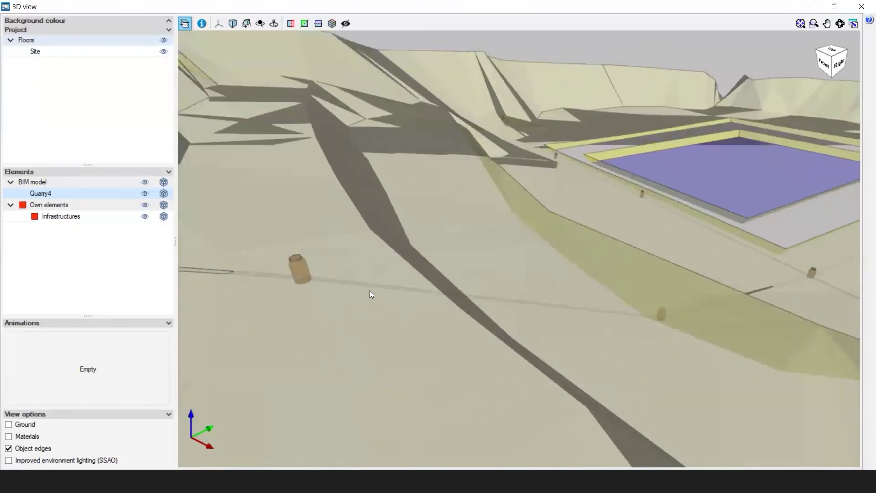
scroll(283, 265, down, 3)
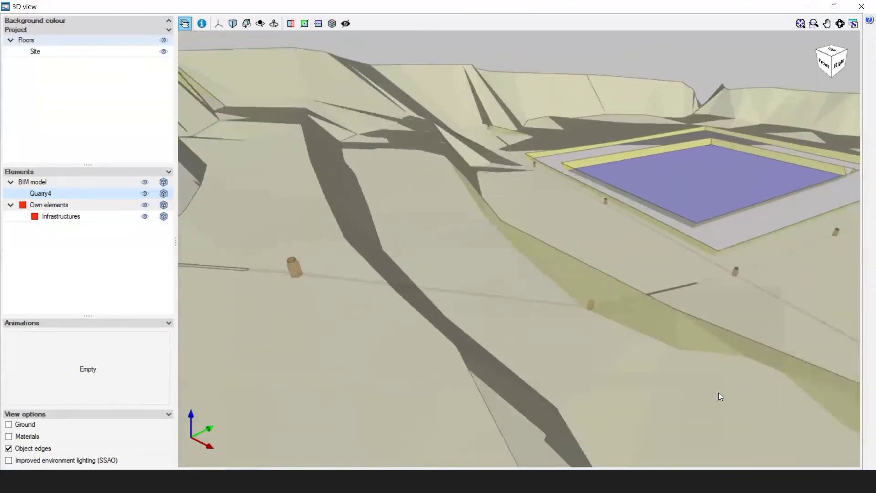
scroll(569, 310, down, 1)
scroll(428, 290, down, 2)
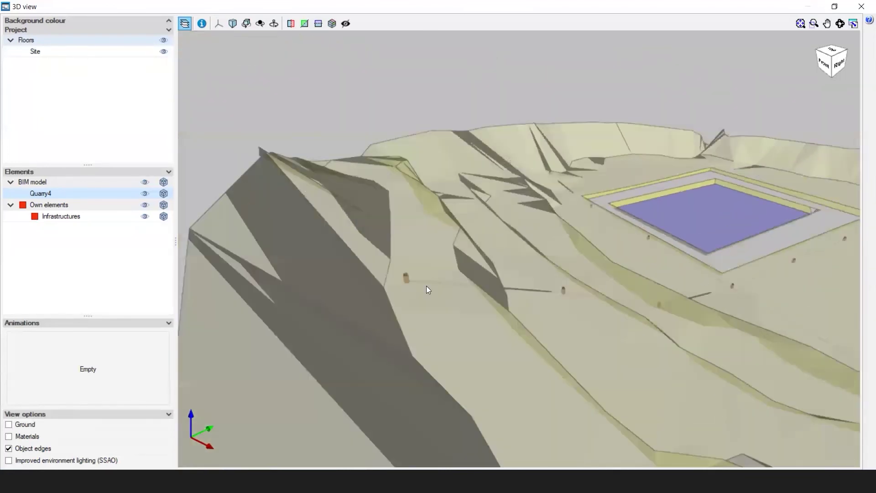
scroll(473, 294, up, 5)
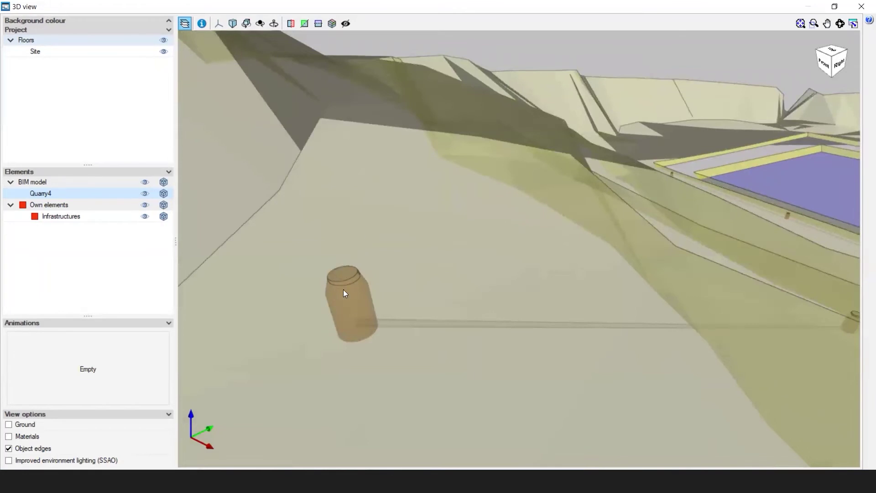
scroll(331, 281, down, 5)
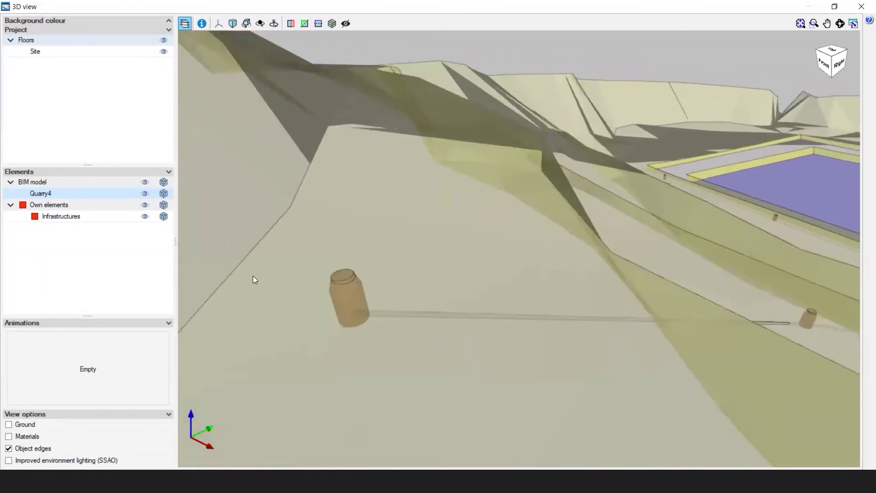
scroll(223, 284, down, 3)
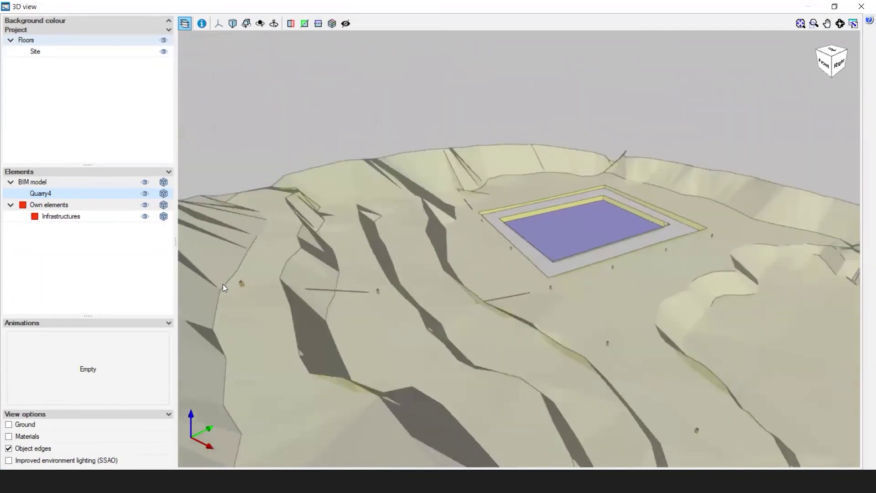
scroll(537, 248, down, 3)
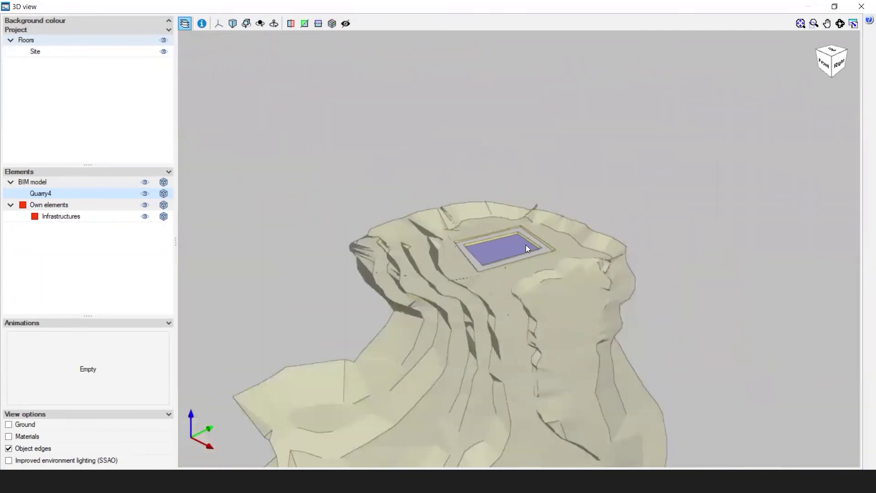
scroll(468, 262, up, 3)
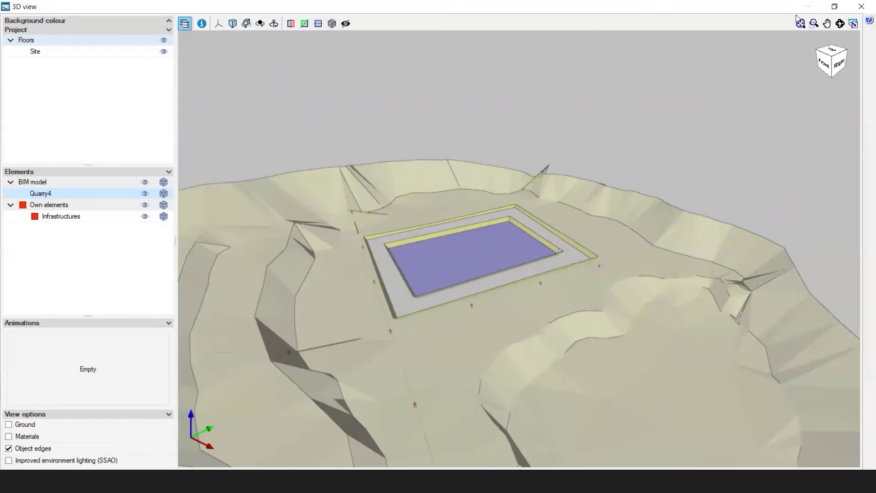
click(862, 9)
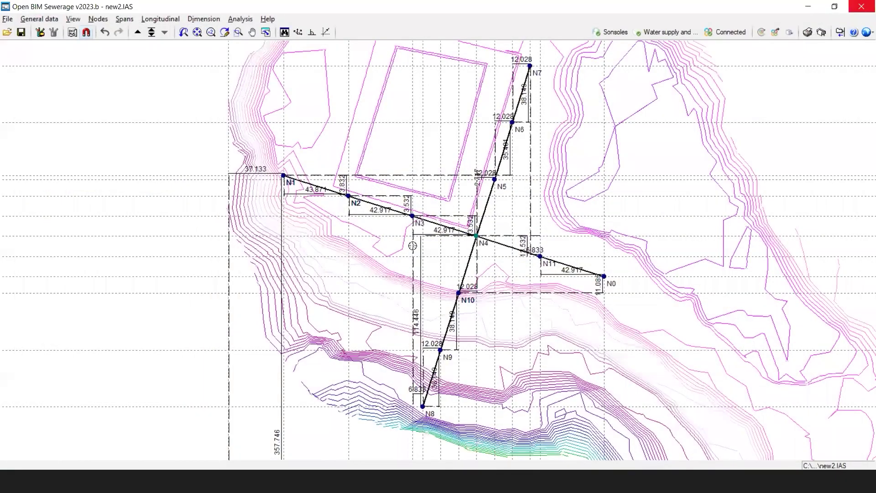
Step: Load the program's sample jobs from the file manager without recovering the original, and open example.IAS
scroll(413, 246, down, 1)
scroll(312, 330, down, 1)
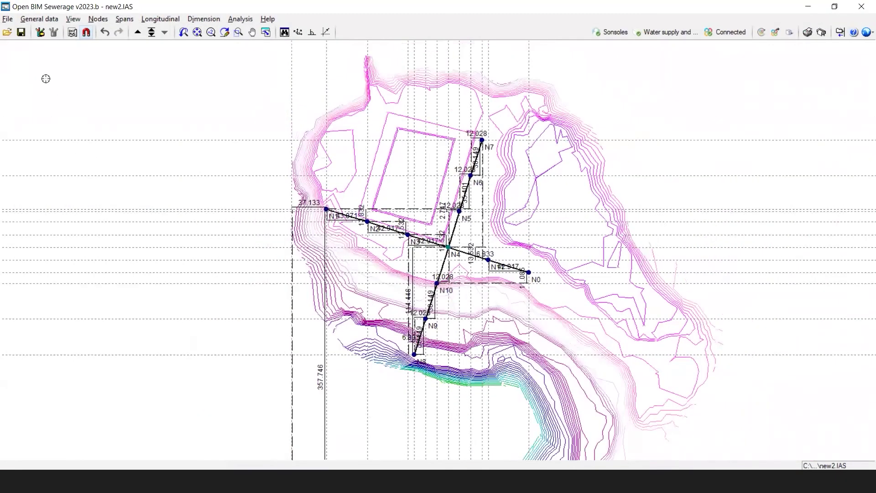
click(7, 19)
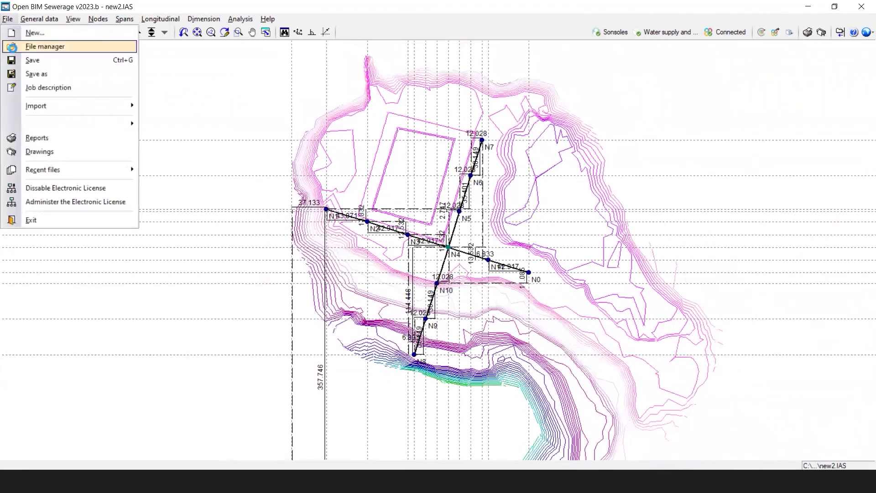
click(45, 46)
click(354, 32)
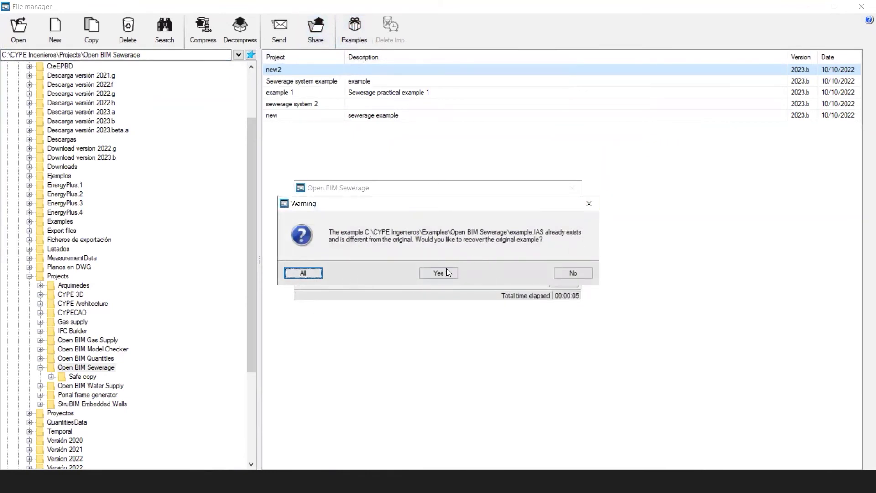
click(560, 274)
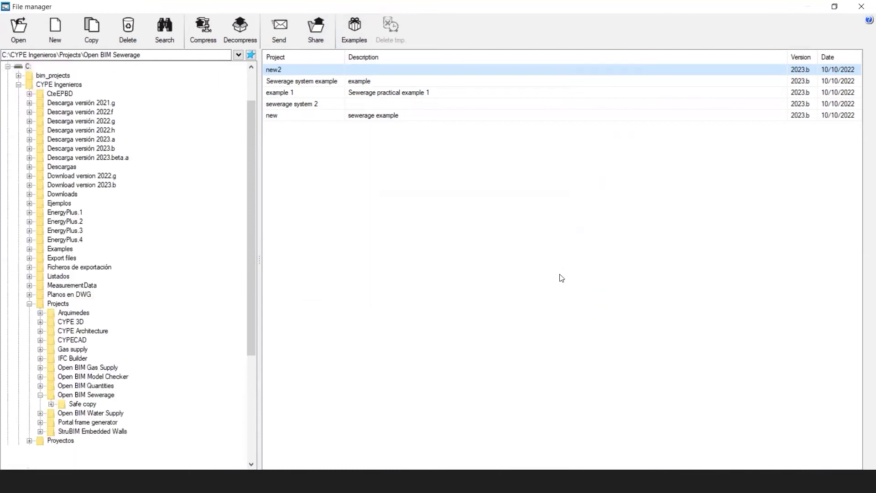
double_click(370, 71)
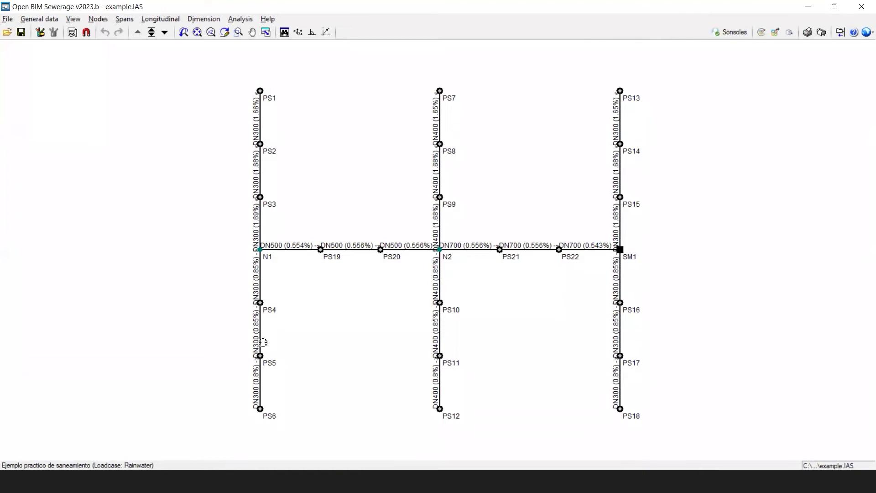
scroll(144, 256, down, 1)
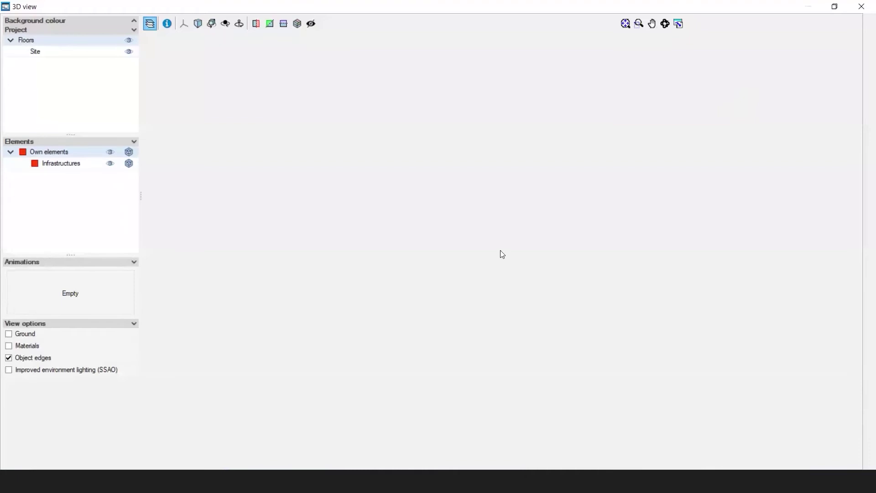
Step: Examine the example job's manholes and pipe spans in the 3D view, and close the view
scroll(368, 195, up, 2)
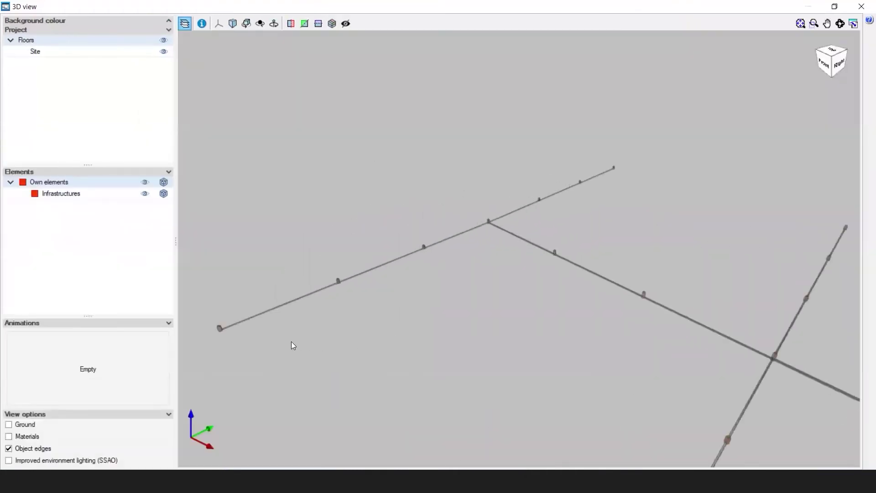
scroll(293, 345, down, 5)
scroll(373, 350, down, 3)
scroll(228, 350, up, 6)
scroll(456, 208, up, 4)
scroll(458, 273, down, 5)
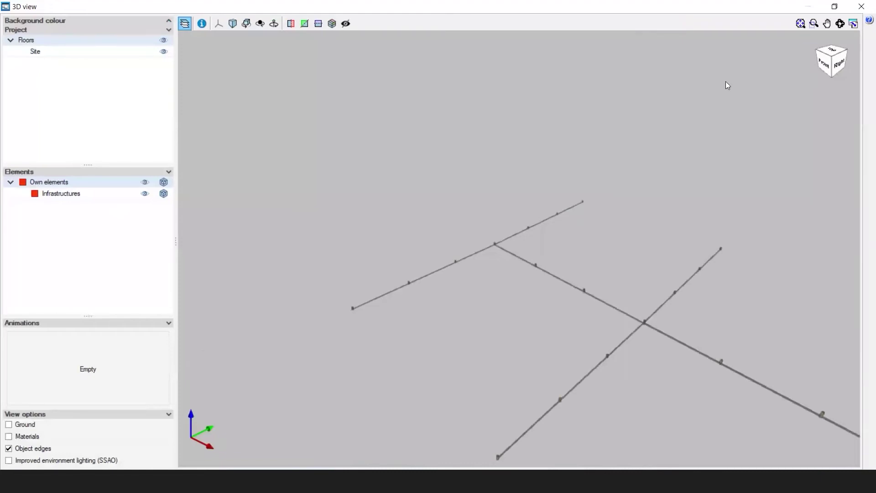
click(862, 6)
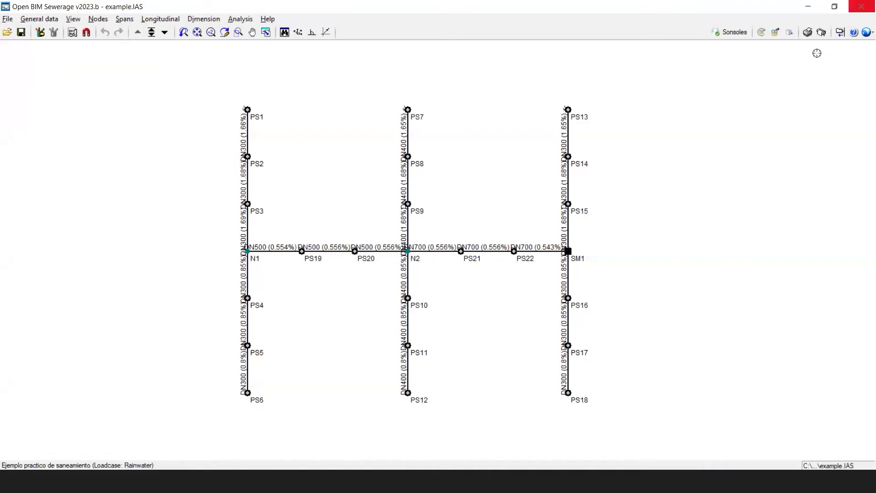
Step: Analyse the example network, read the analysis summary for Wastewater and Wastewater+Rainwater, and close the results
click(232, 19)
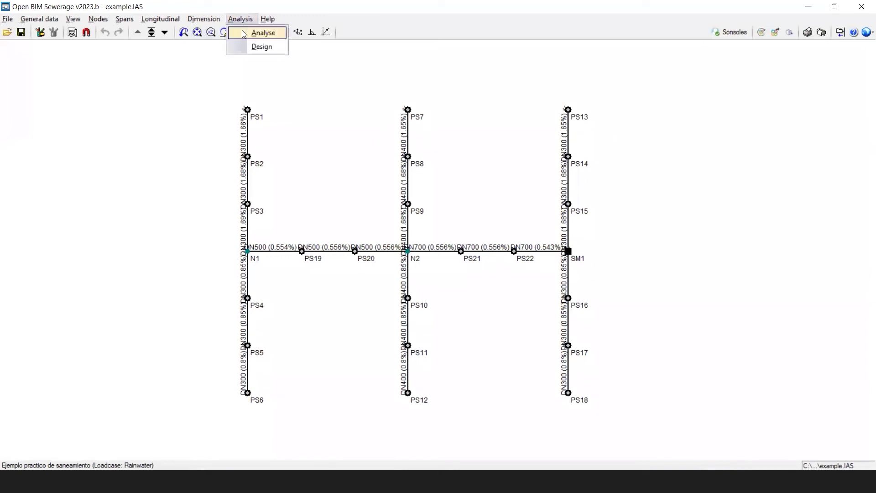
click(243, 33)
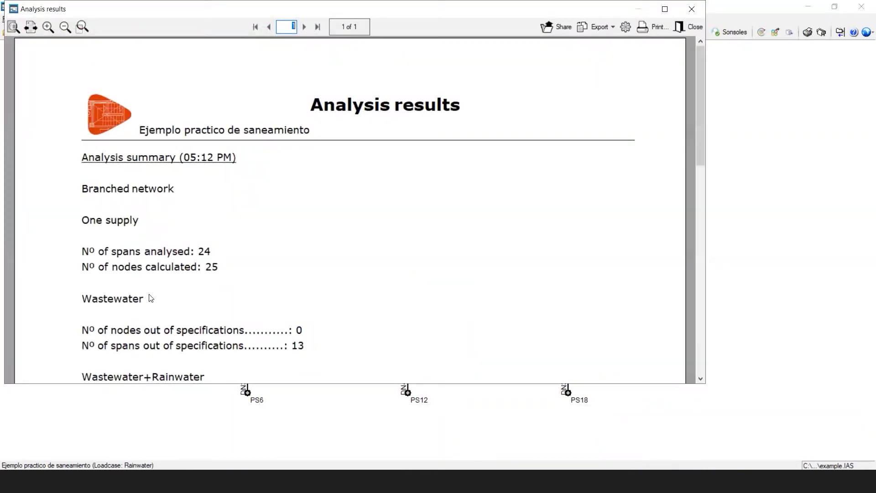
scroll(313, 253, down, 3)
scroll(313, 252, up, 3)
scroll(313, 253, down, 3)
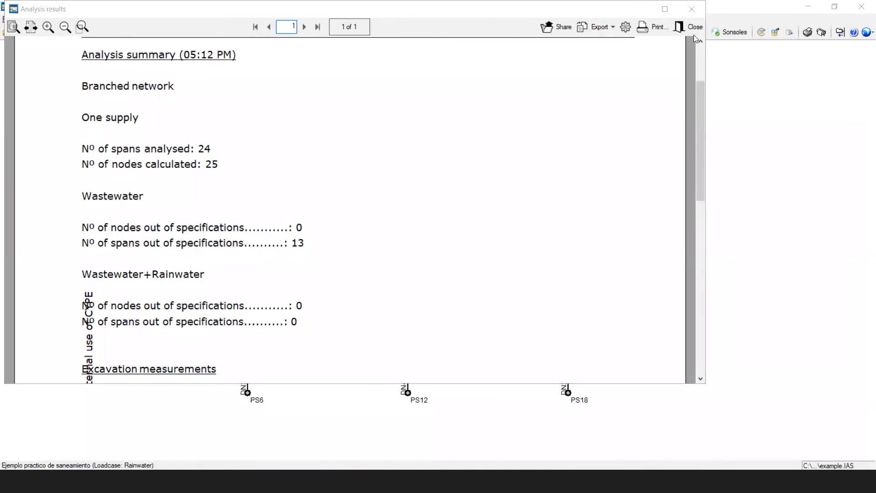
click(661, 123)
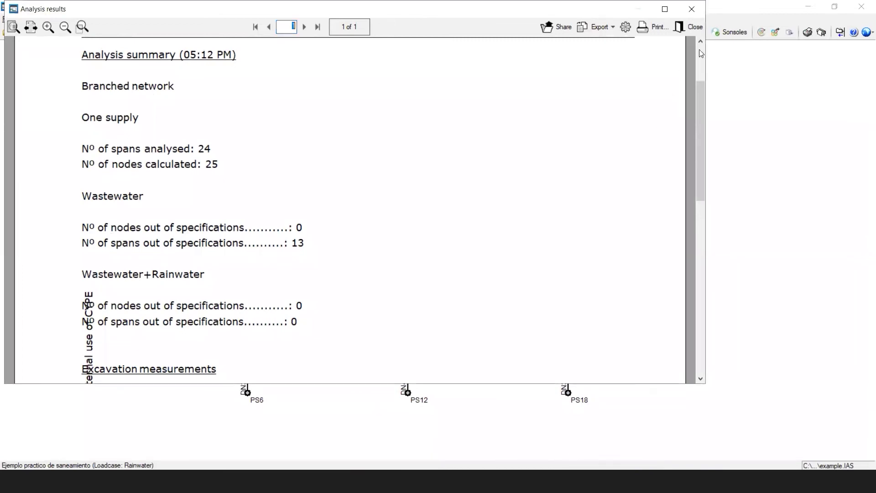
click(686, 27)
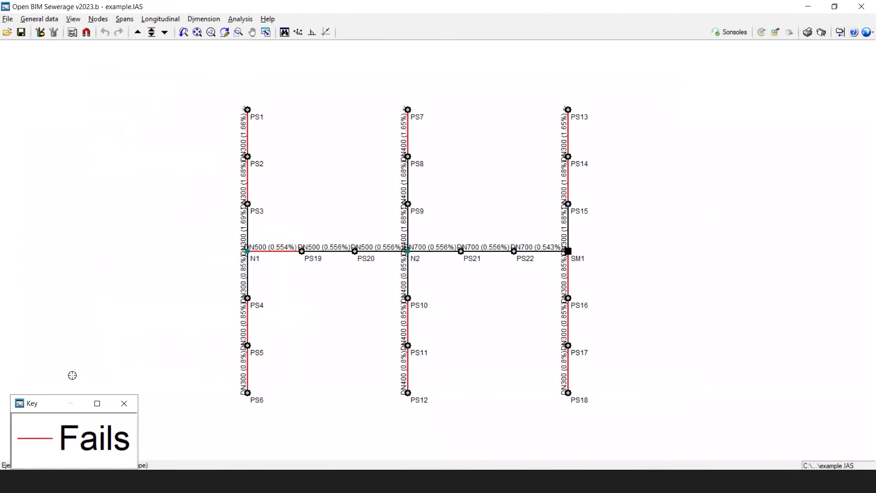
Step: Display the Wastewater+Rainwater combination, move the key beside the network, and examine the flow directions around node N2
drag(51, 405, 55, 350)
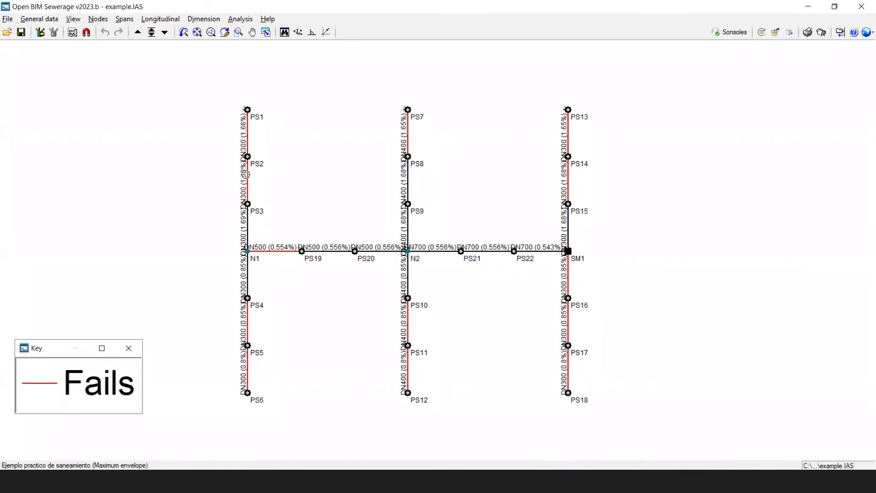
click(164, 33)
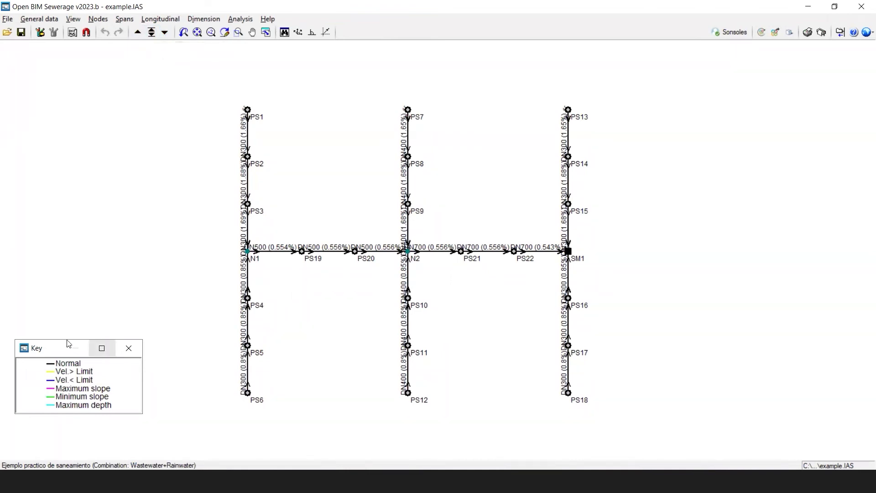
drag(52, 350, 110, 176)
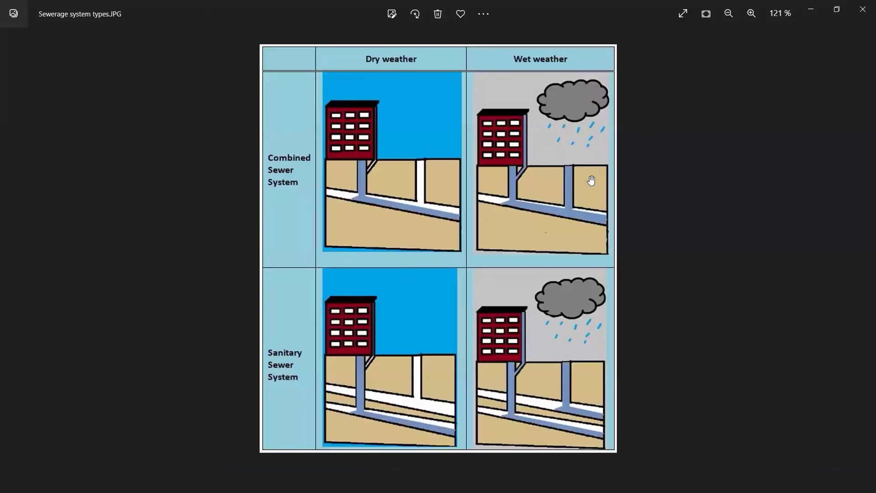
click(811, 9)
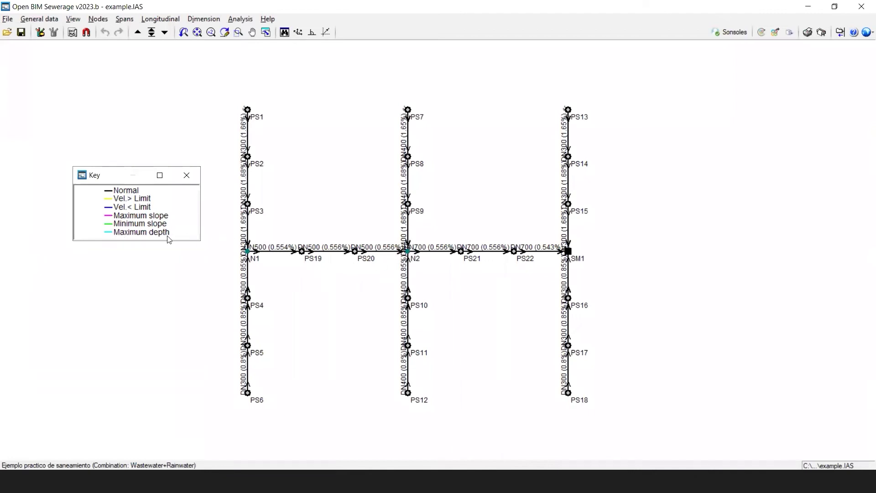
scroll(405, 260, up, 2)
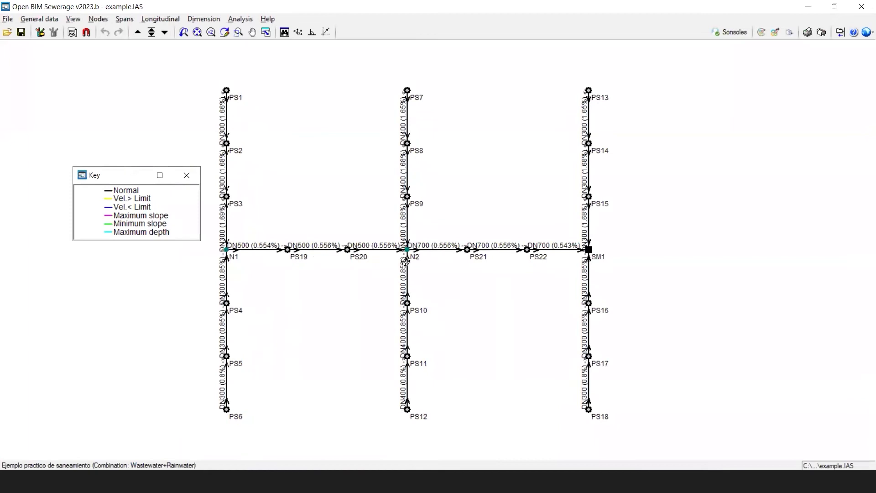
scroll(409, 253, up, 2)
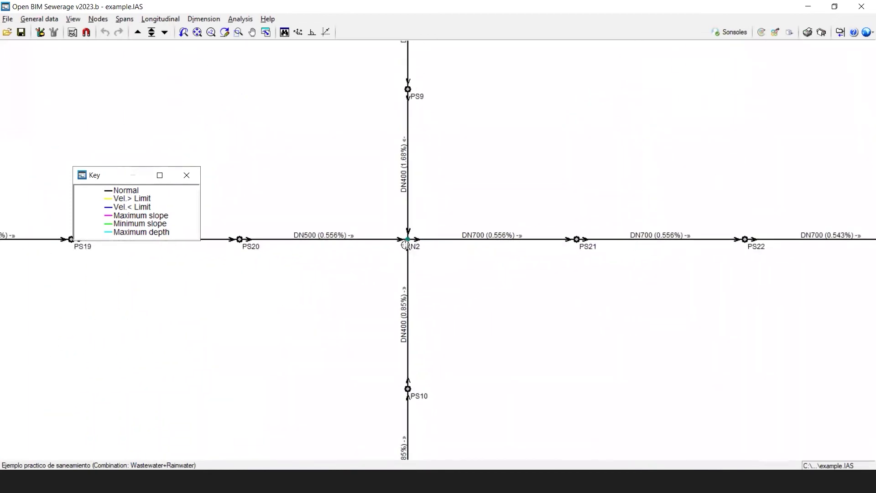
scroll(409, 256, down, 2)
scroll(409, 256, down, 2)
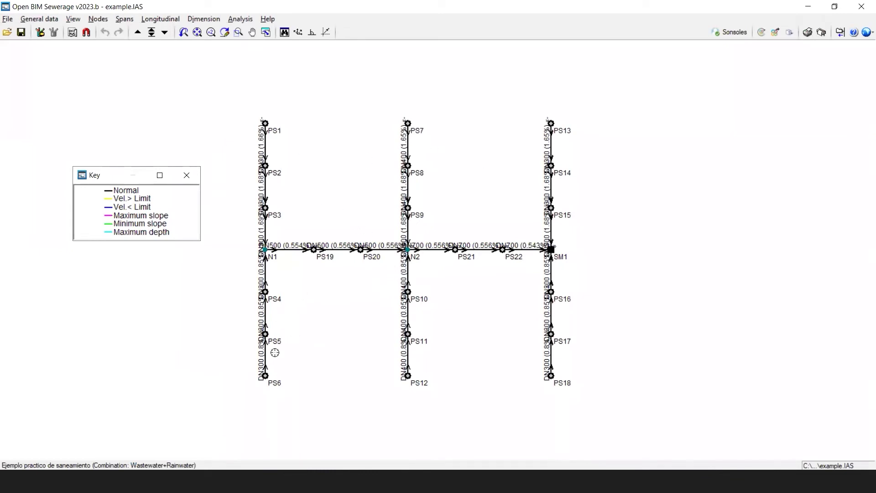
Step: Display the Wastewater combination and compare it with the dry and wet weather cases in the Sewerage system types.JPG picture
click(164, 33)
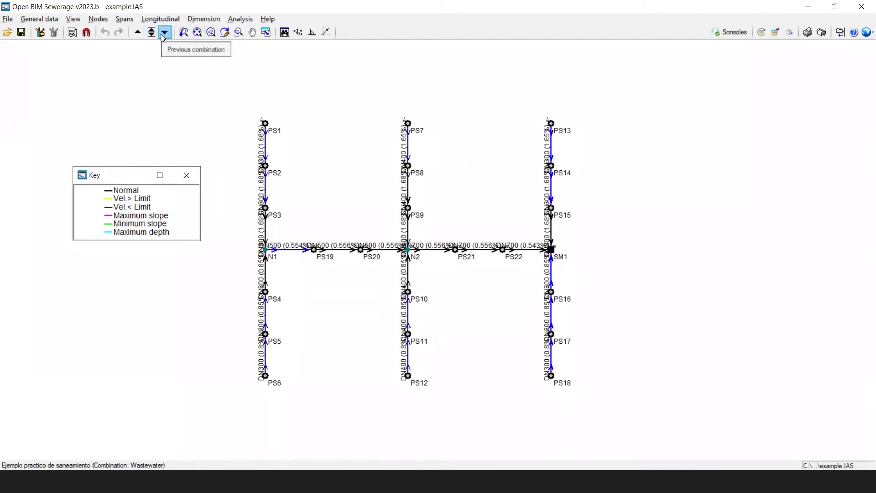
click(353, 481)
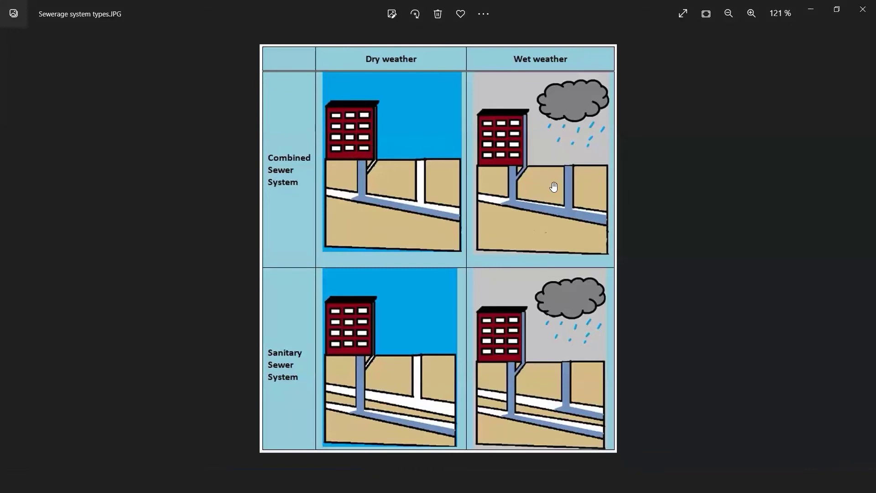
click(812, 8)
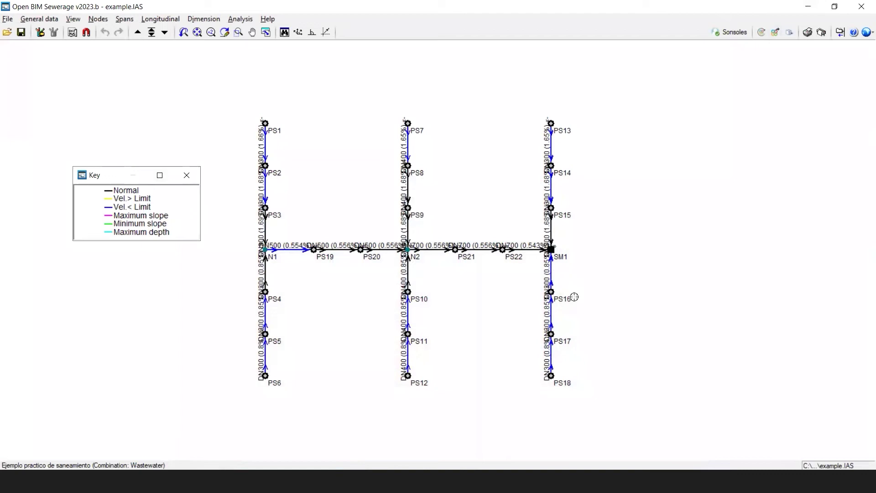
Step: Open the longitudinal section from PS2 to SM1 and examine its water level for the Wastewater combination
click(181, 23)
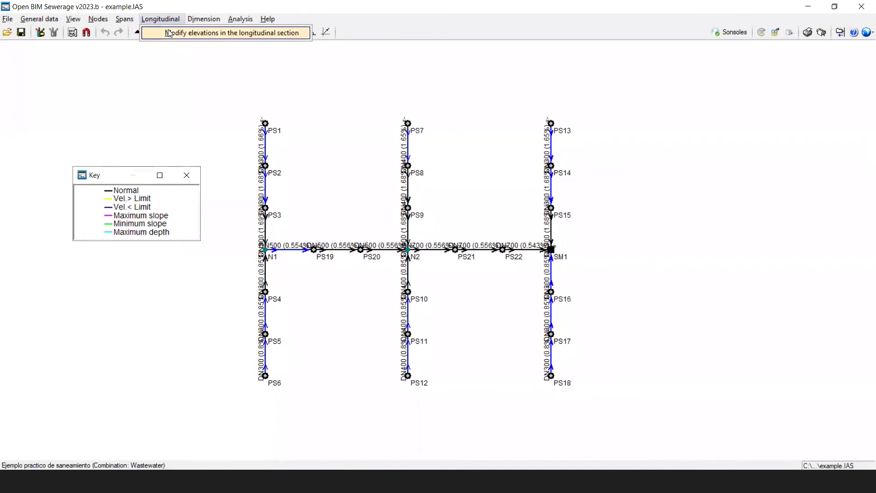
click(169, 33)
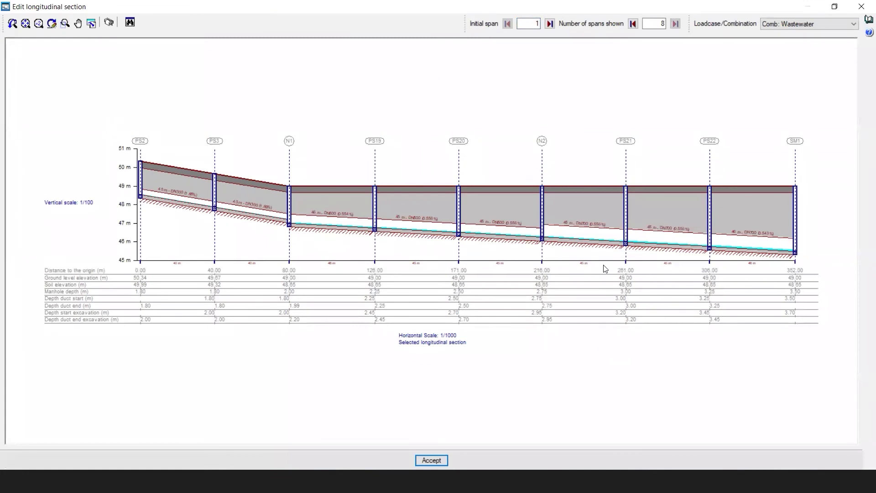
scroll(558, 199, up, 1)
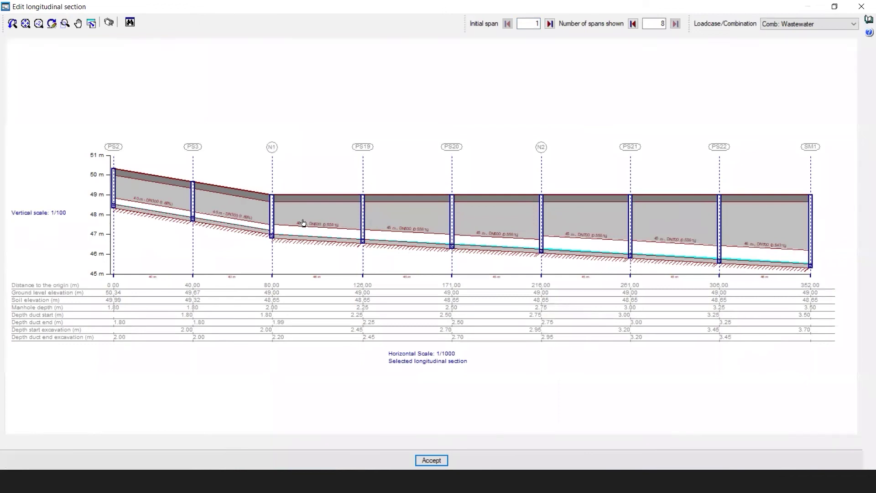
scroll(304, 222, up, 3)
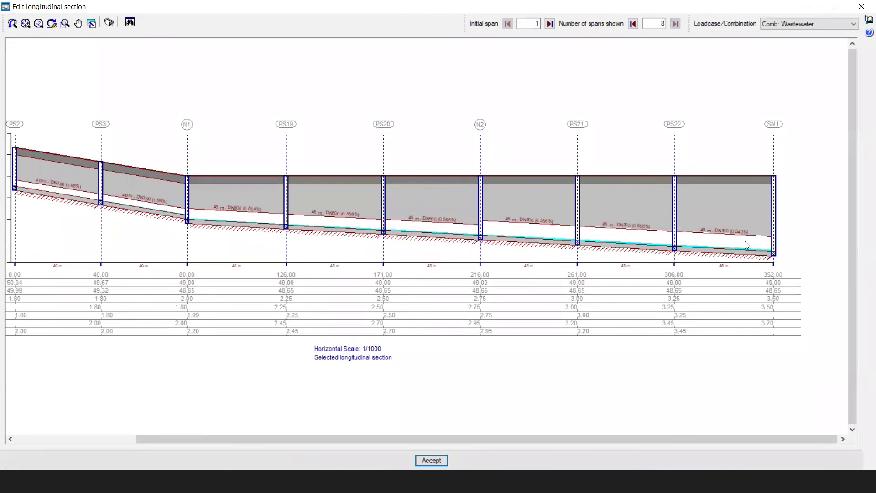
Step: Examine the longitudinal section under the Wastewater+Rainwater combination, and close the section and the colour key
click(808, 23)
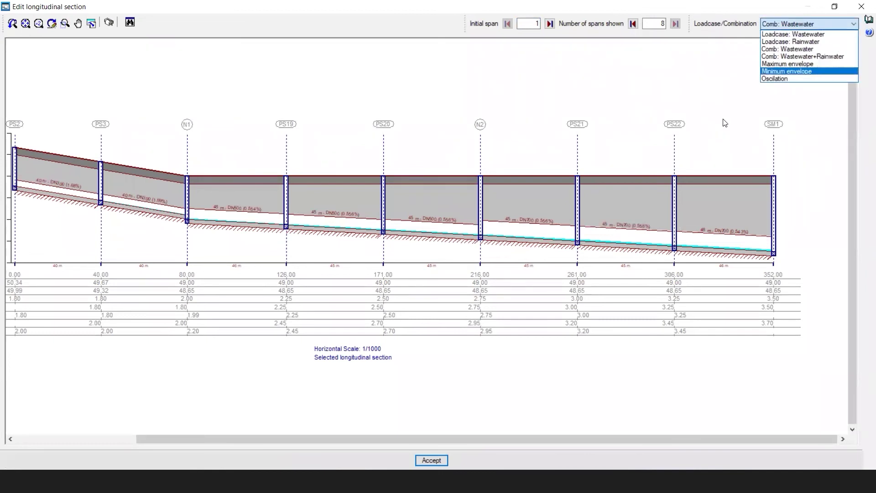
click(811, 56)
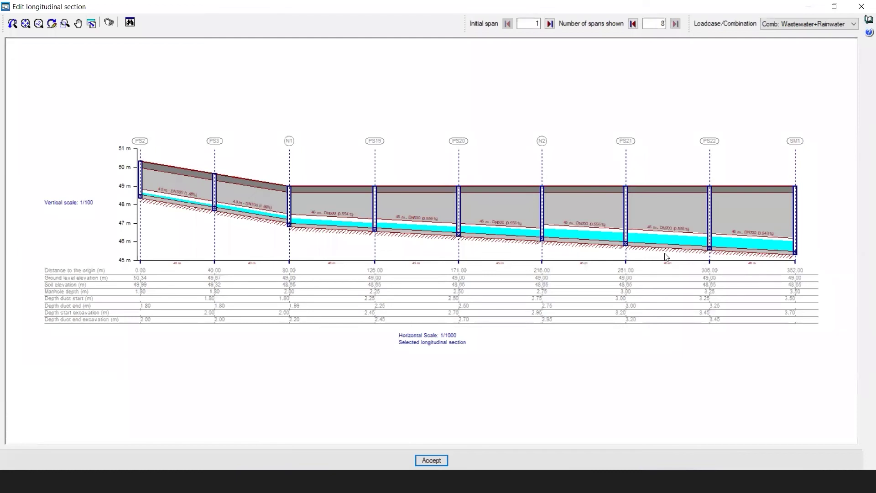
scroll(206, 252, up, 1)
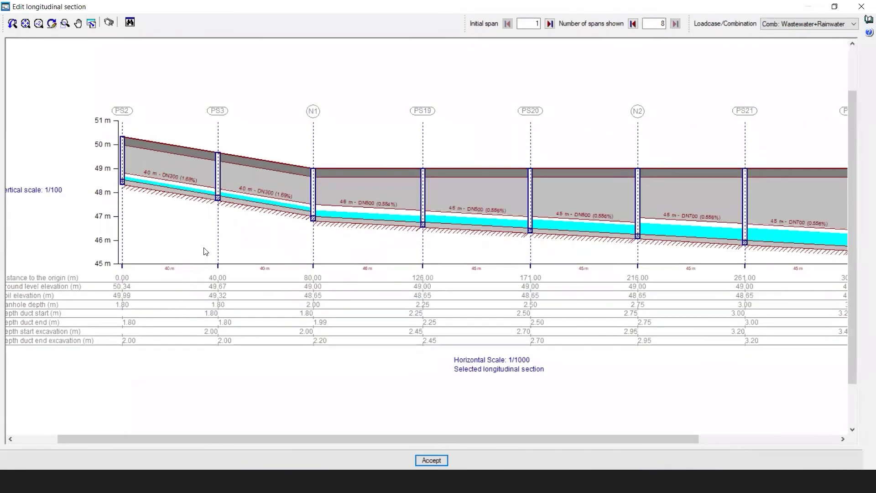
scroll(204, 252, down, 2)
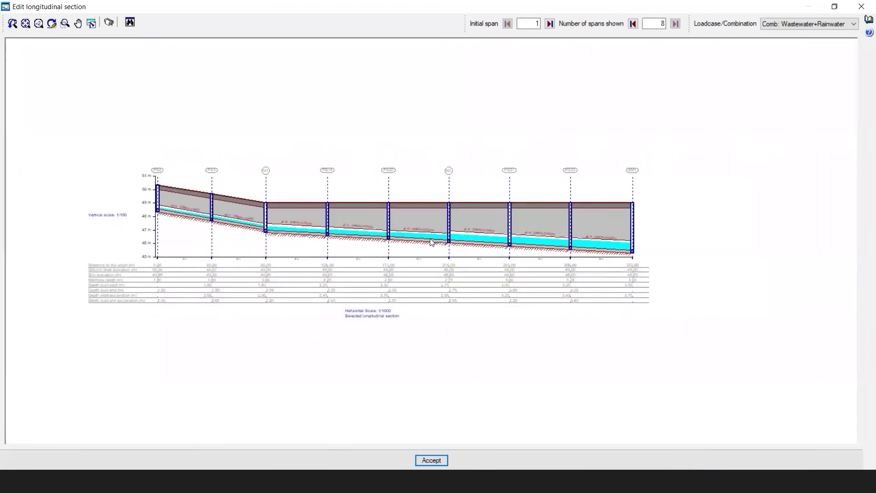
click(864, 7)
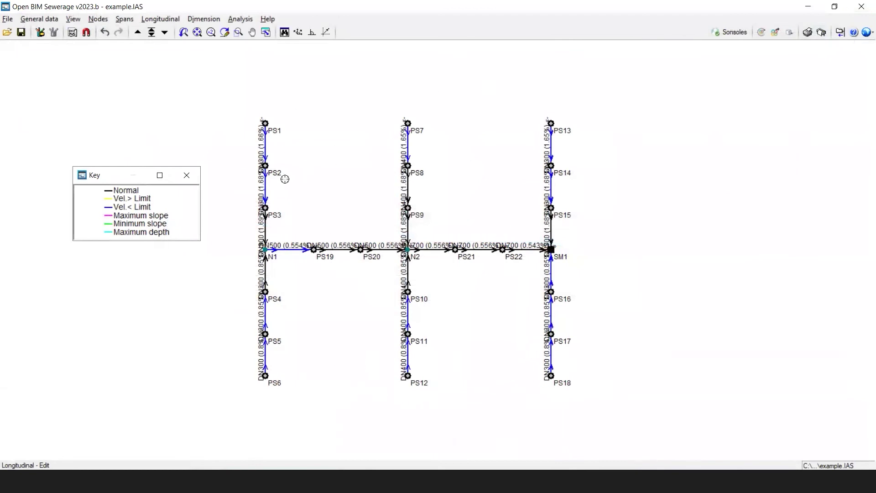
click(188, 177)
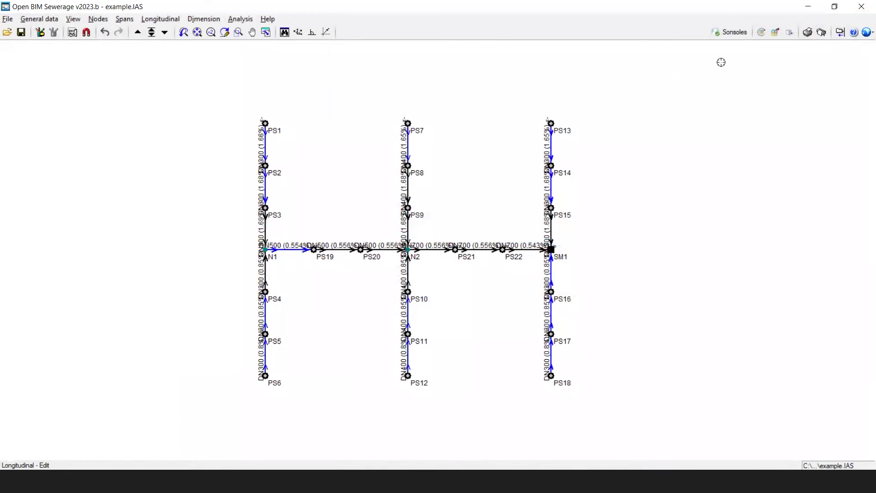
Step: Generate the general design report of the installation with all its sections included
click(807, 33)
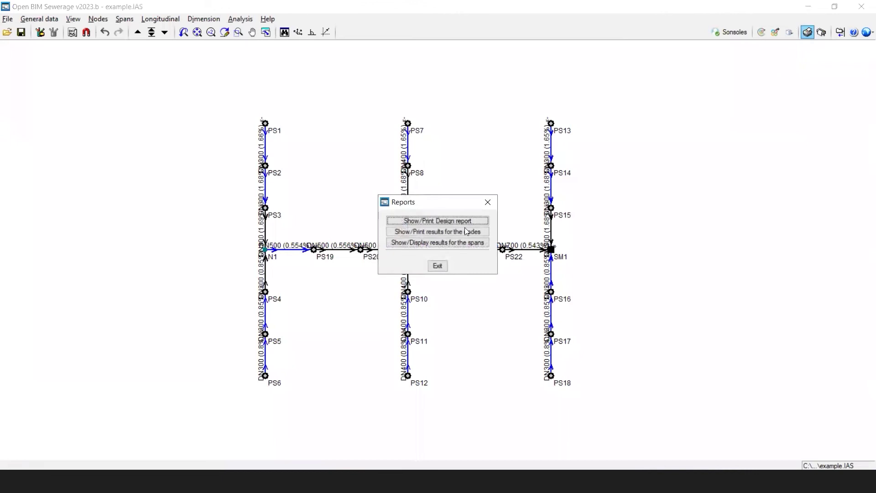
click(454, 222)
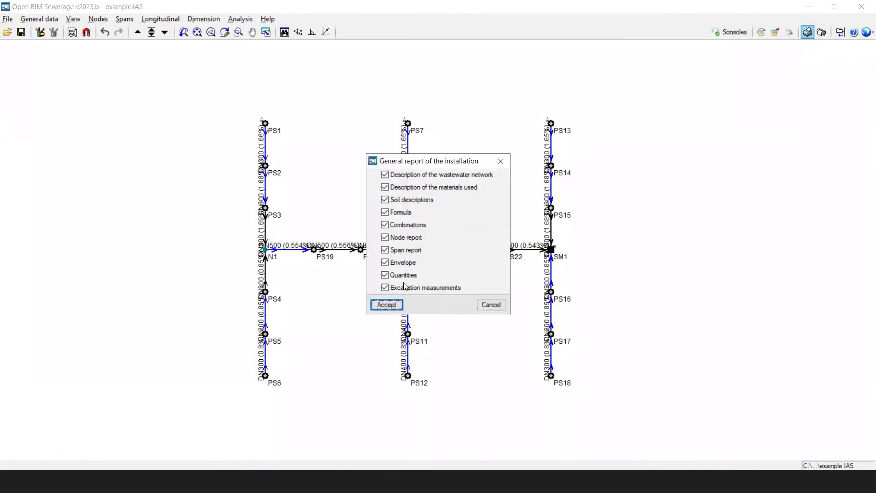
click(387, 305)
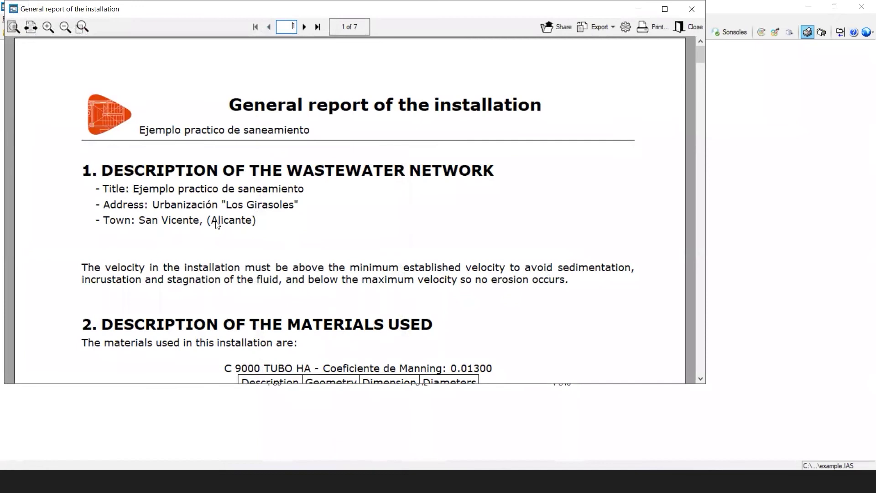
Step: Examine the general report from the network description, materials, soils and formula through the combinations, node report and span report
scroll(219, 225, down, 3)
scroll(220, 224, down, 3)
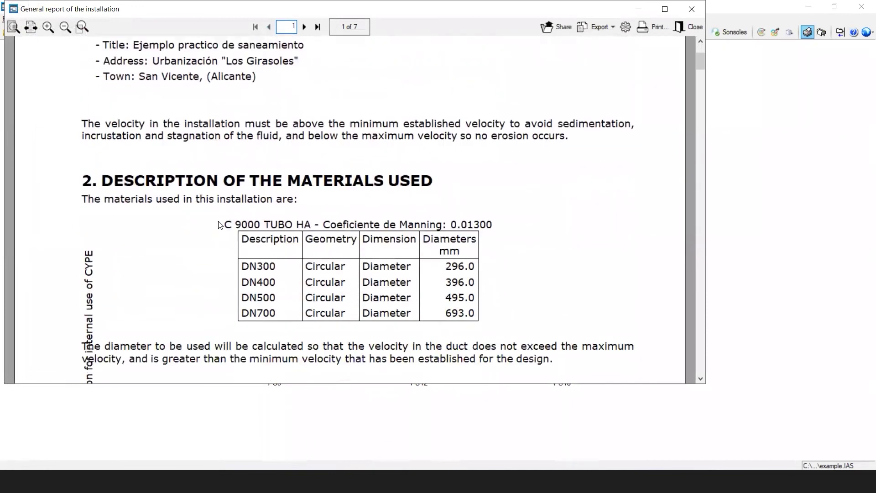
scroll(221, 228, down, 15)
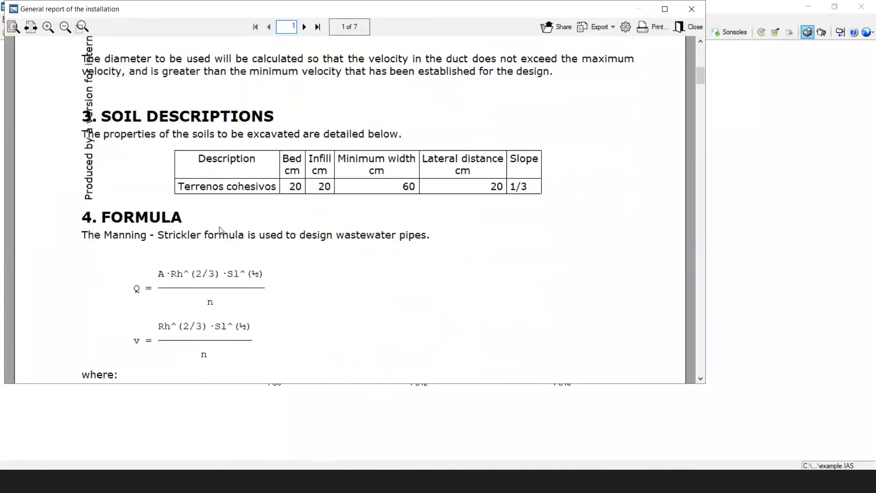
scroll(219, 226, down, 17)
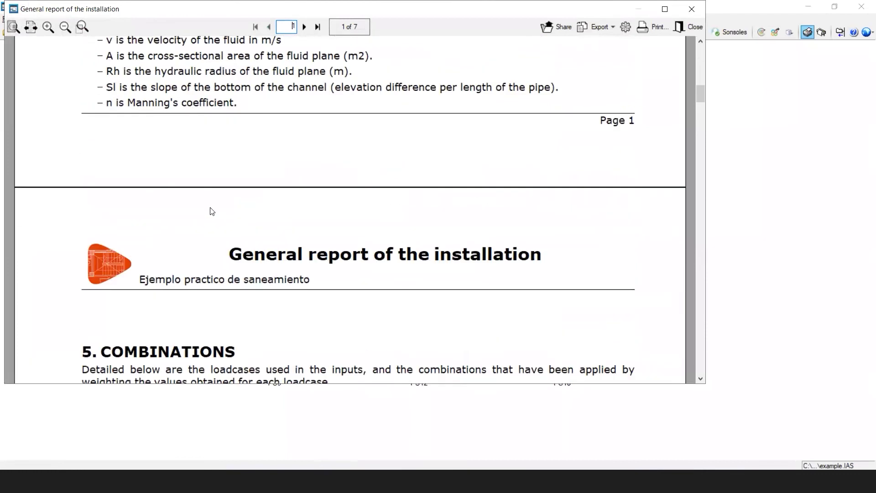
scroll(212, 215, down, 9)
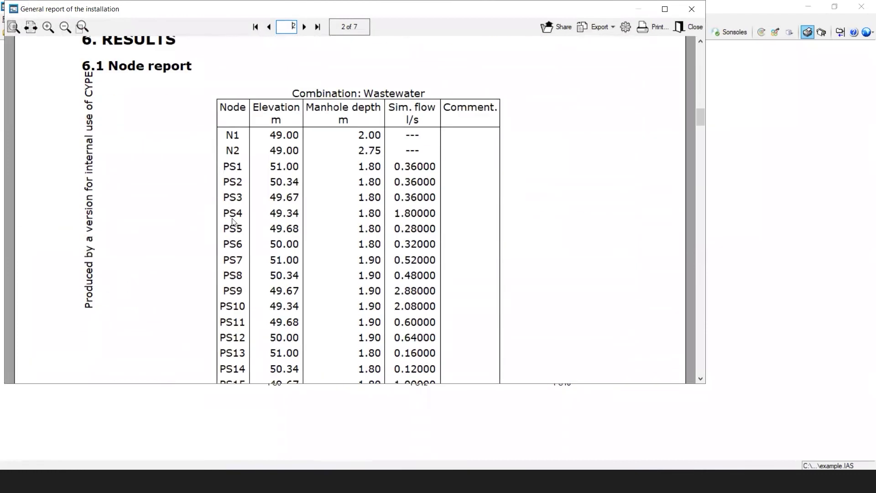
scroll(216, 219, down, 3)
scroll(265, 228, down, 20)
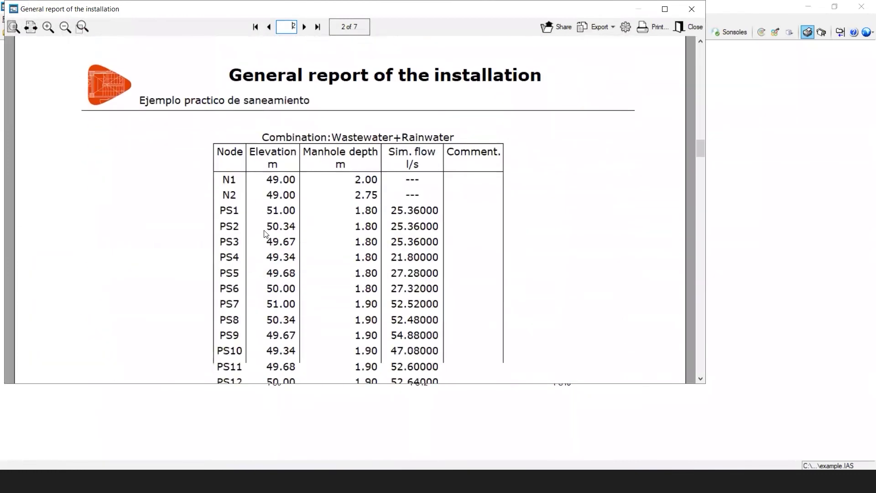
scroll(266, 233, down, 8)
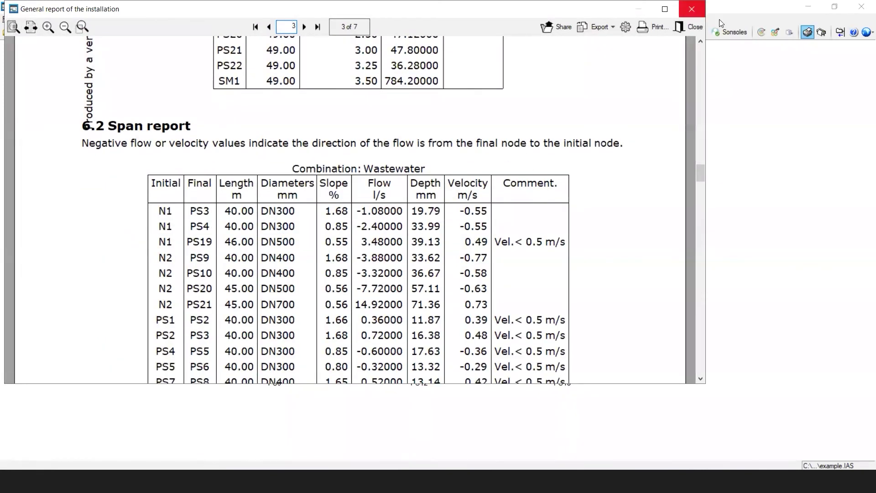
Step: Save the job and compose the utilities and longitudinal drawings as DWG with text boxes, keeping the previous composition settings
click(822, 33)
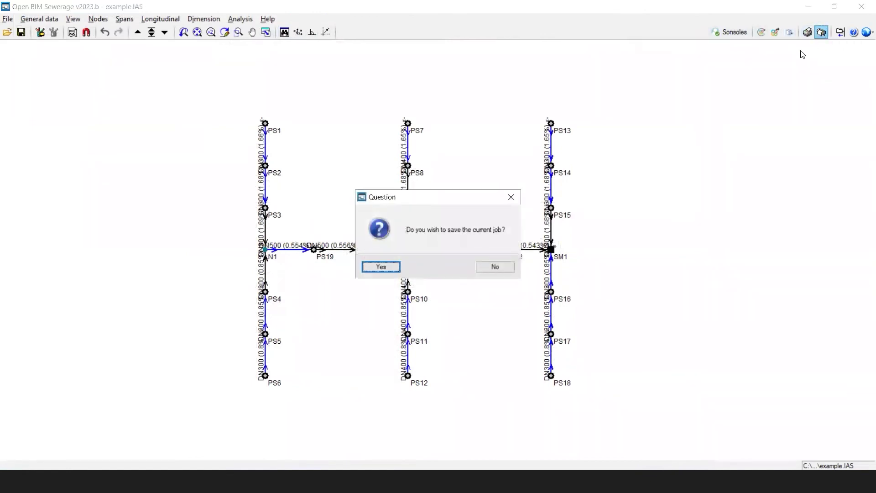
click(383, 267)
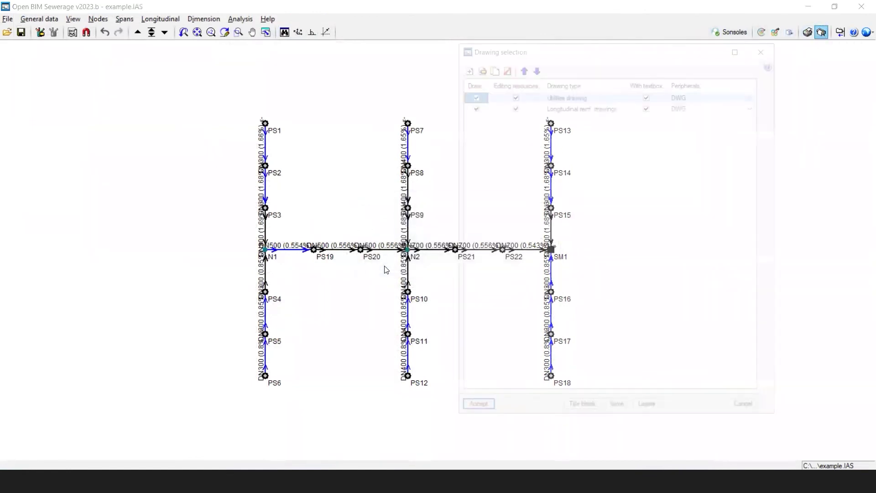
drag(619, 48, 532, 39)
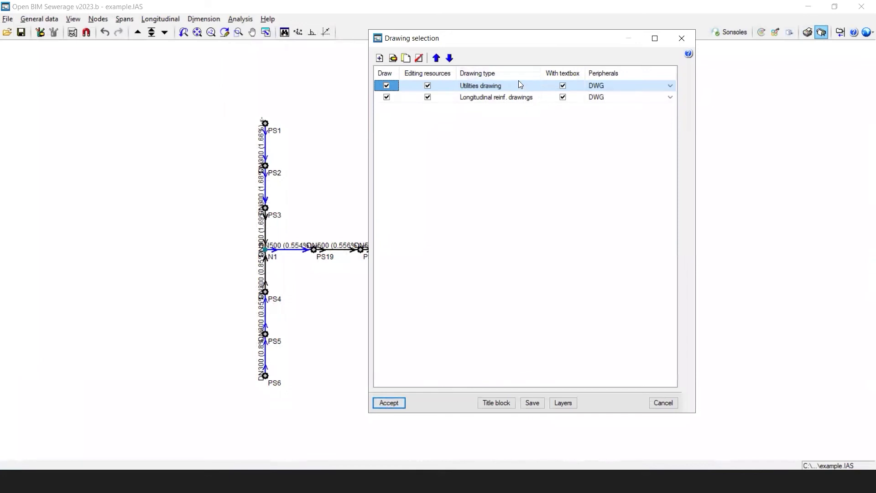
click(388, 403)
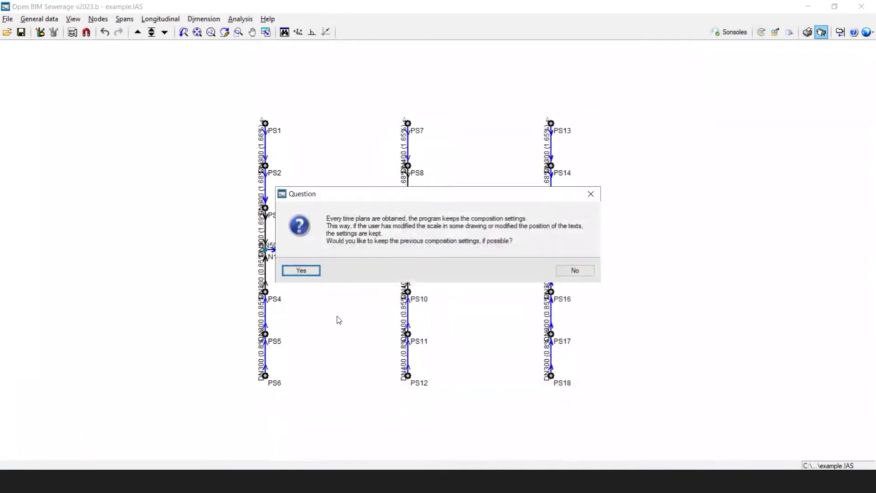
click(306, 270)
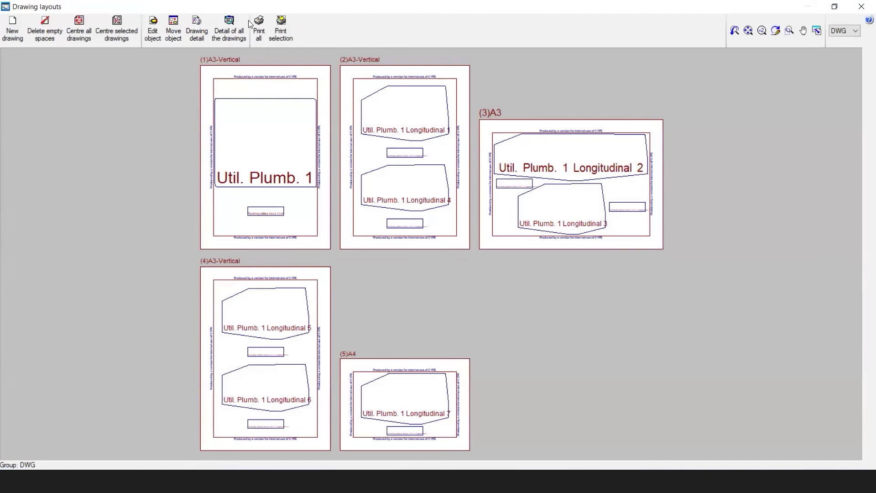
Step: Show the full detail of all the drawings and examine the network plan on sheet 1
click(225, 31)
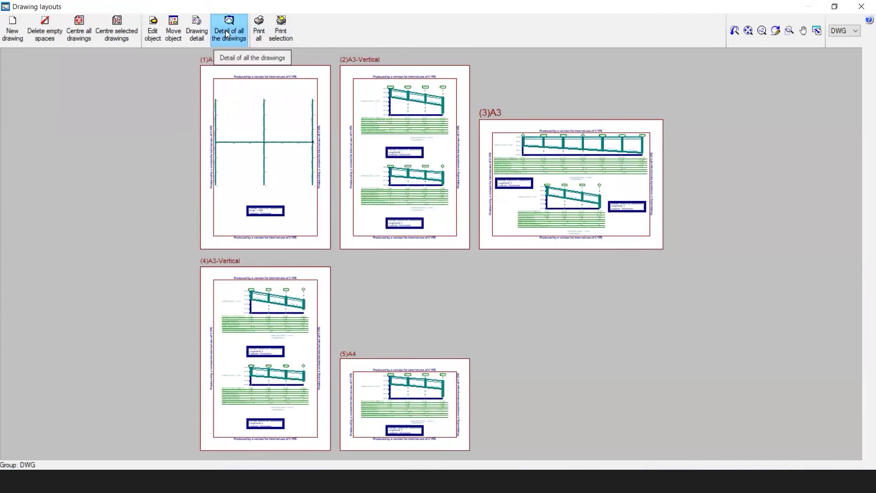
scroll(218, 82, up, 1)
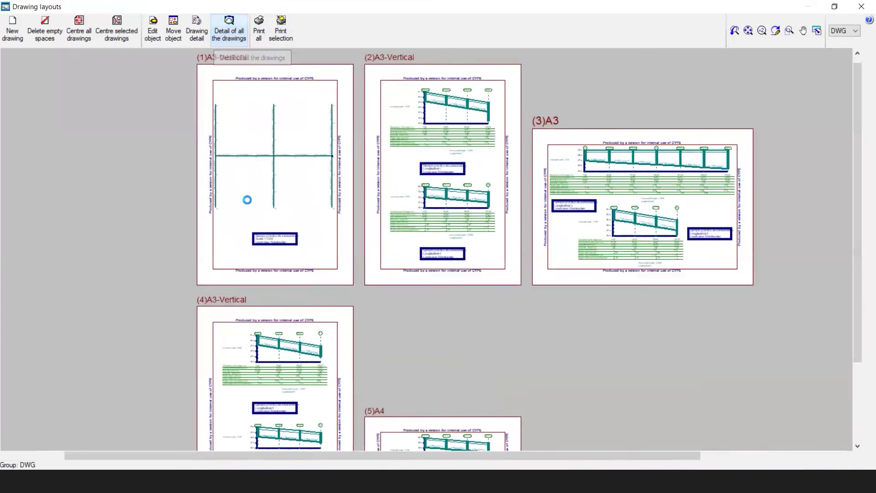
scroll(244, 194, up, 3)
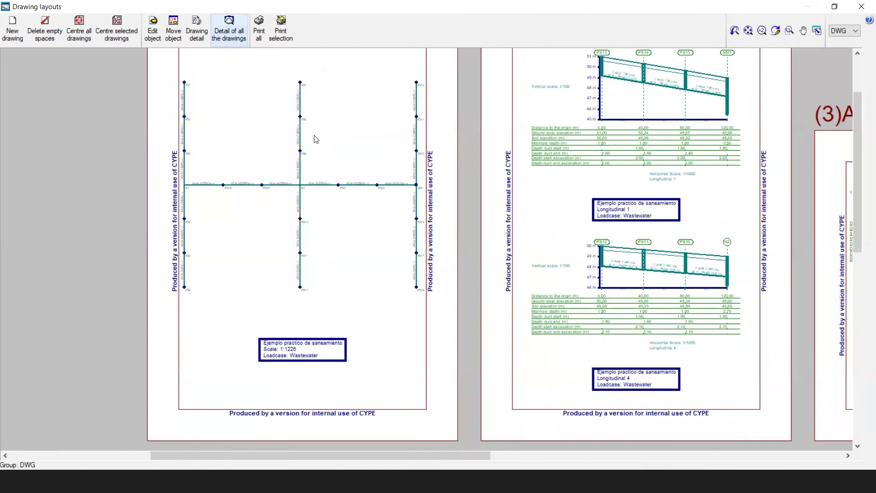
scroll(227, 160, down, 1)
scroll(227, 160, down, 2)
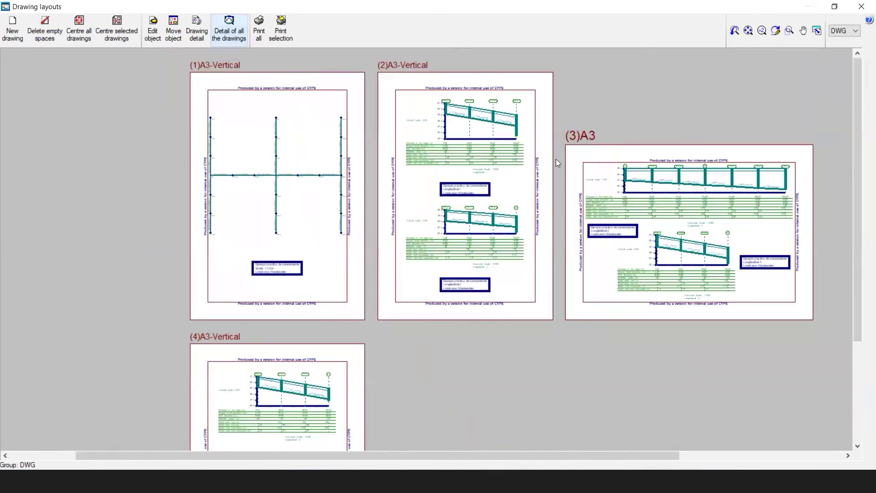
Step: Examine the PS13 to SM1 longitudinal section and its data table on sheet 2, and close the layouts and drawing selection
scroll(567, 153, up, 1)
scroll(490, 117, up, 4)
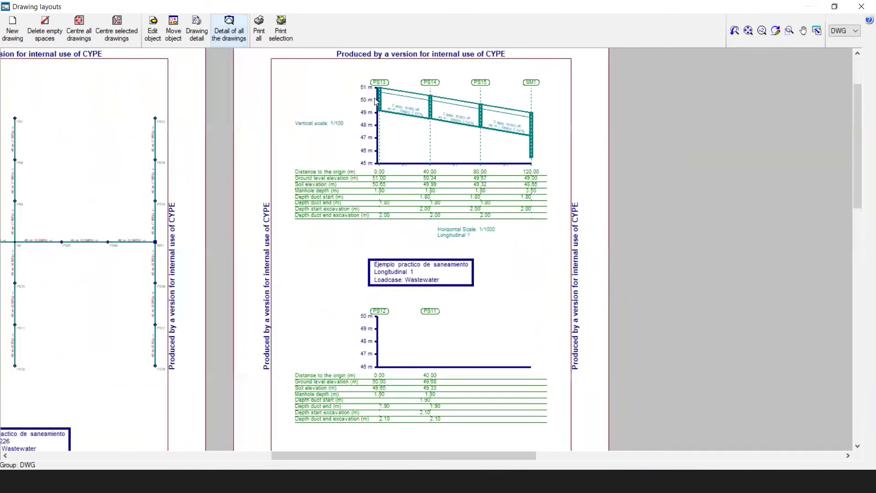
scroll(466, 109, up, 1)
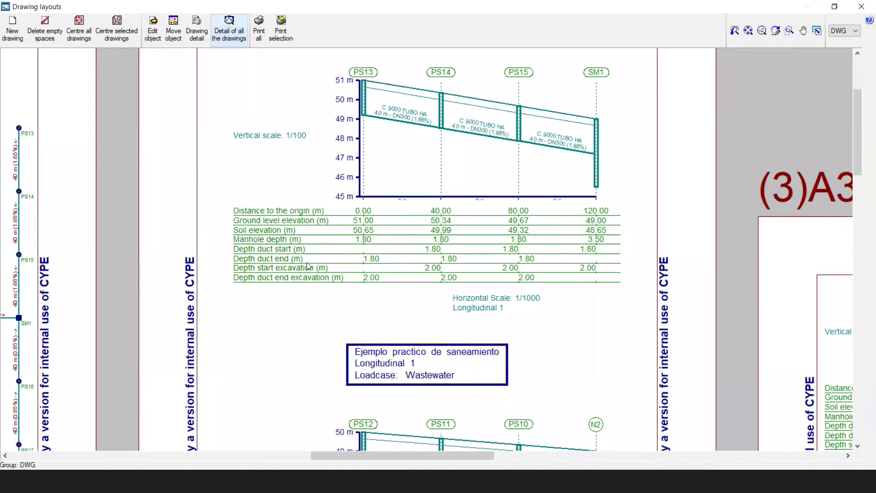
scroll(308, 266, down, 6)
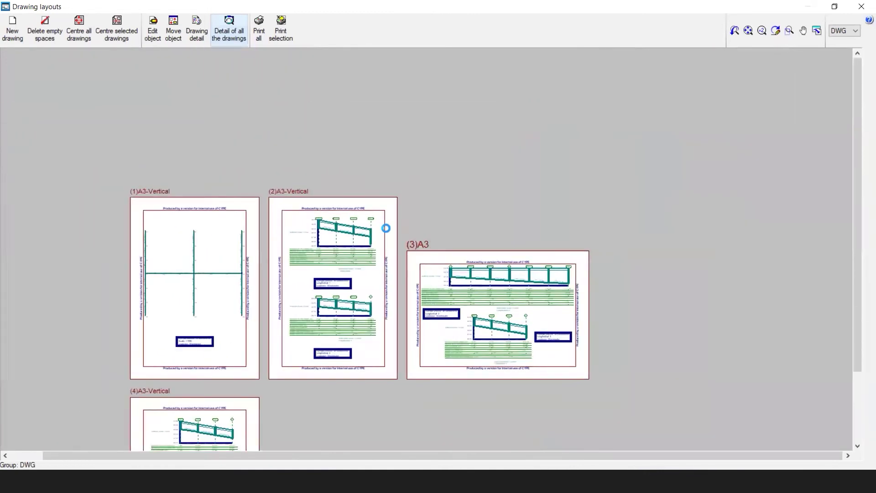
scroll(386, 229, down, 2)
scroll(375, 296, down, 2)
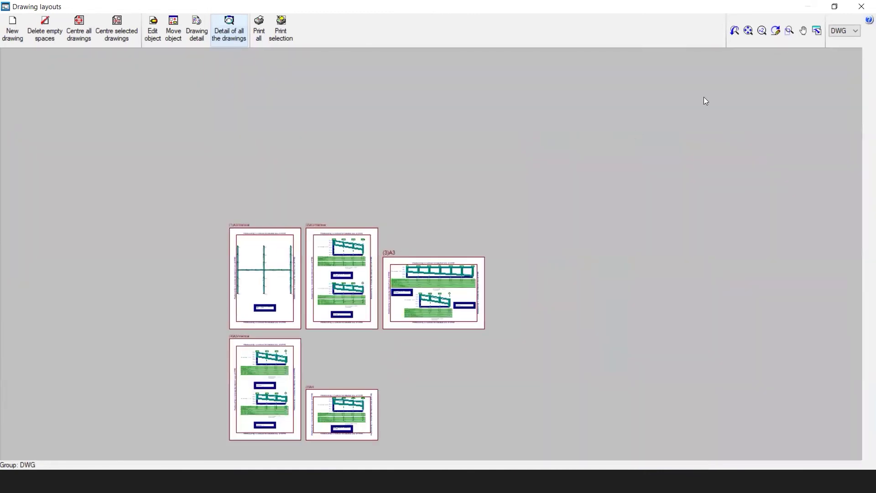
click(863, 6)
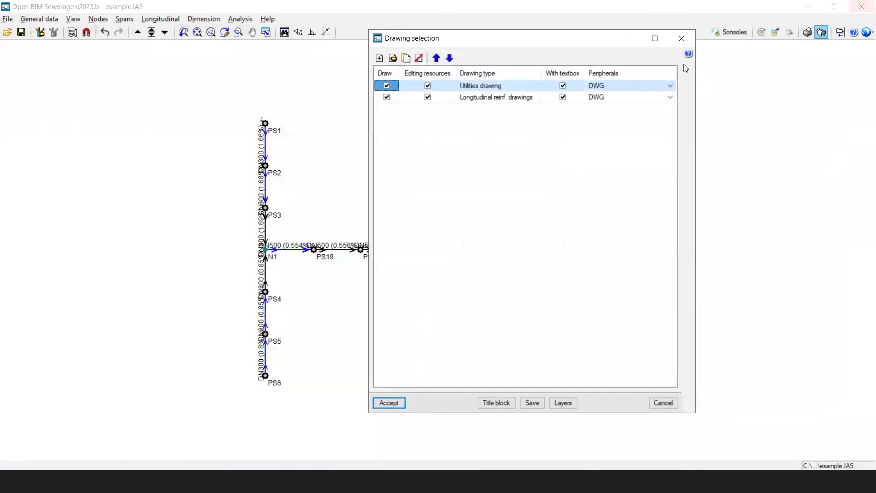
click(689, 41)
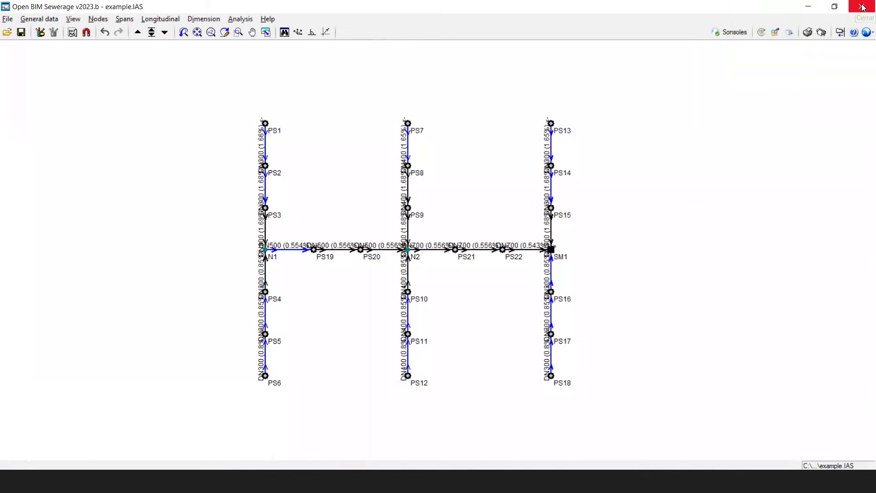
Step: Exit the sewerage program, switch to Open BIM Water Supply, and open its example job with the original examples restored
click(863, 7)
key(Return)
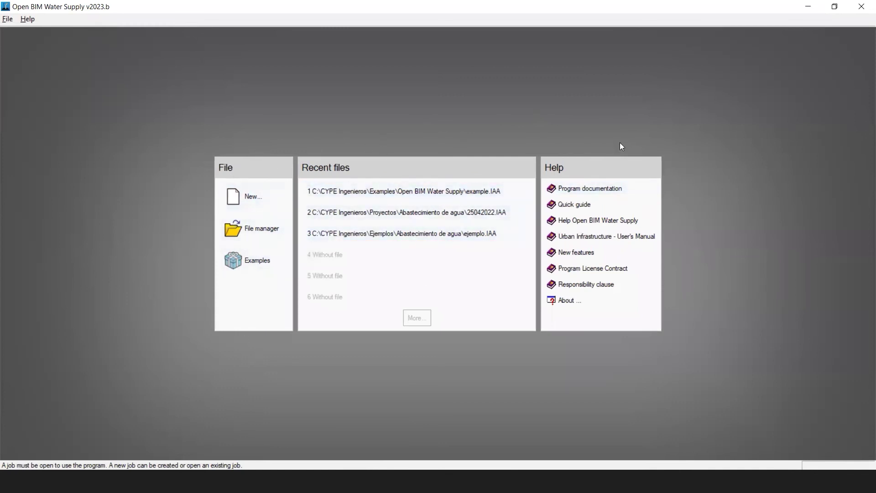
click(262, 261)
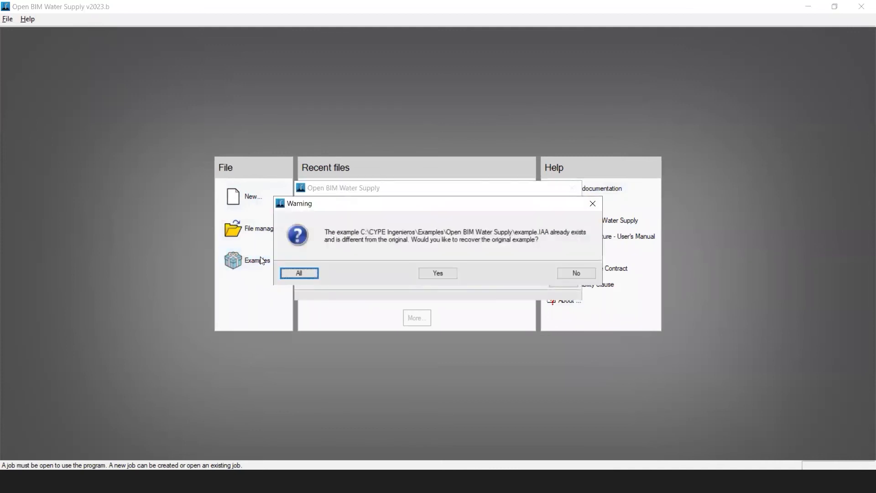
click(310, 274)
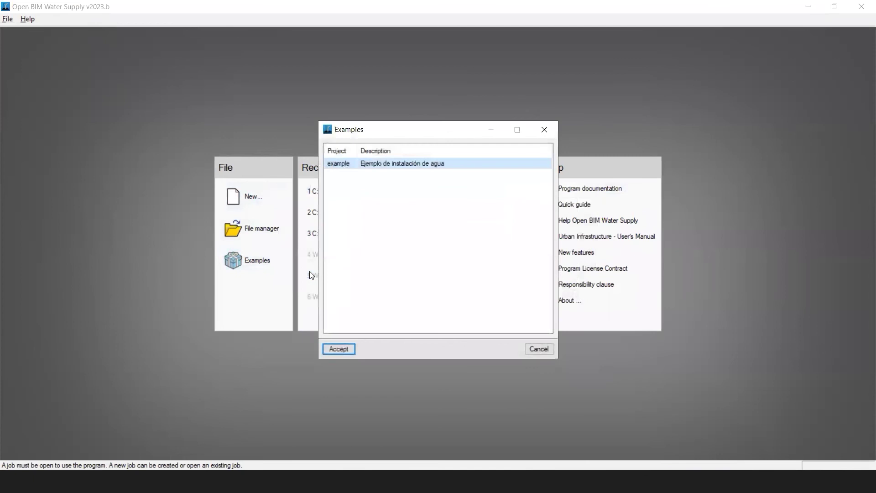
click(331, 347)
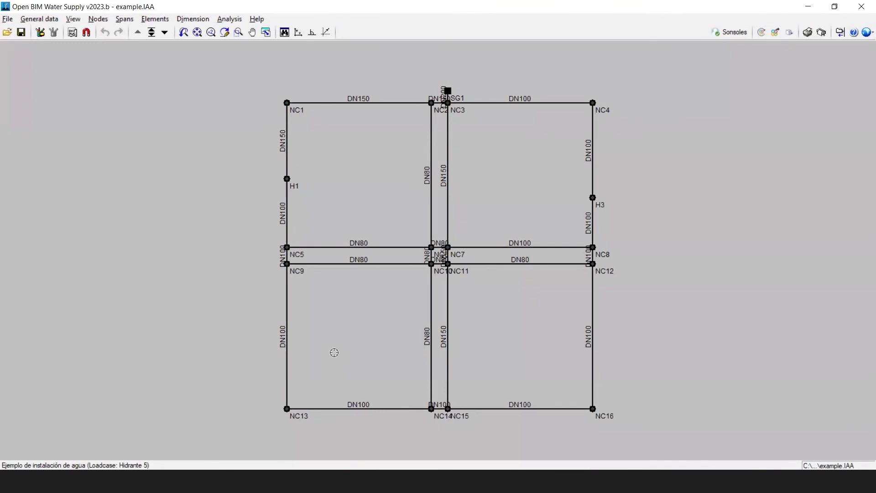
Step: Review the installation's general data, including the fluid parameters and the maximum velocity limits per combination, and close it without changes
click(41, 19)
click(50, 34)
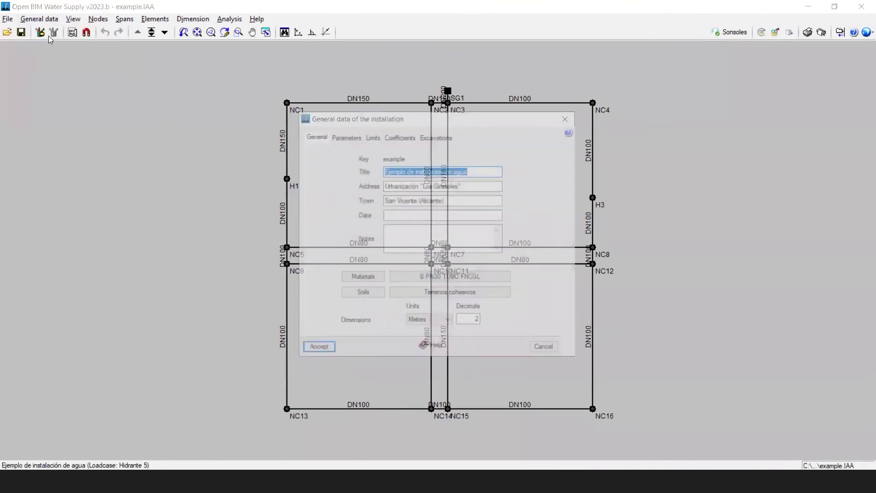
click(345, 137)
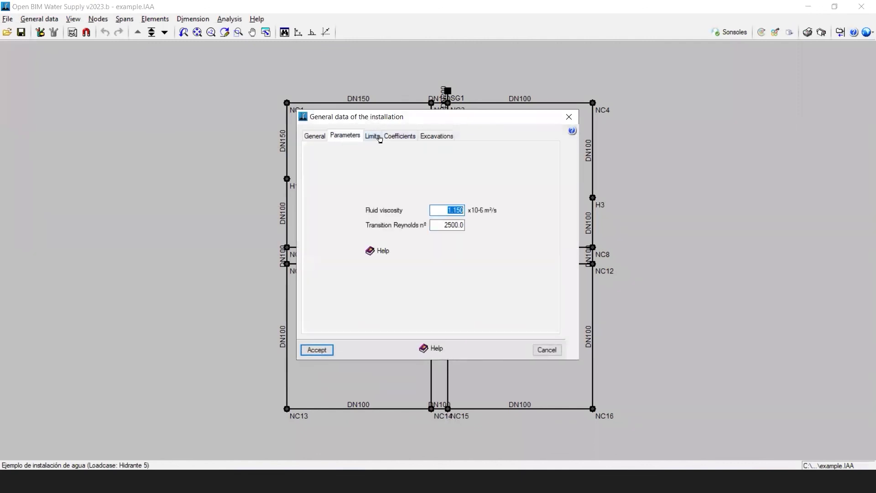
click(374, 136)
click(349, 137)
click(377, 137)
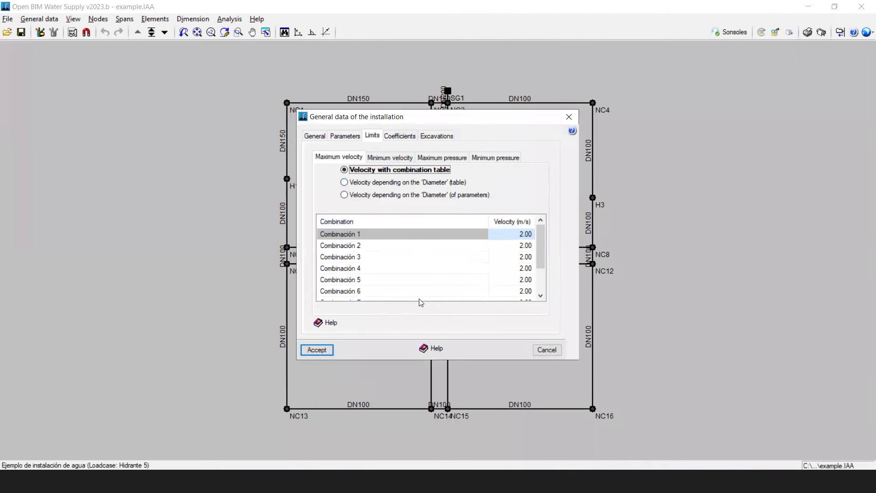
click(568, 117)
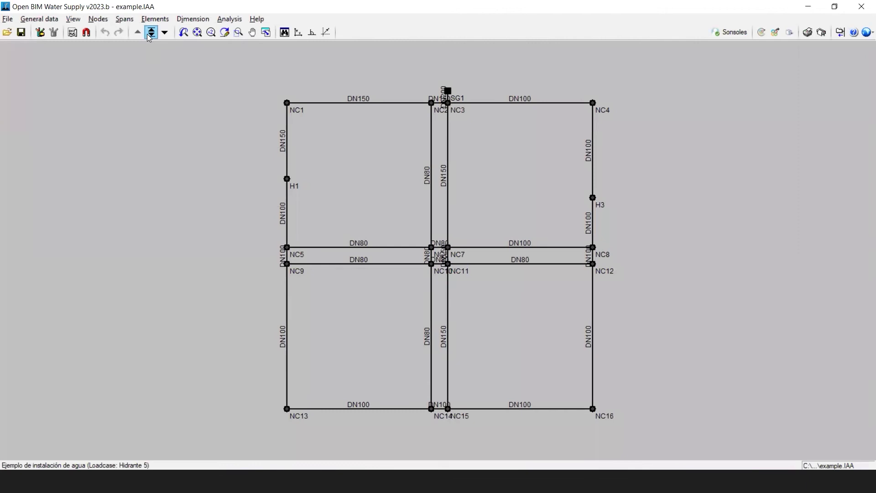
Step: Open the water supply job's list of loadcases, review it, and close it without changes
click(39, 19)
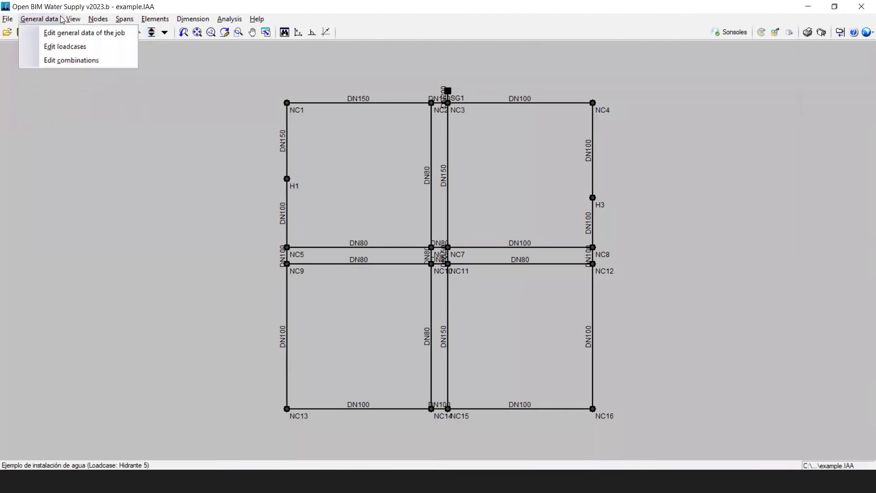
click(66, 47)
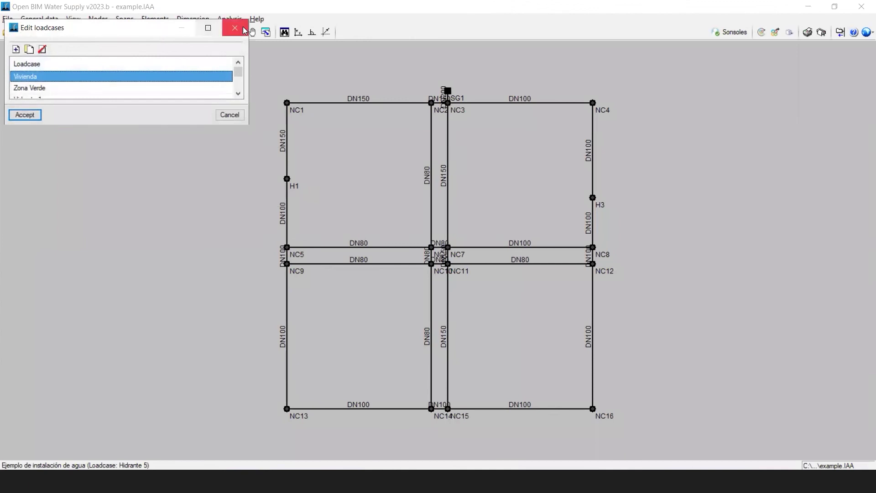
click(235, 27)
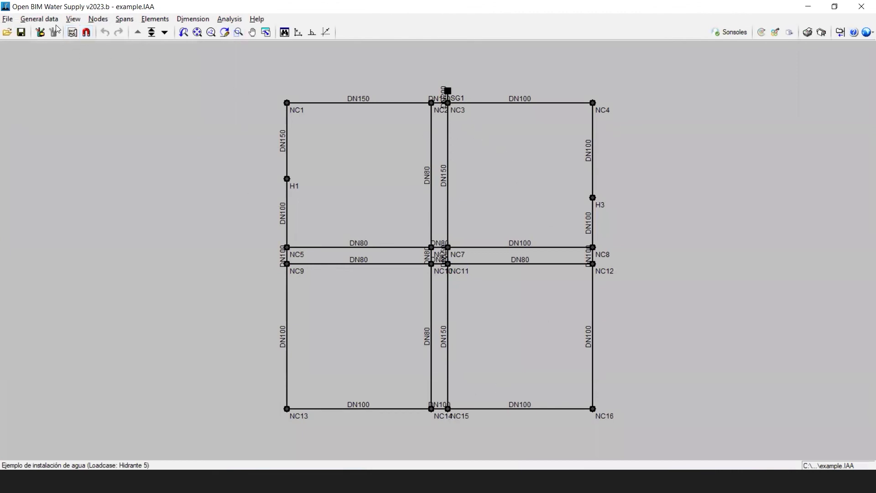
Step: Review the installation's limits and coefficients, including the help on simultaneity and safety factors, and close the general data without changes
click(39, 19)
click(68, 31)
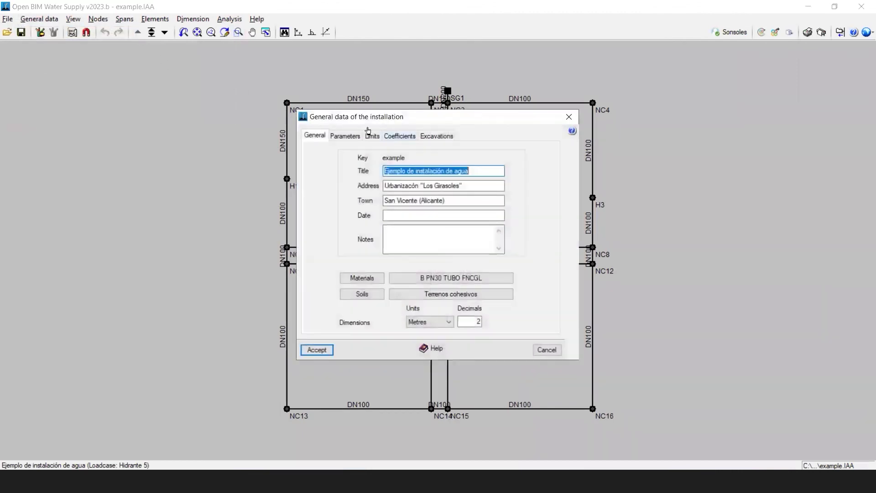
click(376, 136)
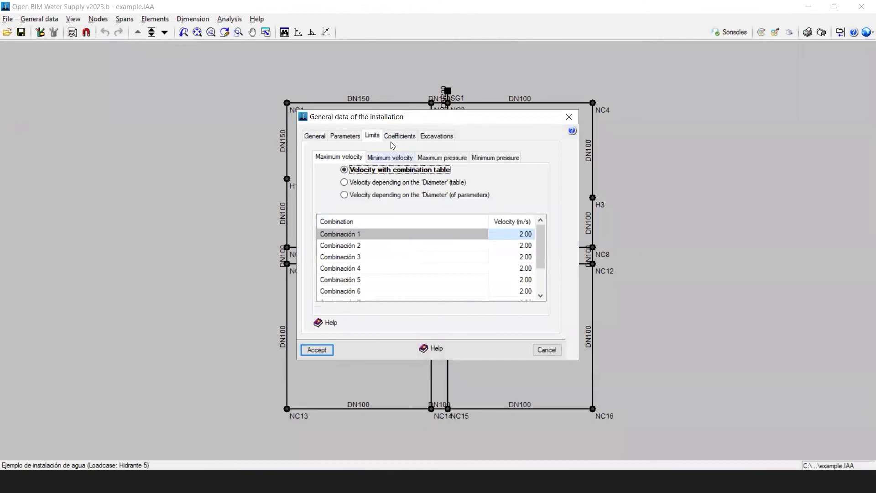
click(392, 136)
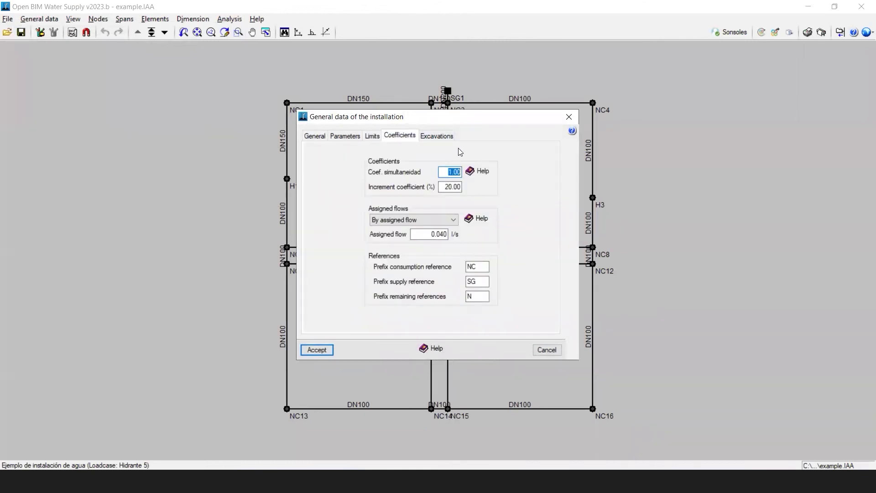
click(473, 172)
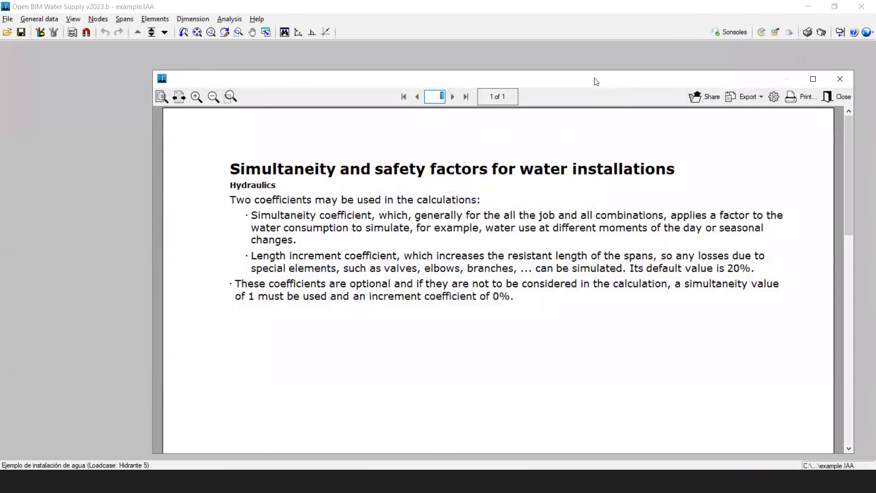
double_click(595, 81)
click(724, 35)
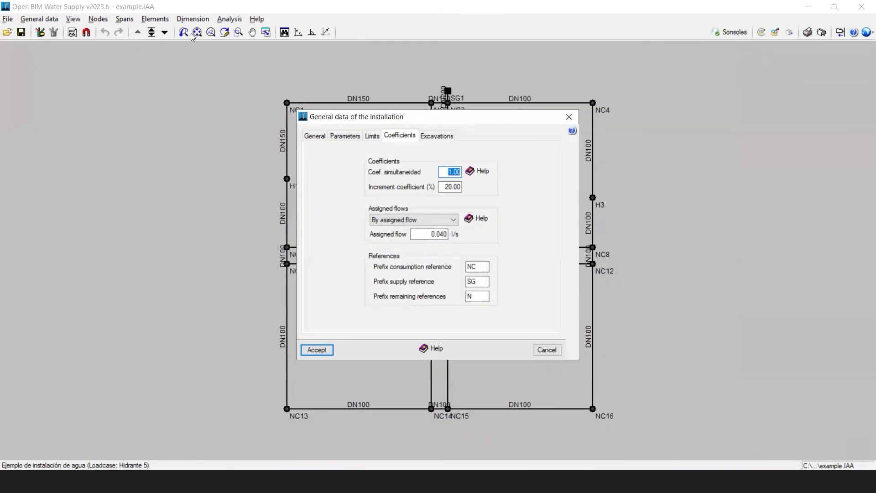
click(569, 117)
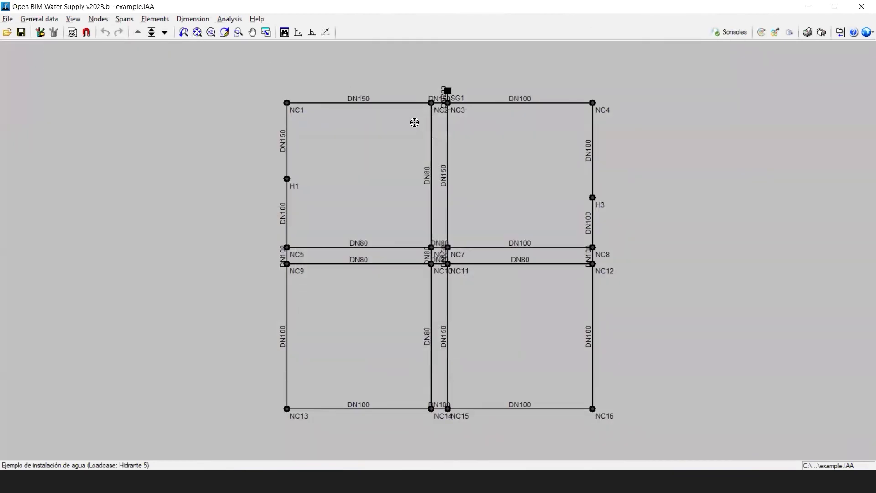
Step: Look at the node data assignment, then examine node NC1's elevations and loadcase flows and close its editor without changes
click(102, 20)
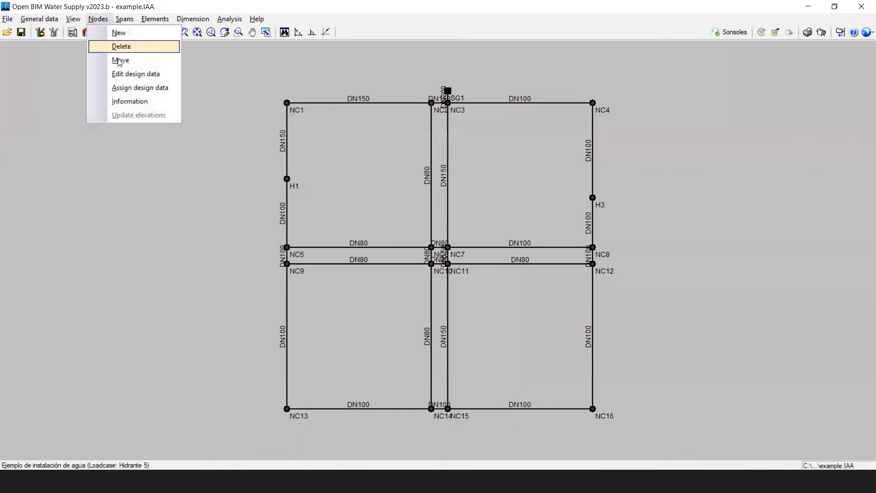
click(126, 87)
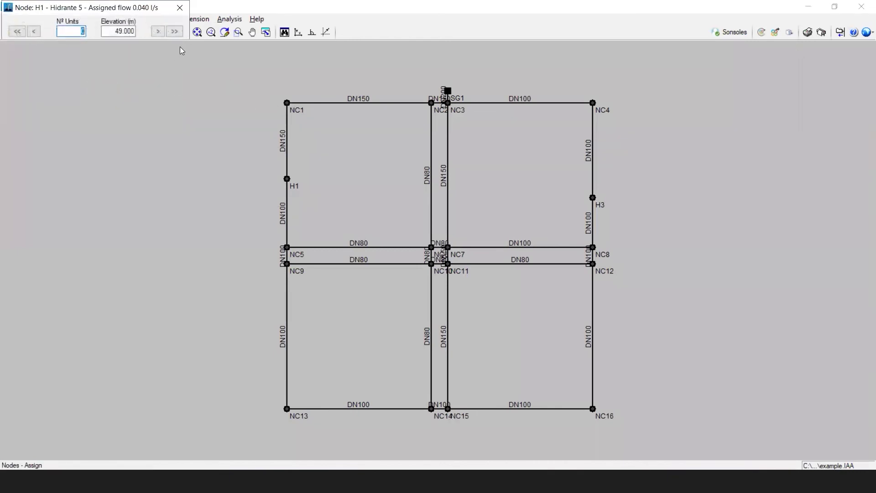
click(180, 9)
click(103, 20)
click(144, 74)
click(287, 103)
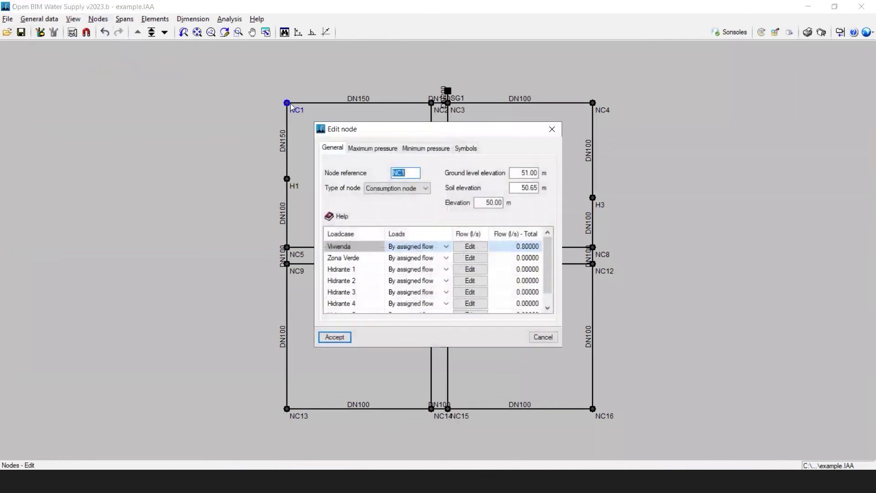
drag(520, 173, 536, 185)
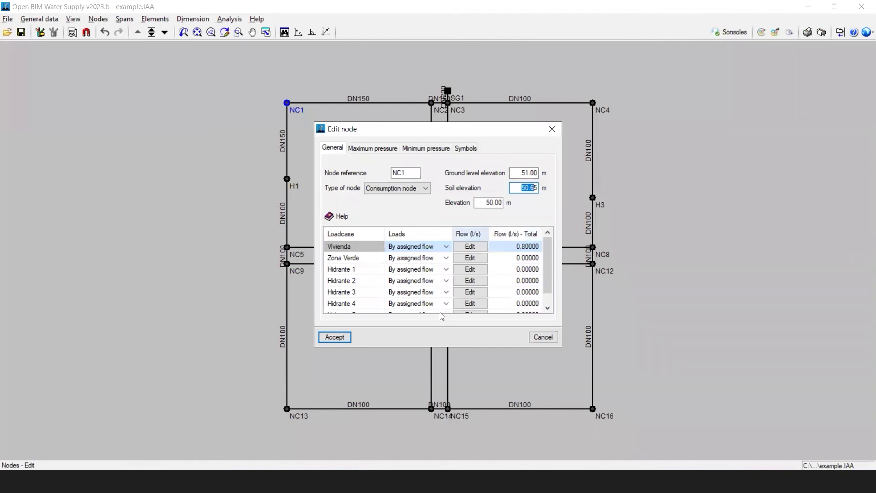
click(552, 131)
Step: Analyse the water supply network, close the results report, and switch the network display to Combinación 9
click(126, 21)
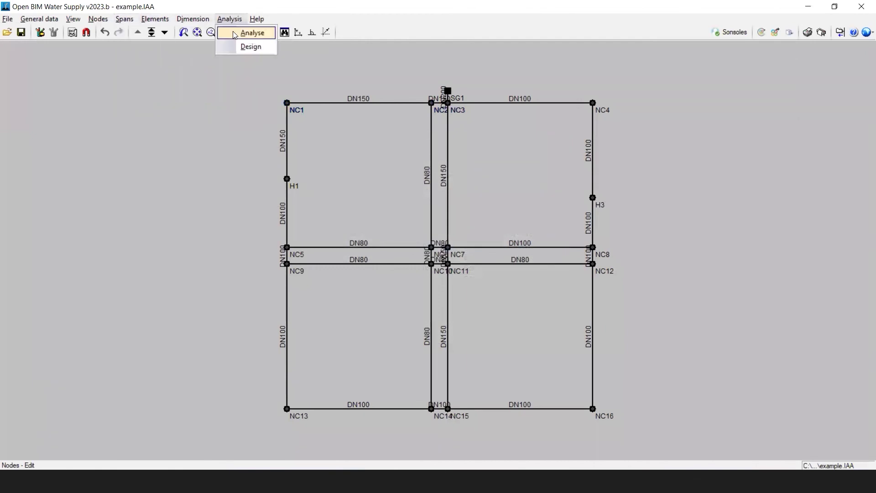
click(234, 35)
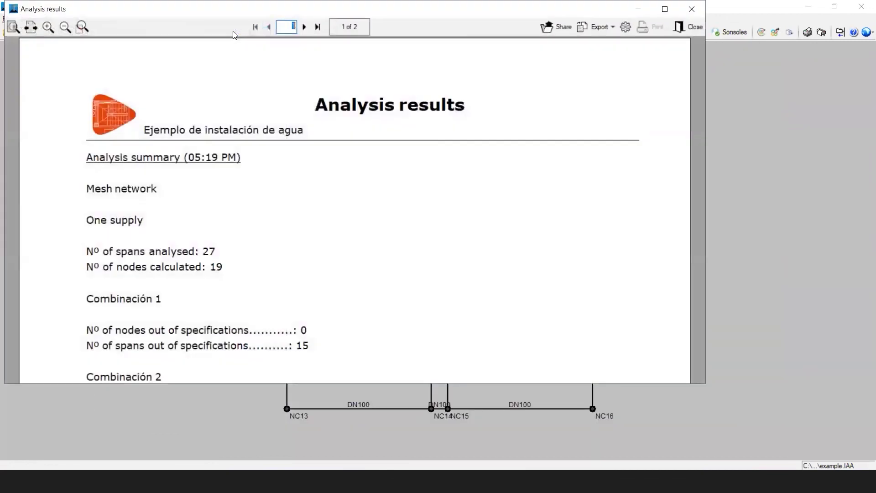
click(682, 27)
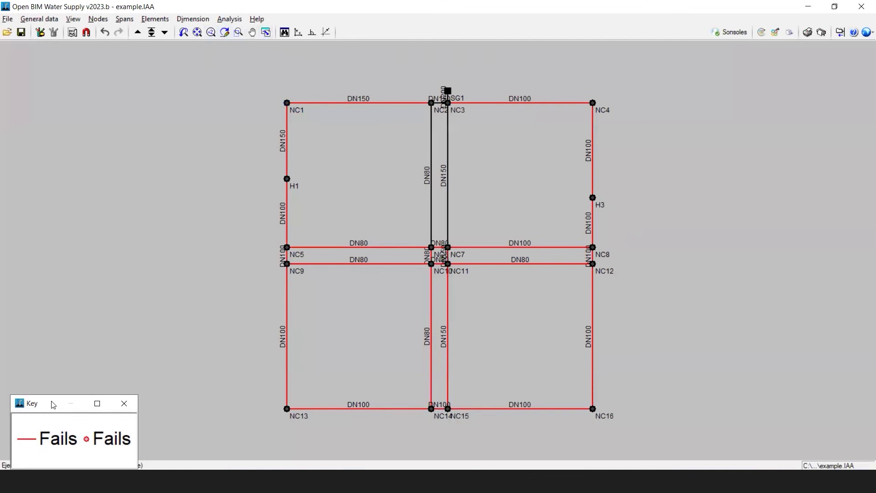
drag(53, 403, 85, 325)
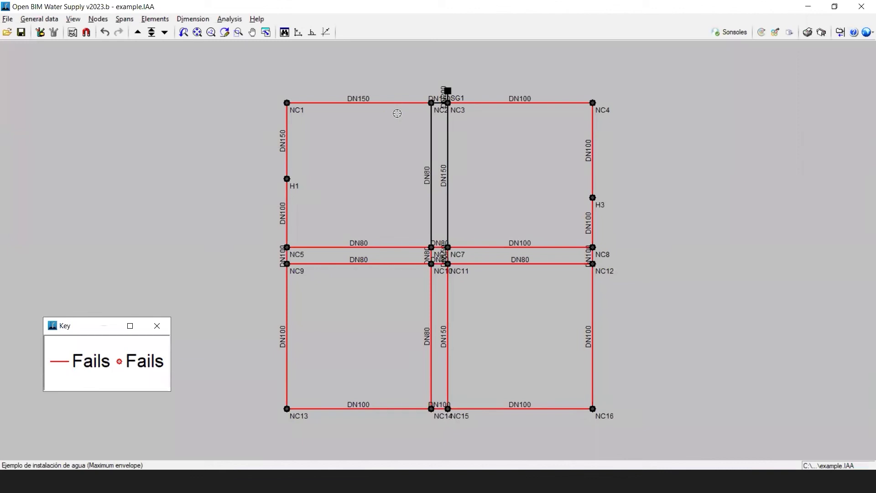
click(164, 32)
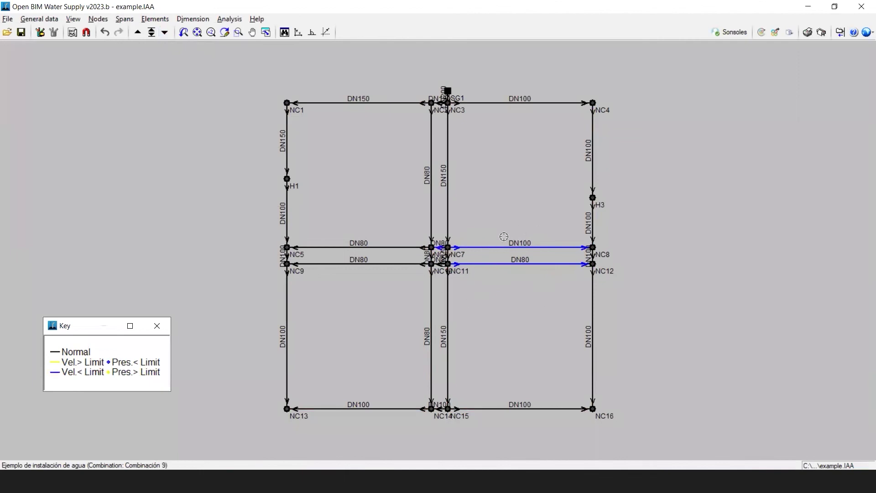
Step: Insert one new element on the DN150 span between NC1 and NC2 and another just below NC3
click(166, 20)
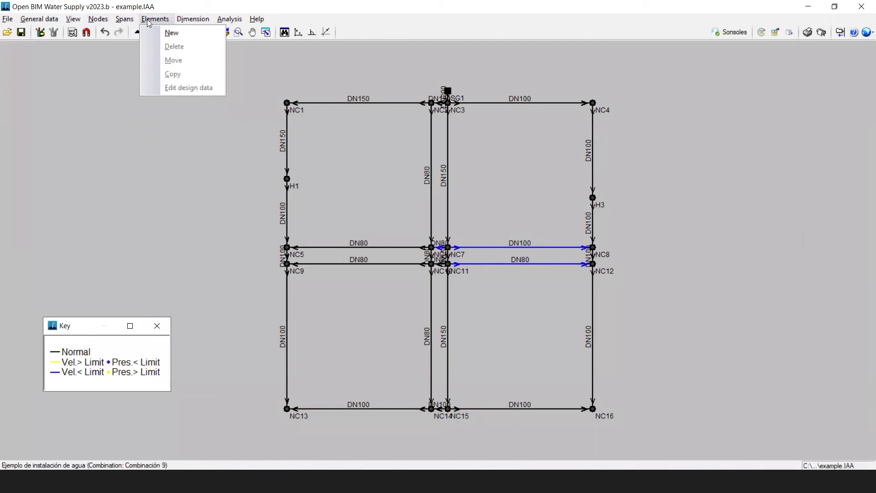
click(171, 32)
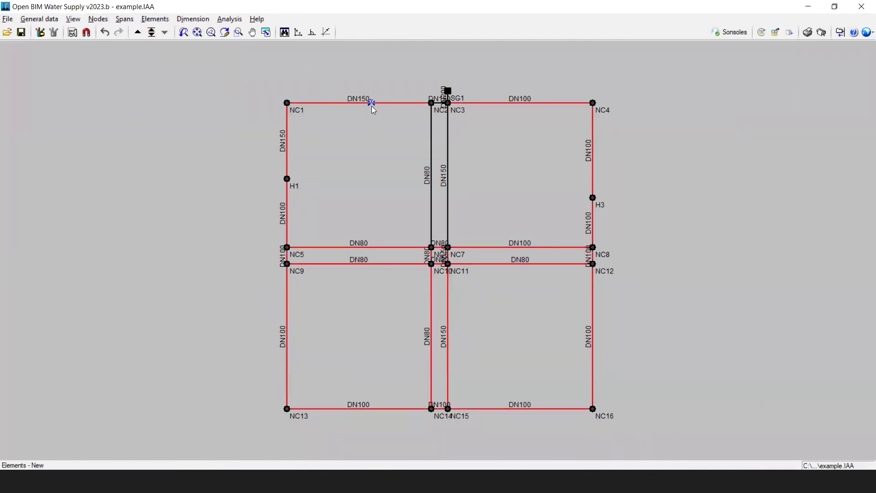
click(371, 104)
click(441, 110)
Step: Examine the regulating, non-return, pressure-control and pump options of the element between NC1 and NC2, and close its editor without accepting
click(155, 19)
click(191, 87)
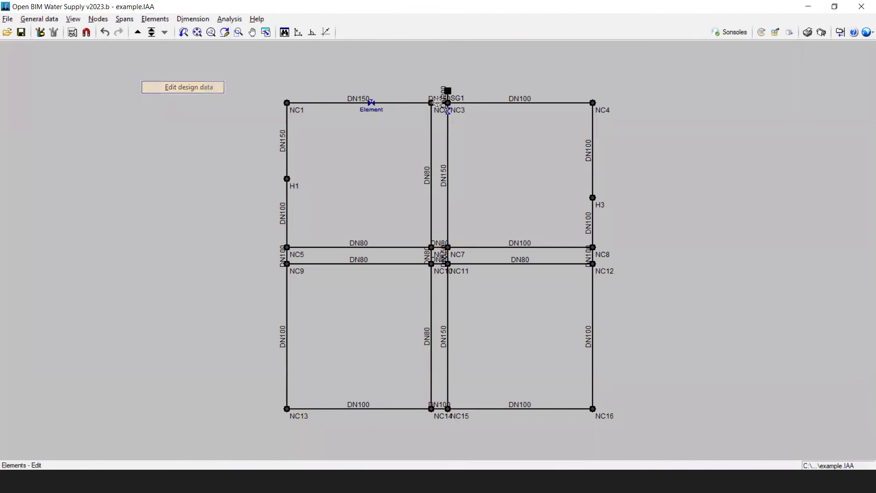
click(373, 105)
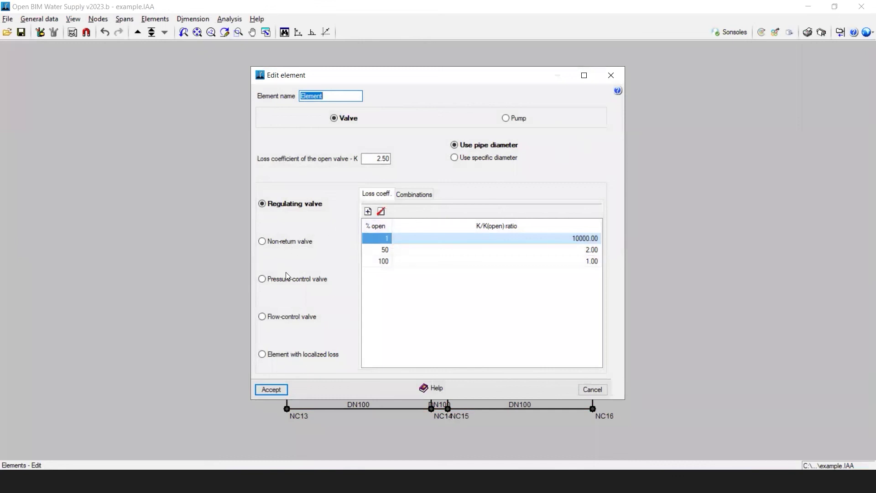
click(291, 243)
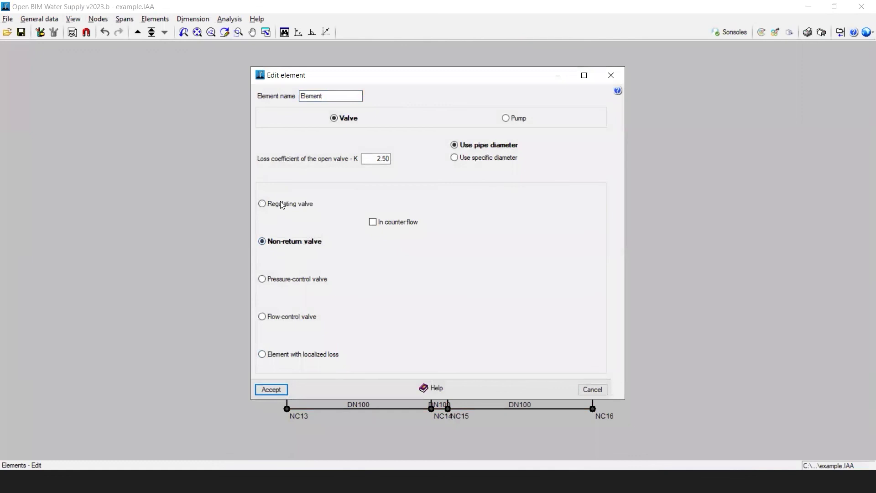
click(282, 204)
click(287, 278)
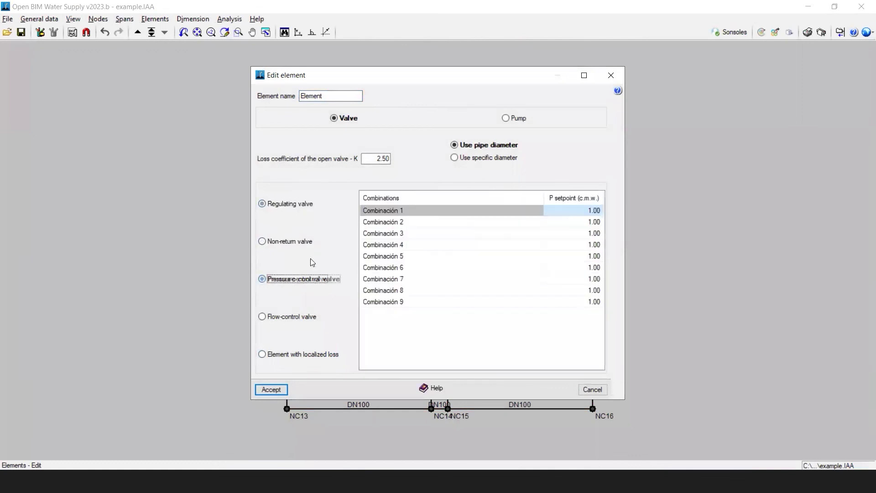
click(523, 119)
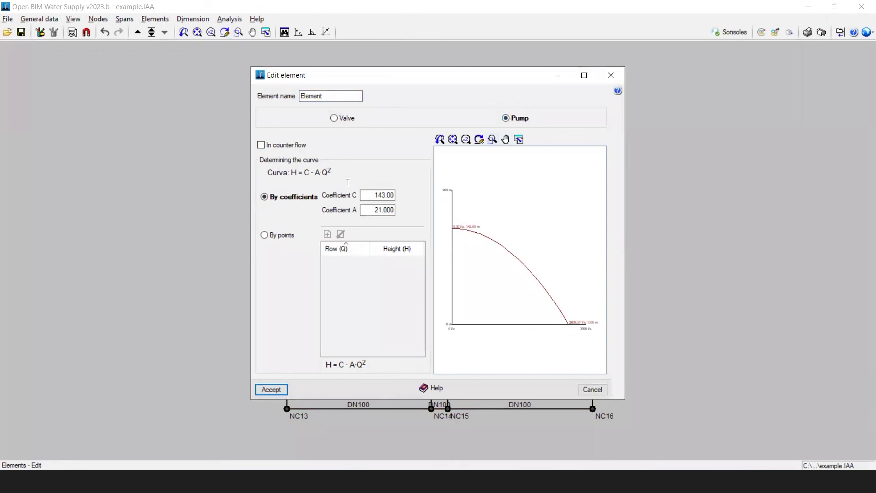
click(611, 75)
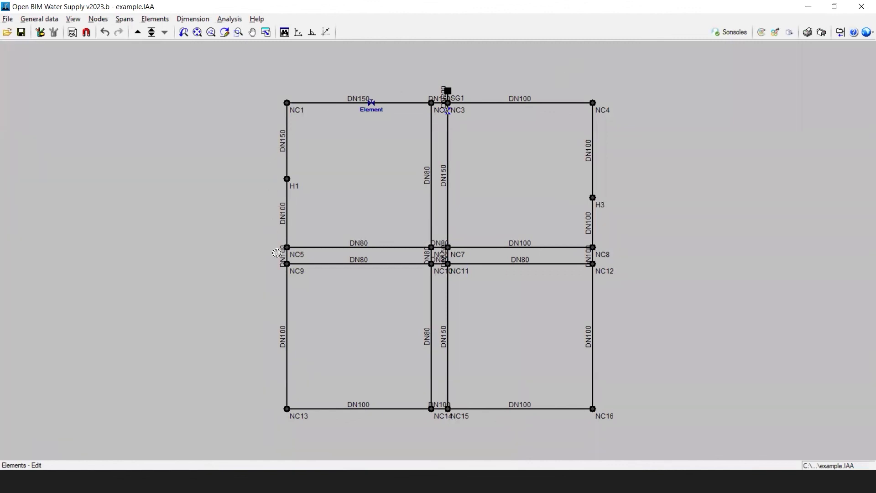
Step: Add a new node outside the network, above and to the left of NC1, accepting the proposed values 73.087 and 20.405
scroll(278, 252, up, 3)
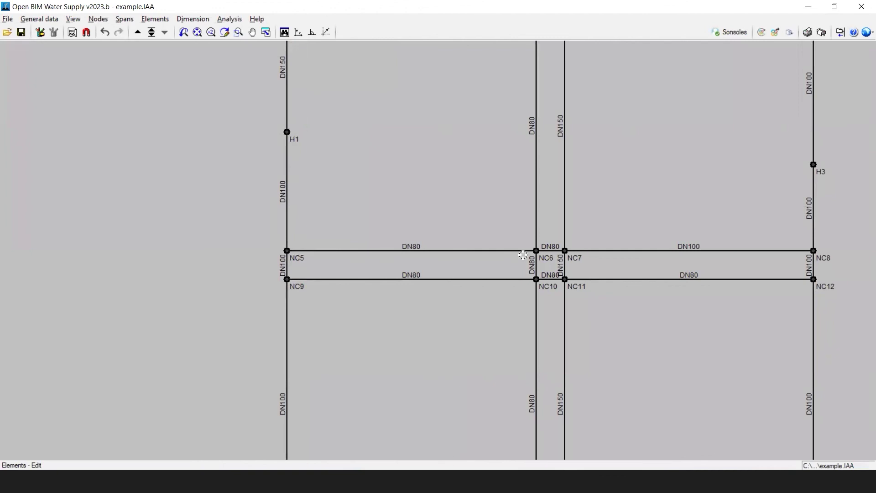
scroll(307, 210, down, 4)
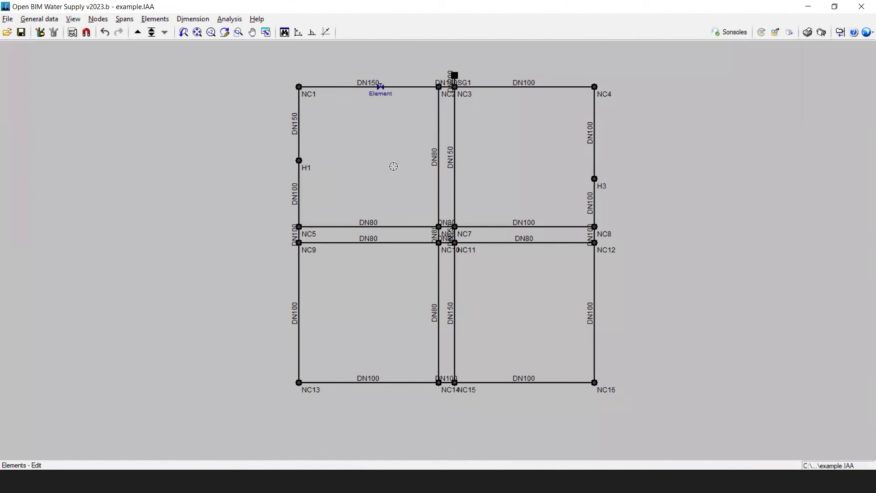
click(99, 18)
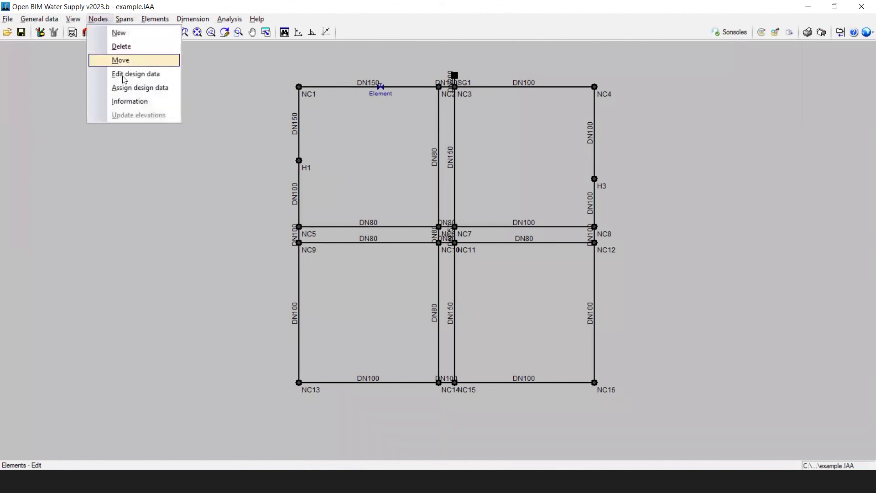
click(120, 32)
click(215, 52)
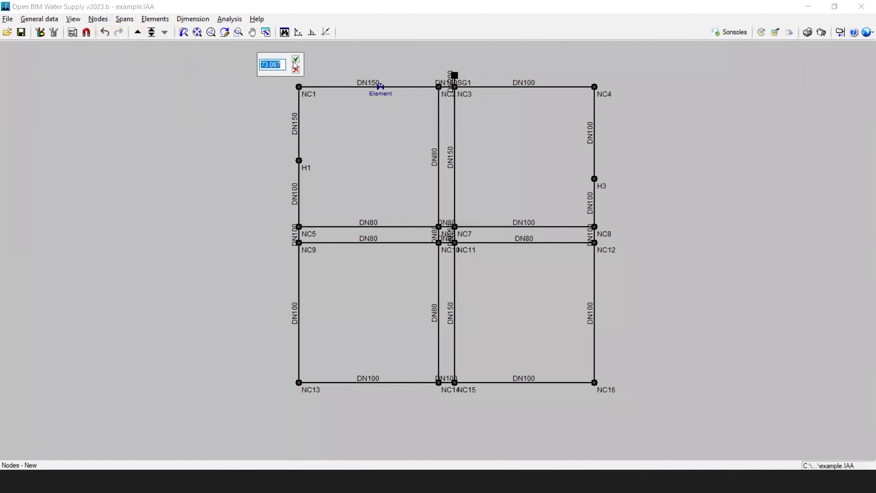
click(294, 57)
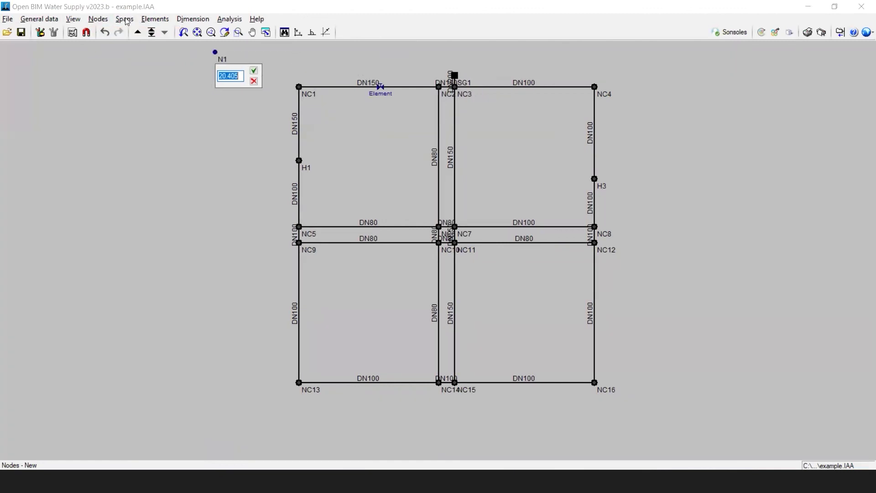
click(250, 70)
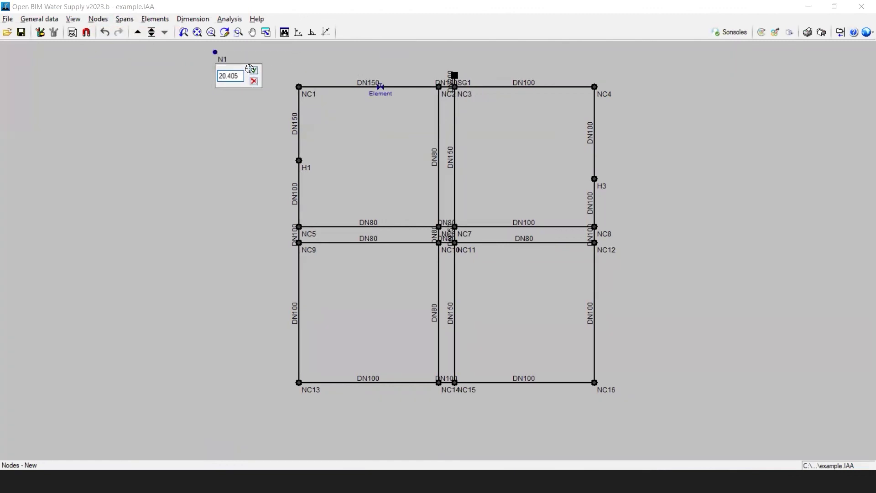
Step: Create a new span connecting the newly added outer node to NC1
click(124, 19)
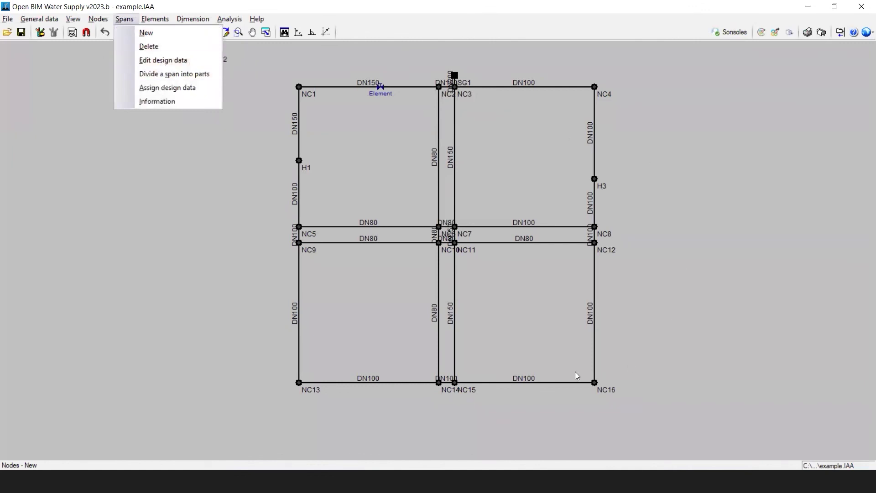
click(163, 37)
click(215, 52)
click(299, 86)
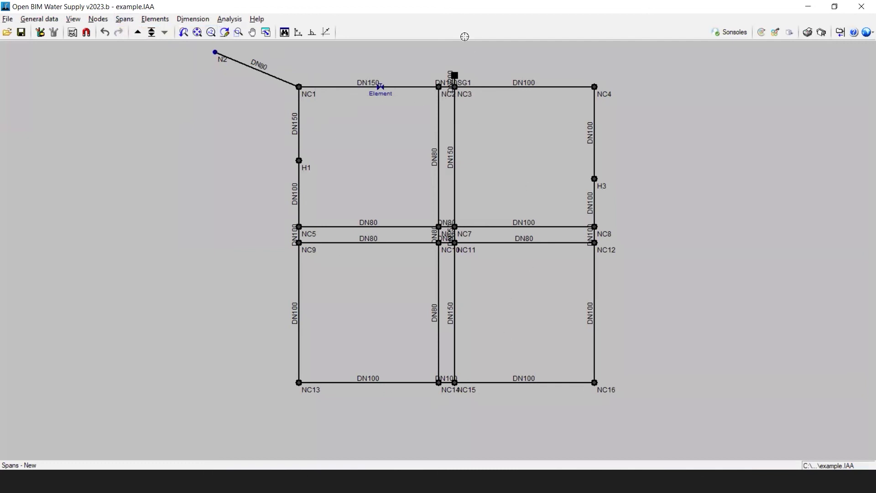
scroll(318, 303, down, 1)
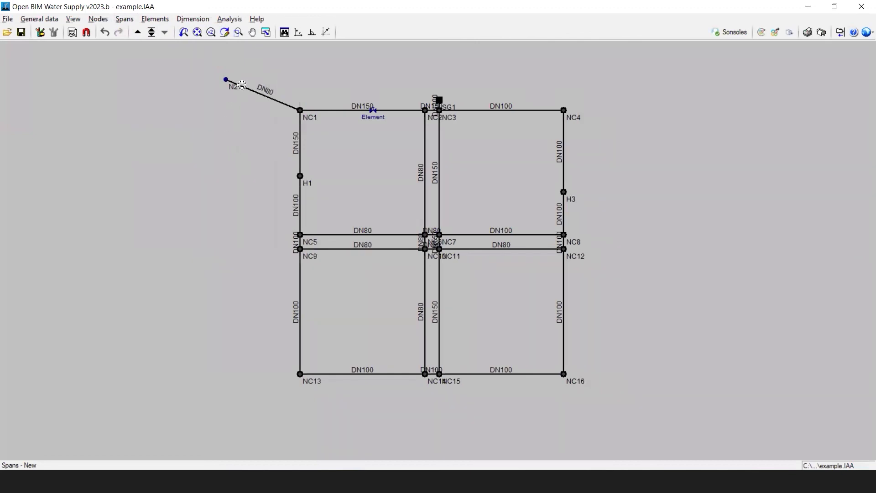
click(153, 19)
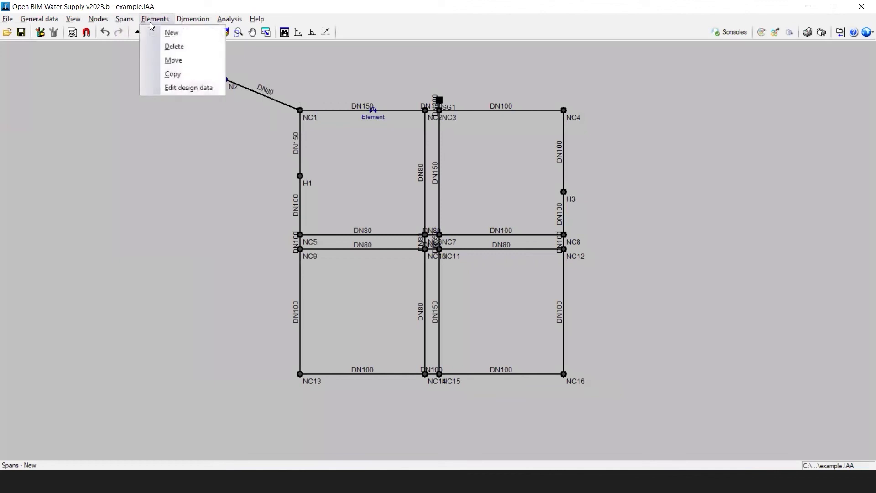
click(601, 107)
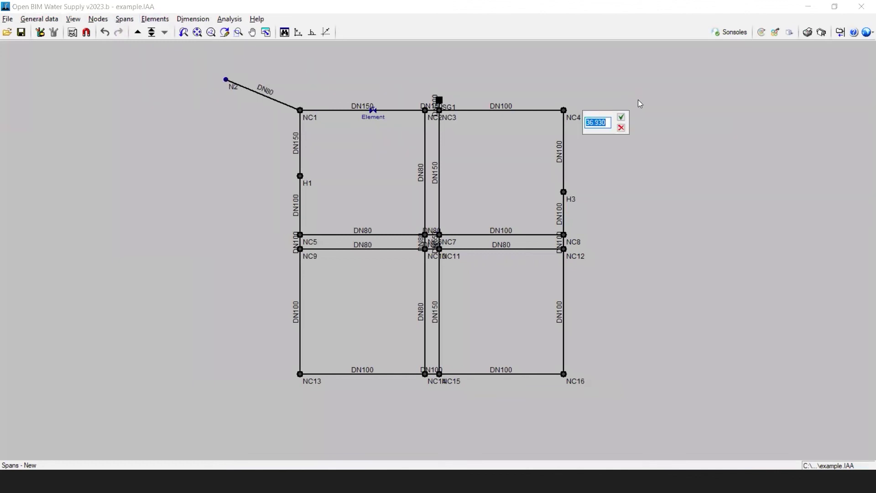
click(621, 128)
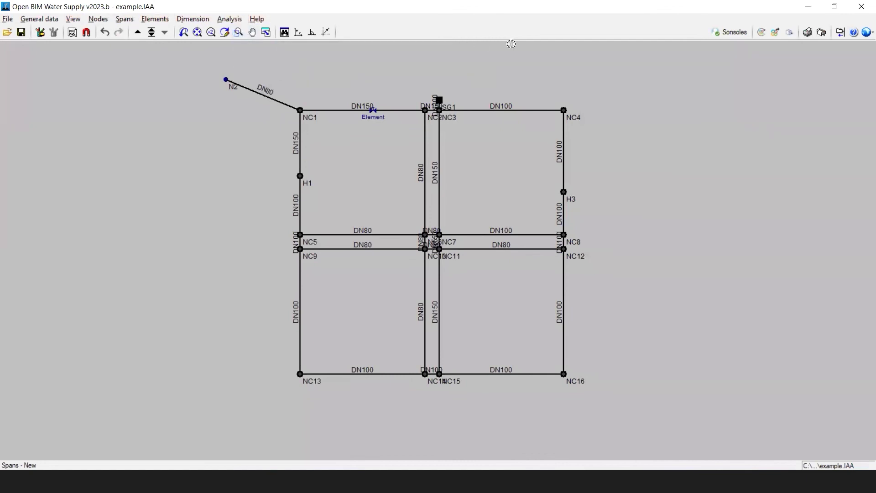
Step: Inspect the extended water supply network in the 3D view and close that view
click(790, 32)
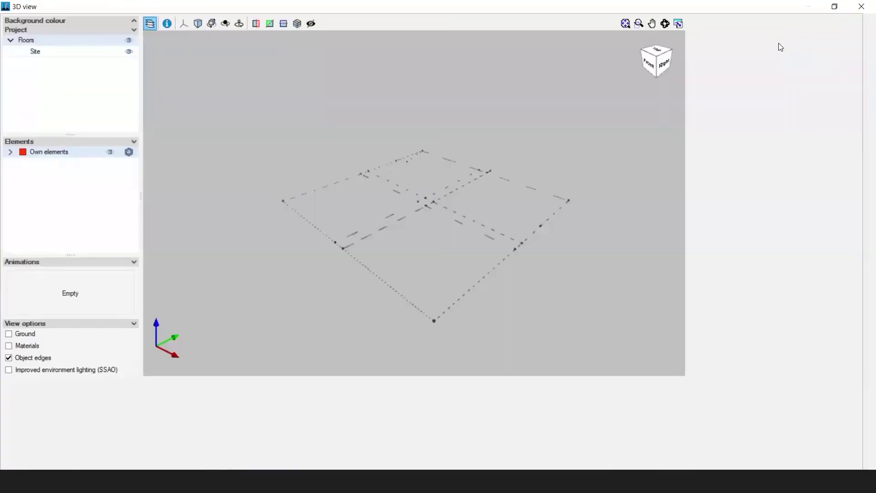
scroll(552, 211, up, 6)
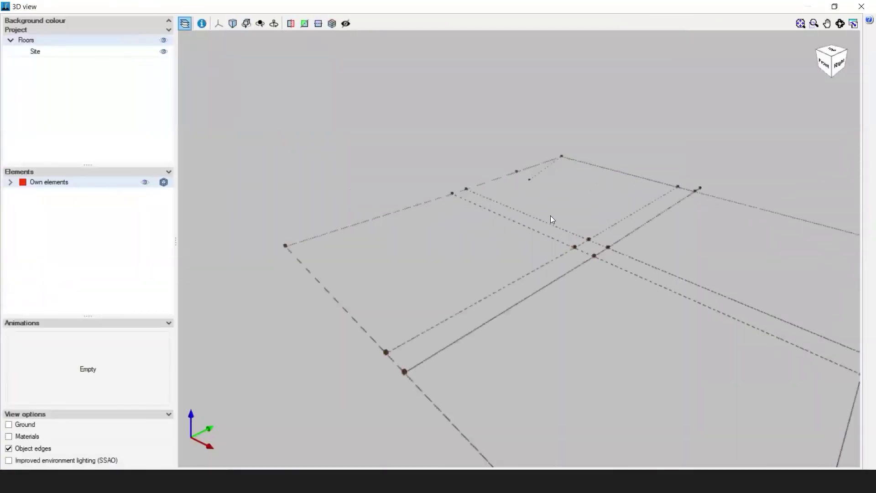
scroll(552, 211, down, 10)
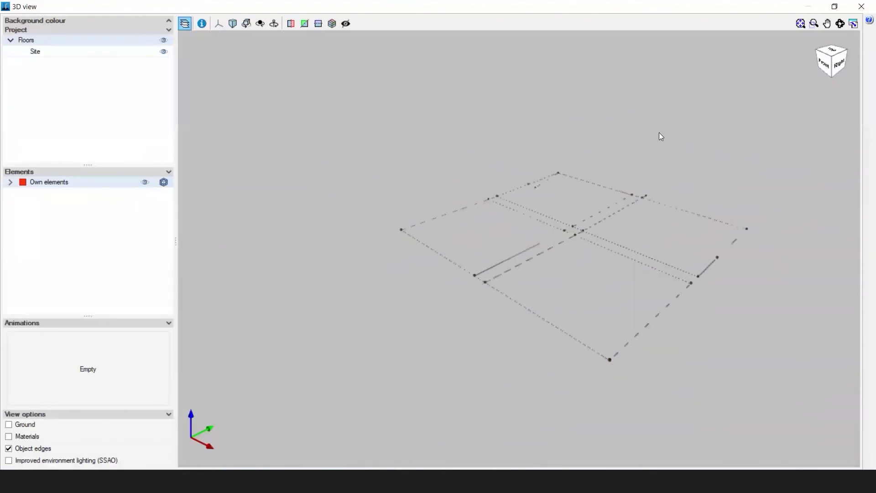
click(861, 9)
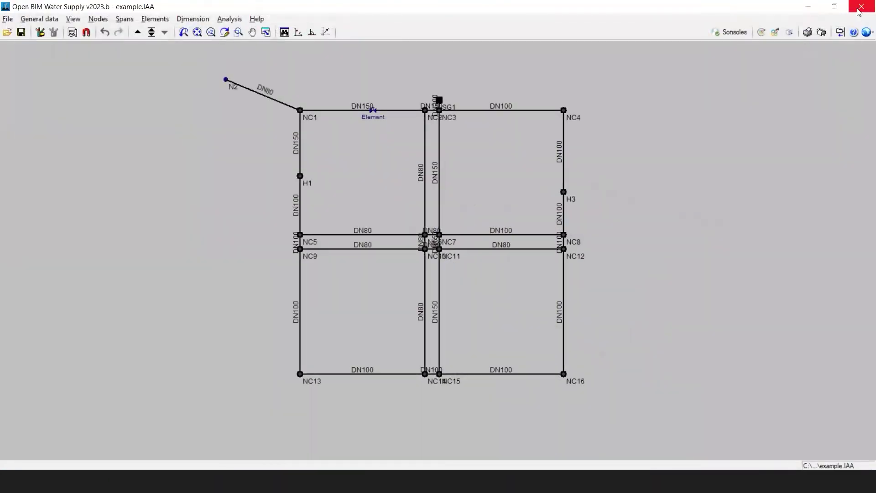
Step: Switch to the browser and open the BIMserver.center Store from the BIMserver.center home page
click(808, 7)
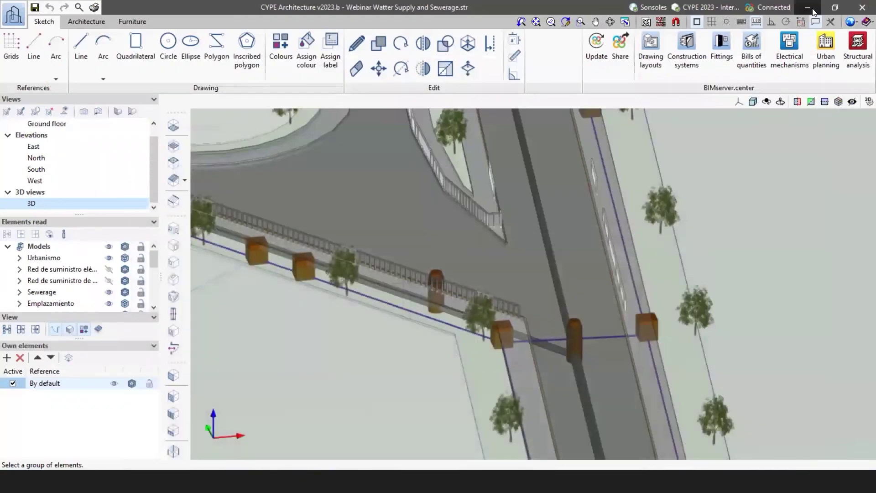
click(813, 9)
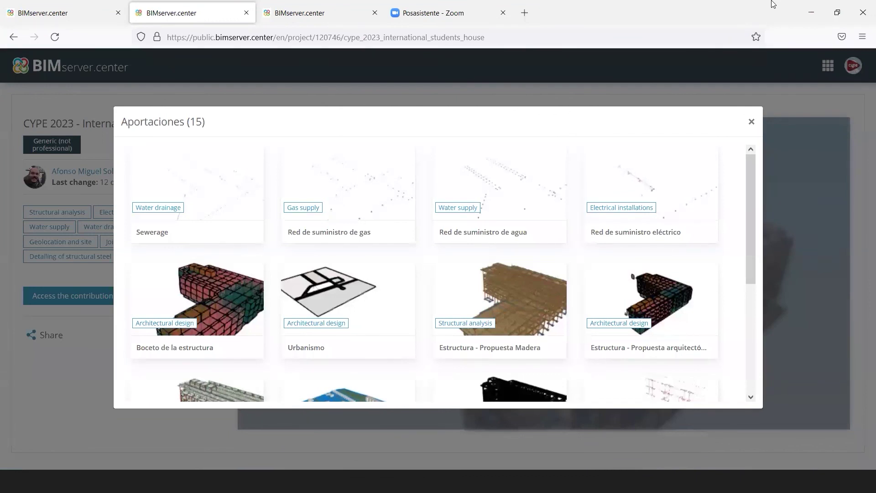
click(34, 14)
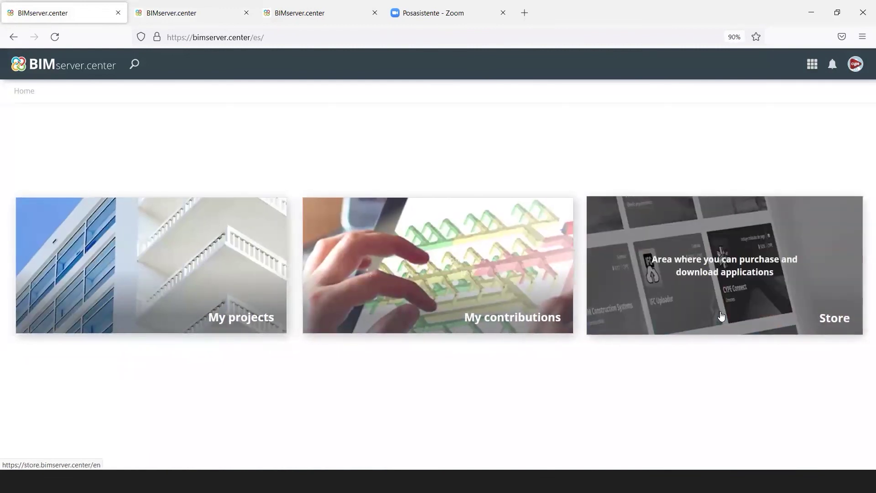
click(722, 315)
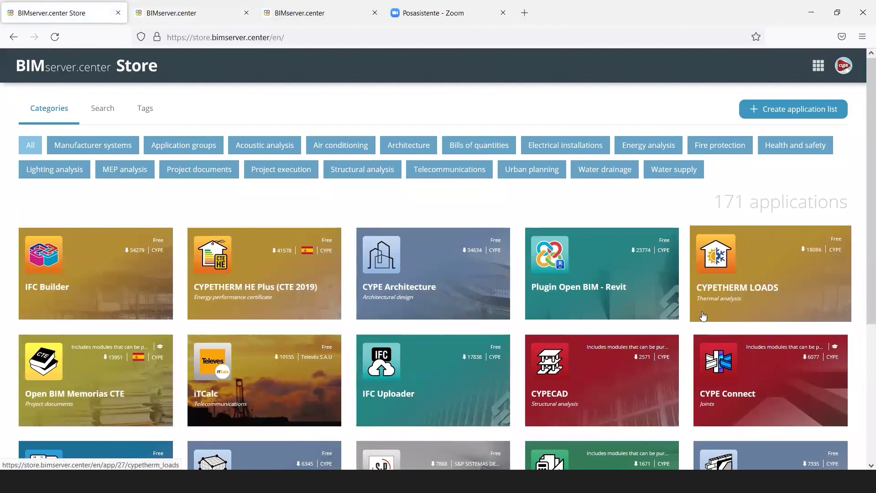
Step: Filter the store's applications by the Water drainage category
scroll(703, 315, down, 1)
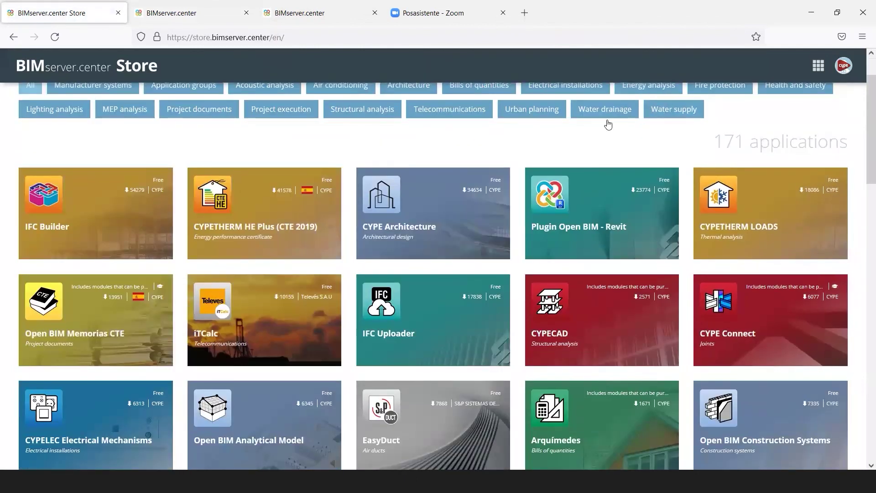
click(589, 111)
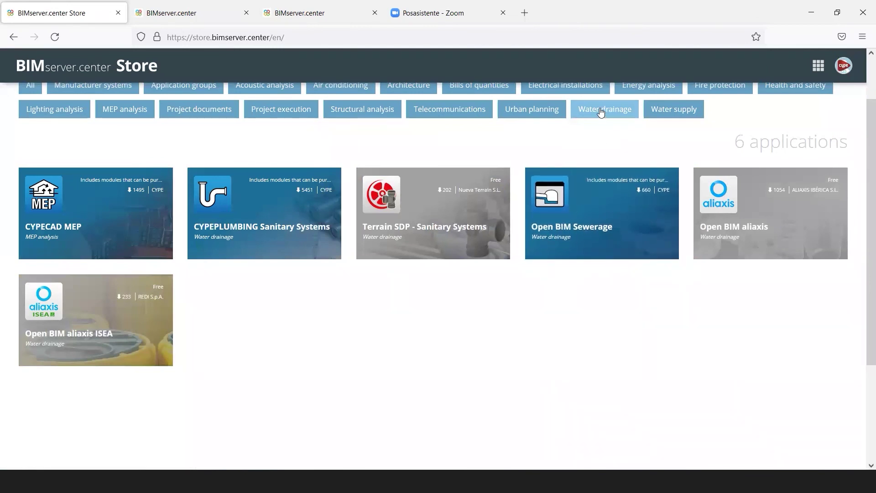
scroll(232, 140, up, 1)
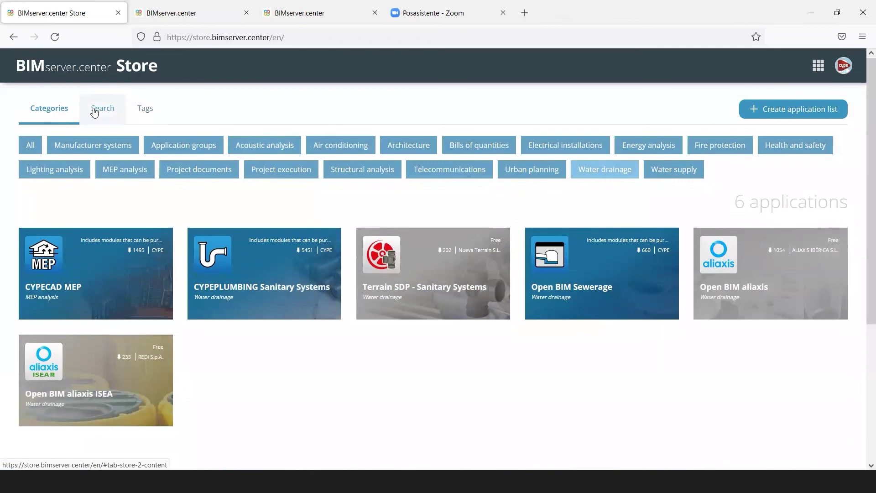
Step: Search the store by application name for "SEWERAGE"
click(94, 112)
click(89, 152)
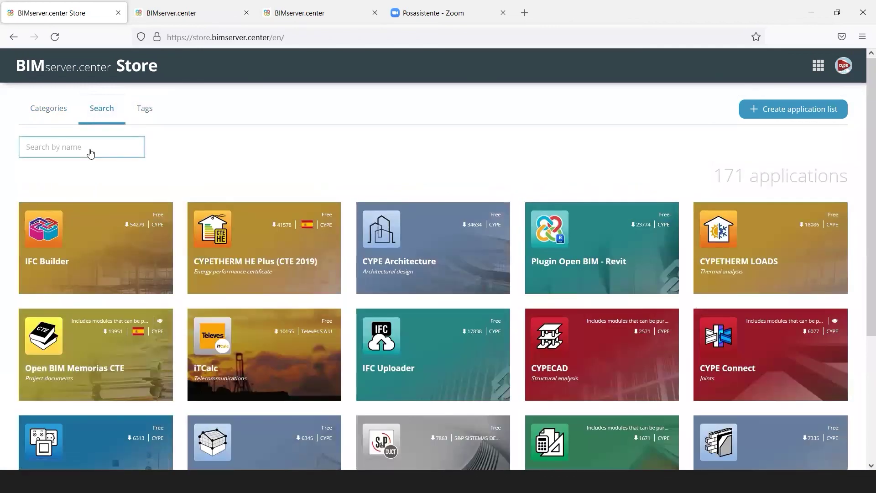
text(OPEN)
key(BackSpace)
key(BackSpace)
key(BackSpace)
key(BackSpace)
text(SE)
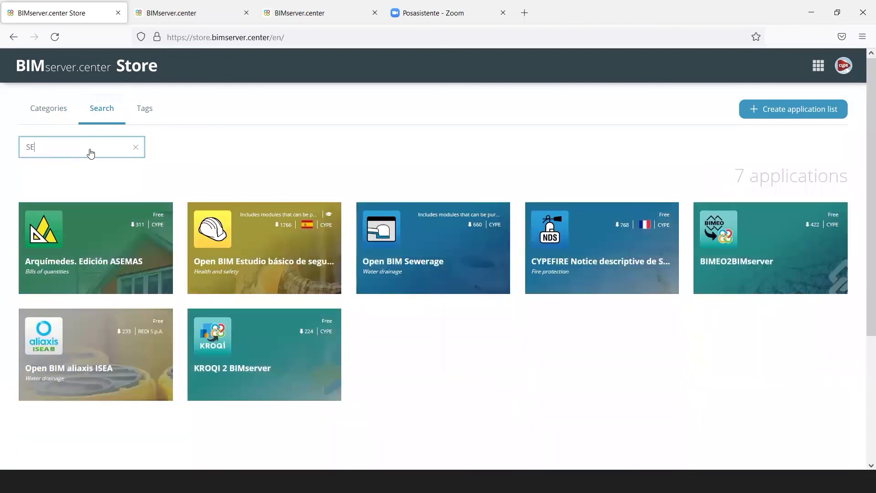
text(WERAGE)
Step: Return to the store's category listing and review the Water drainage applications, followed by the Water supply ones
click(48, 110)
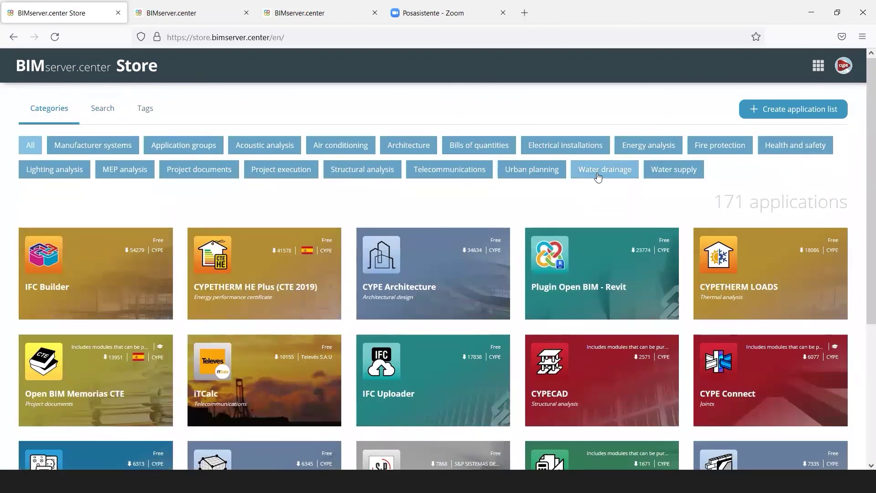
click(598, 174)
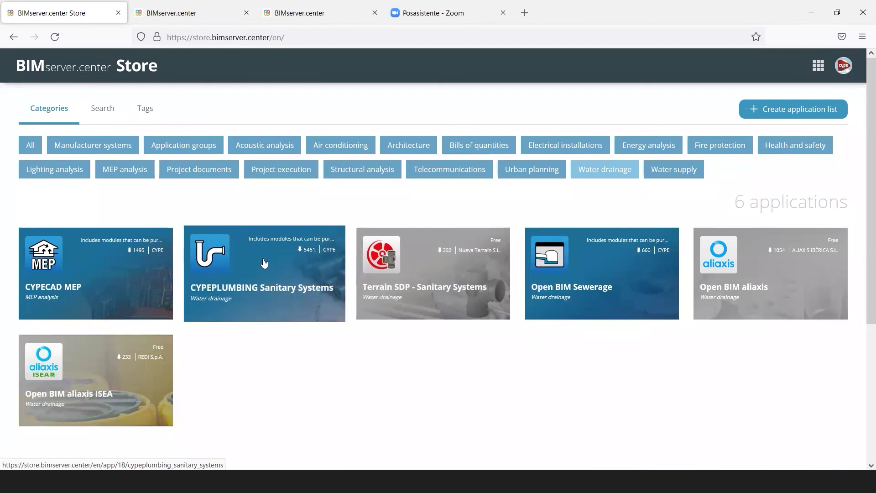
click(669, 179)
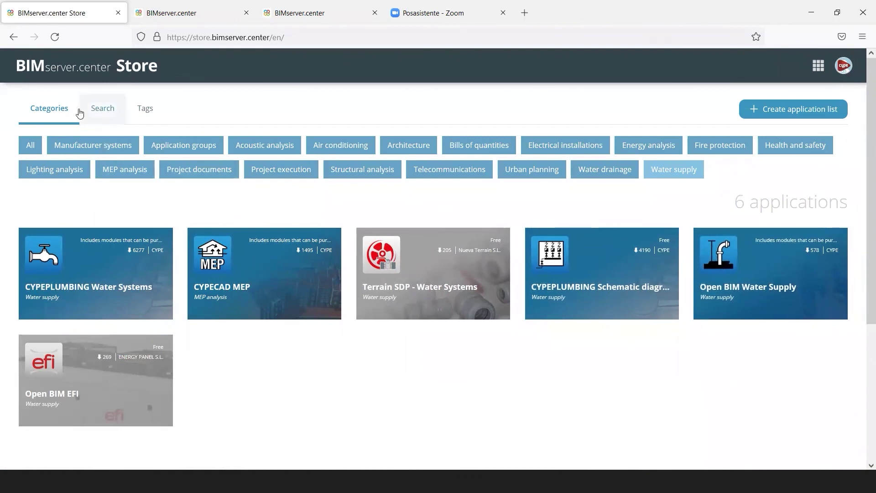
Step: List the applications of all store categories and browse through them
click(36, 143)
scroll(553, 329, down, 10)
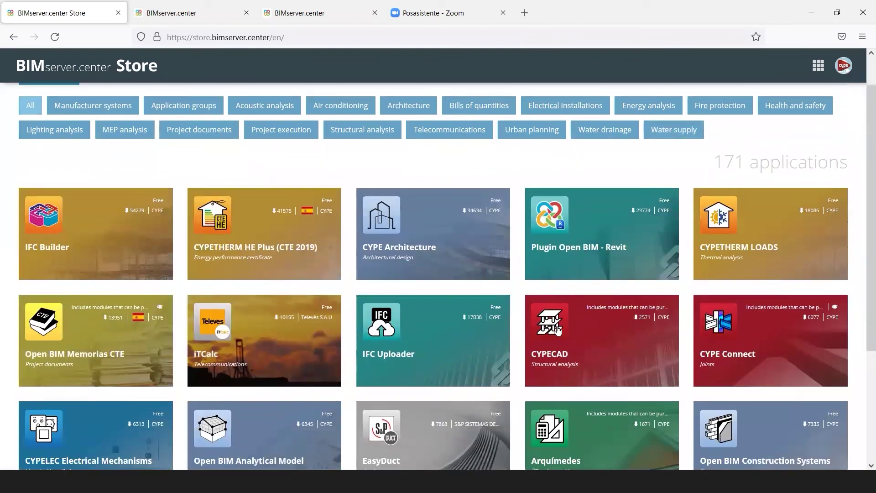
scroll(557, 329, up, 10)
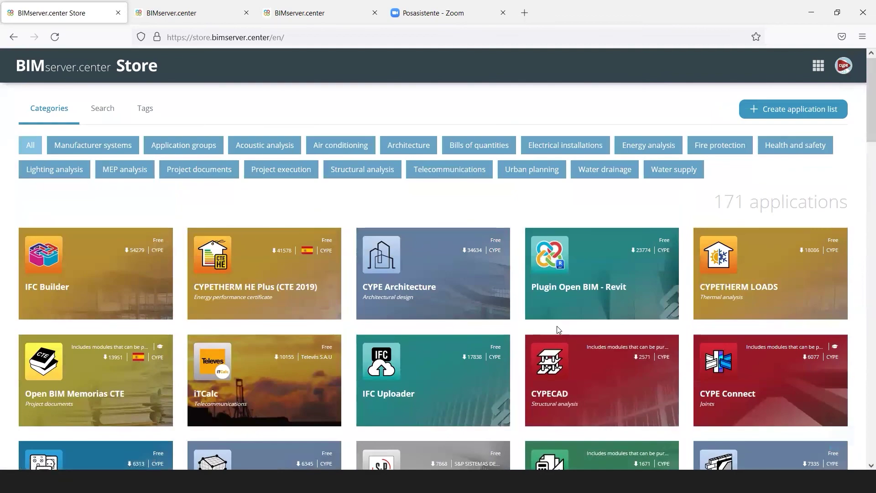
scroll(557, 326, down, 3)
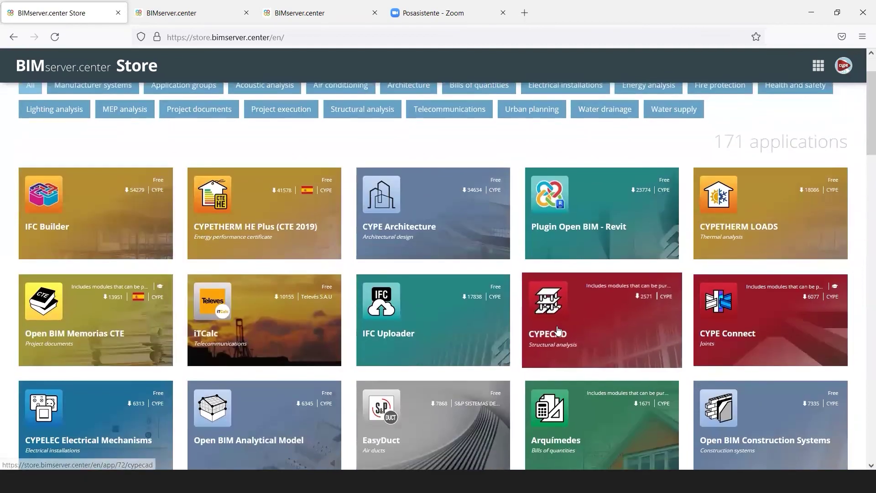
scroll(558, 329, up, 3)
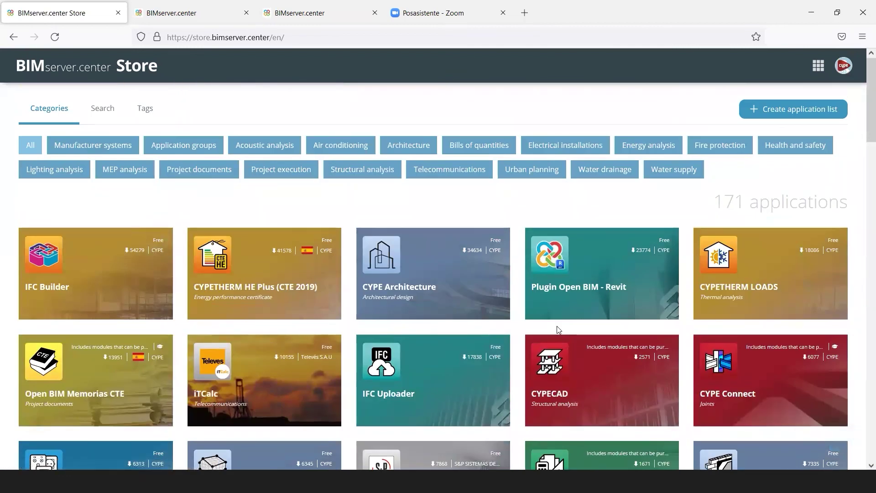